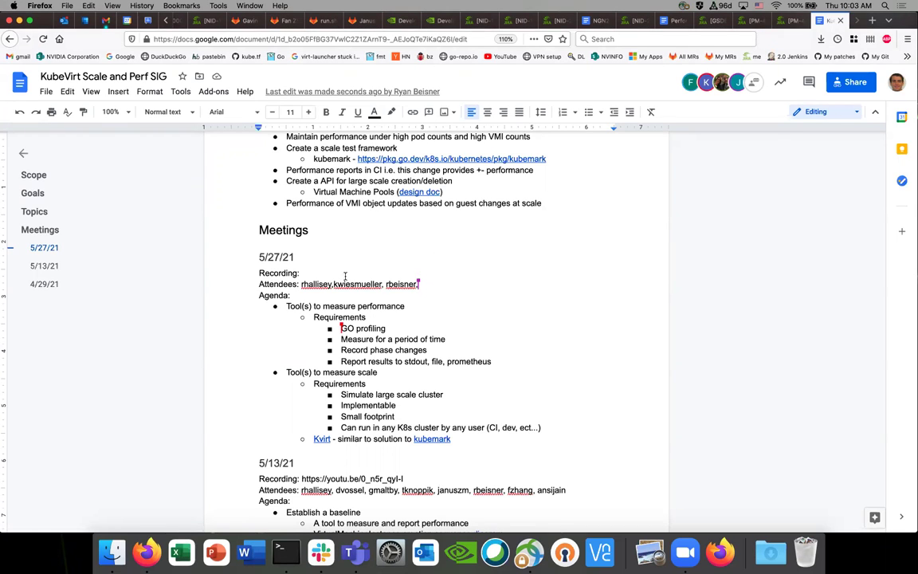
- Add an empty bullet below "Report results to stdout, file, prometheus" in the 5/27/21 performance tool requirements
click(436, 320)
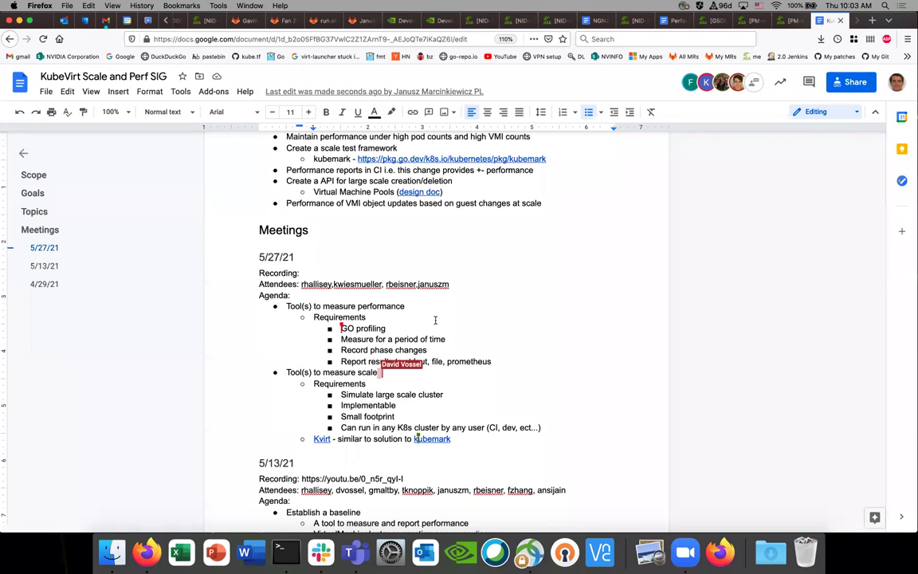
click(504, 361)
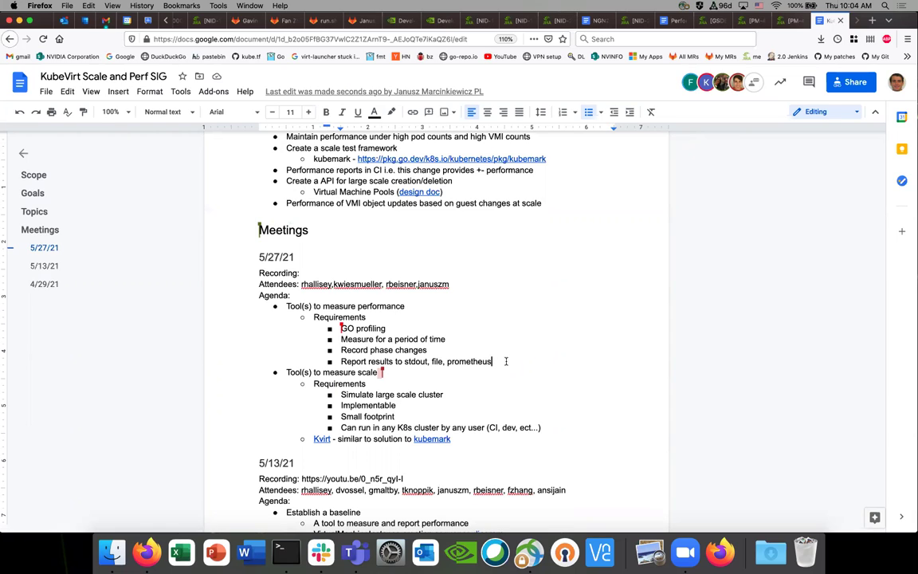
key(Return)
key(shift+Tab)
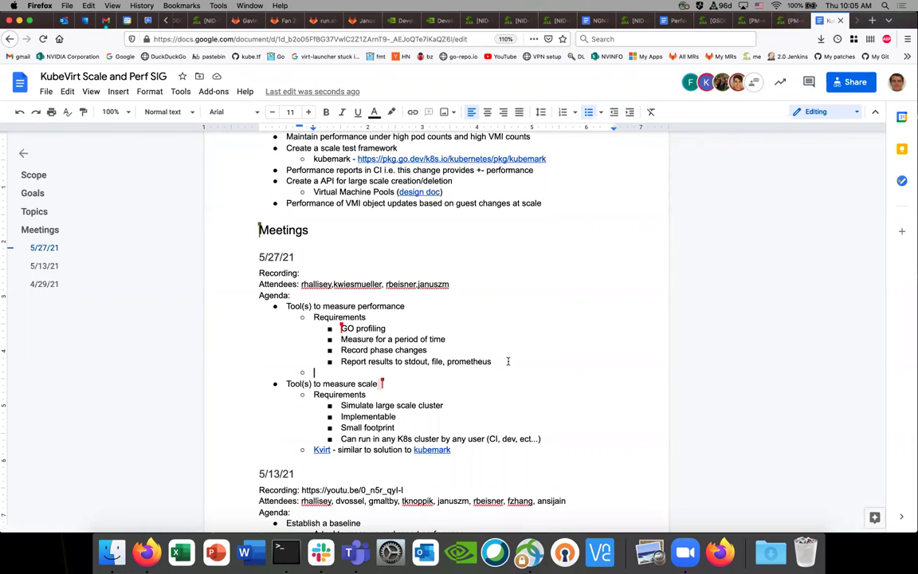
key(Tab)
key(Up)
key(Up)
key(Up)
key(Up)
key(Up)
key(super+Left)
key(Return)
key(Up)
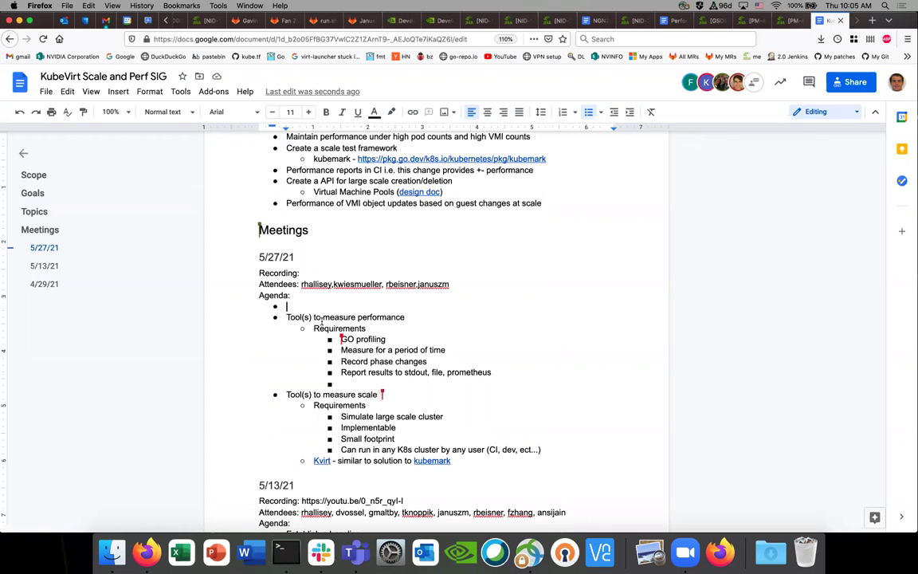
text(Tool(s))
key(shift+Home)
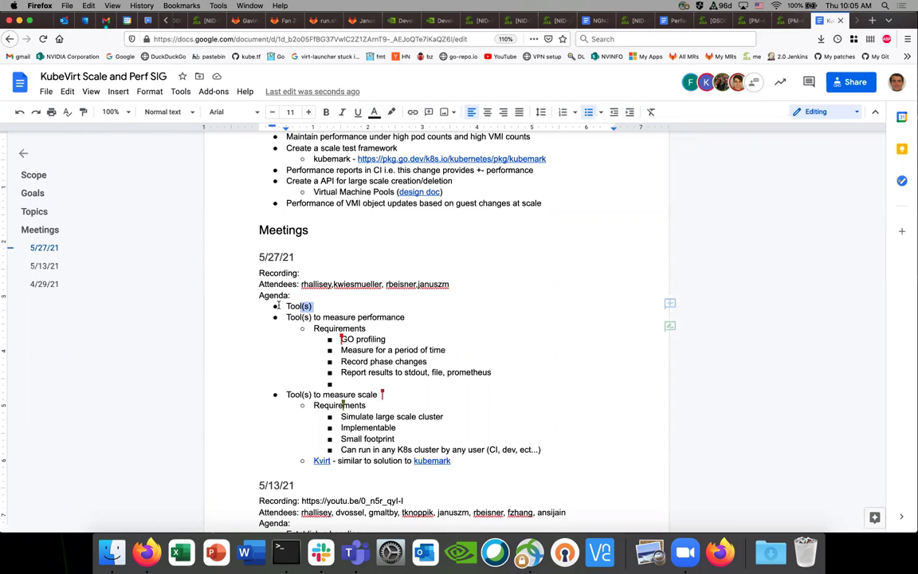
key(BackSpace)
key(BackSpace)
key(BackSpace)
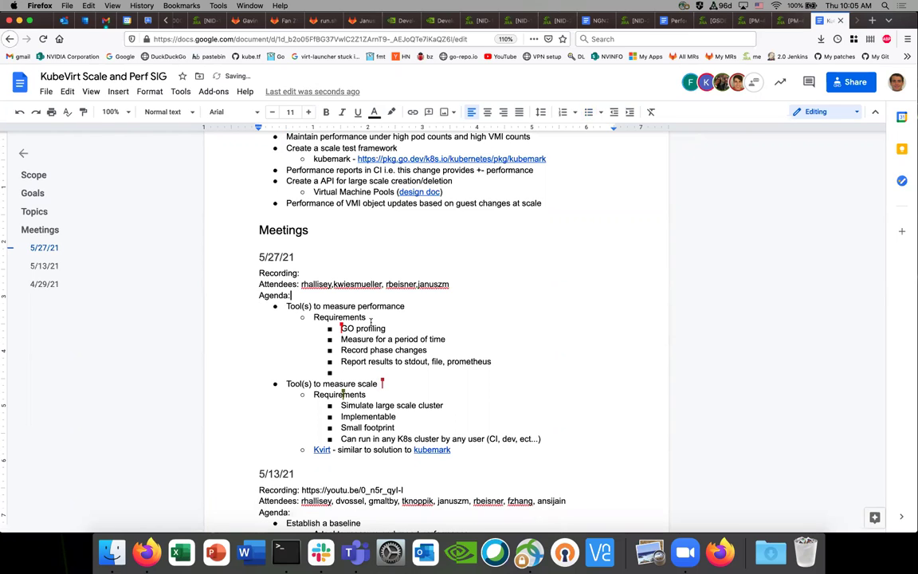
- Review the requirements listed under "Tool(s) to measure performance", highlighting the phase changes and GO profiling items
shift+click(403, 385)
click(414, 378)
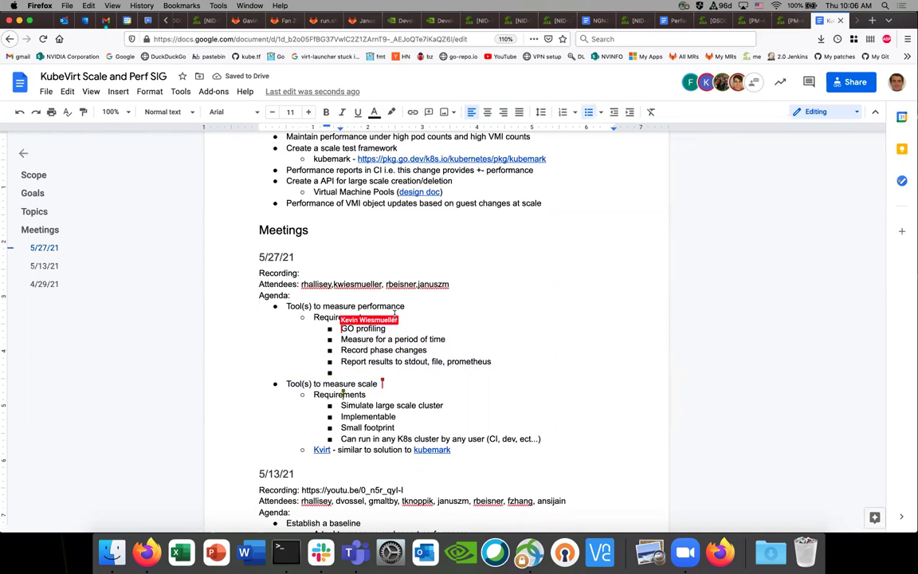
click(403, 326)
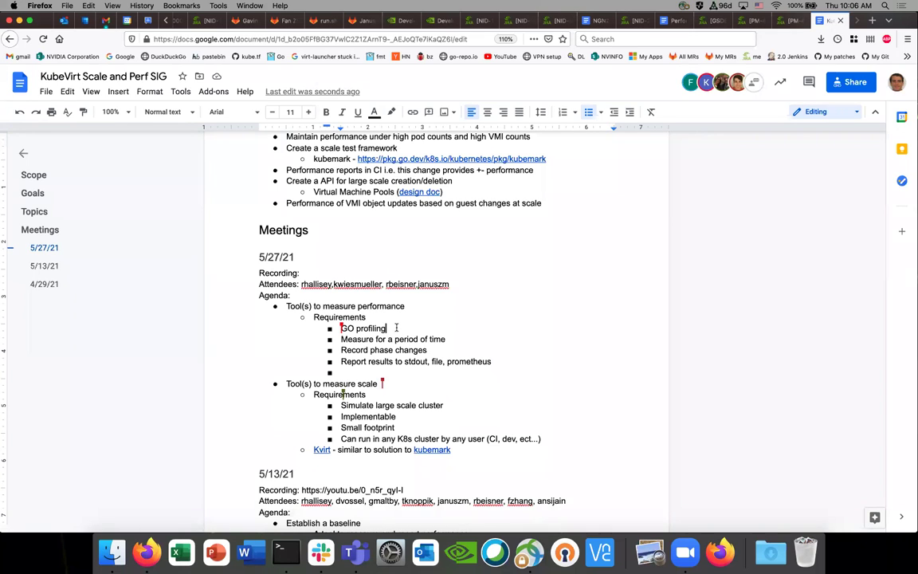
click(396, 328)
click(457, 342)
drag(456, 342, 371, 351)
click(434, 358)
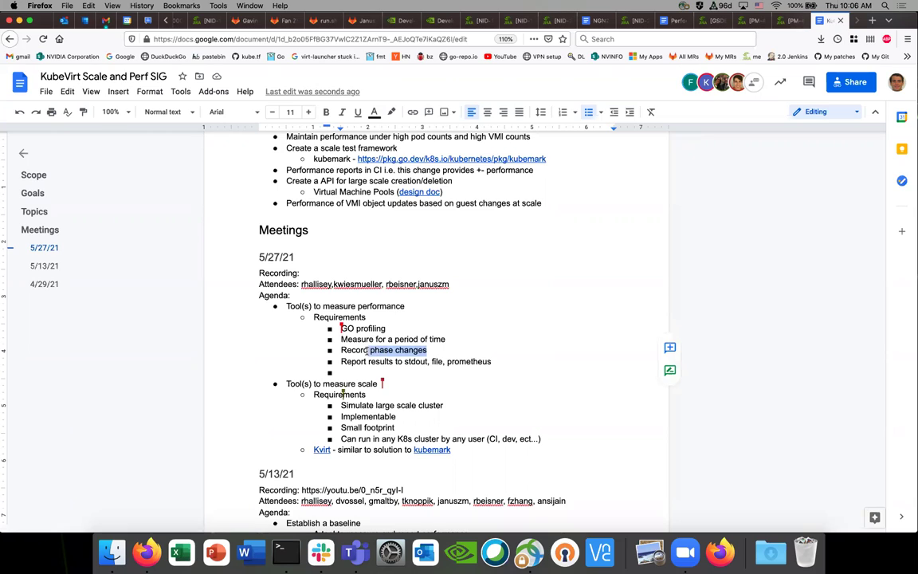
click(369, 351)
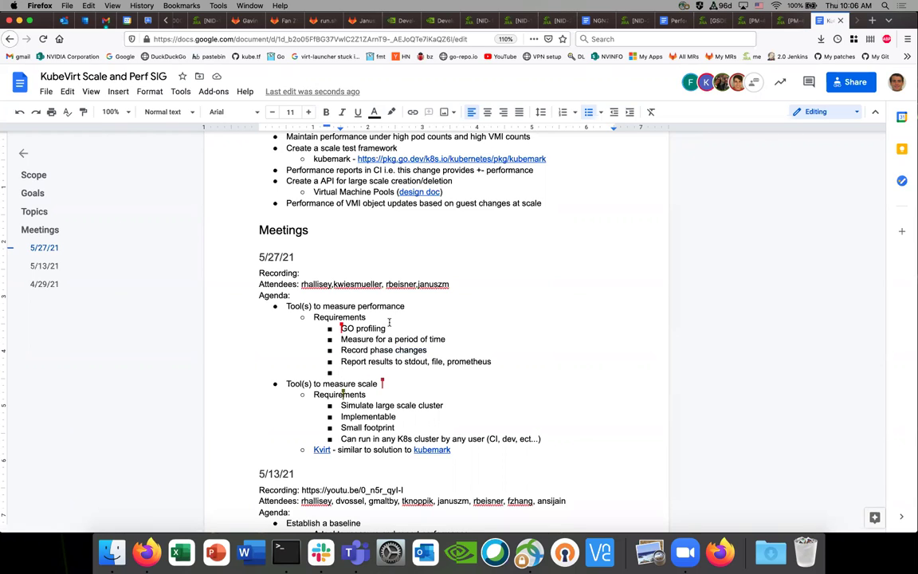
drag(342, 329, 386, 329)
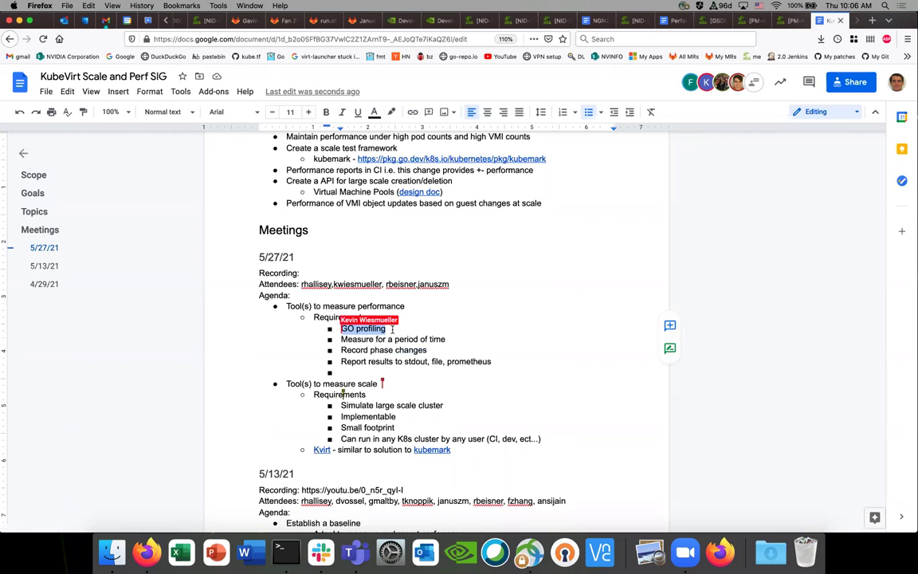
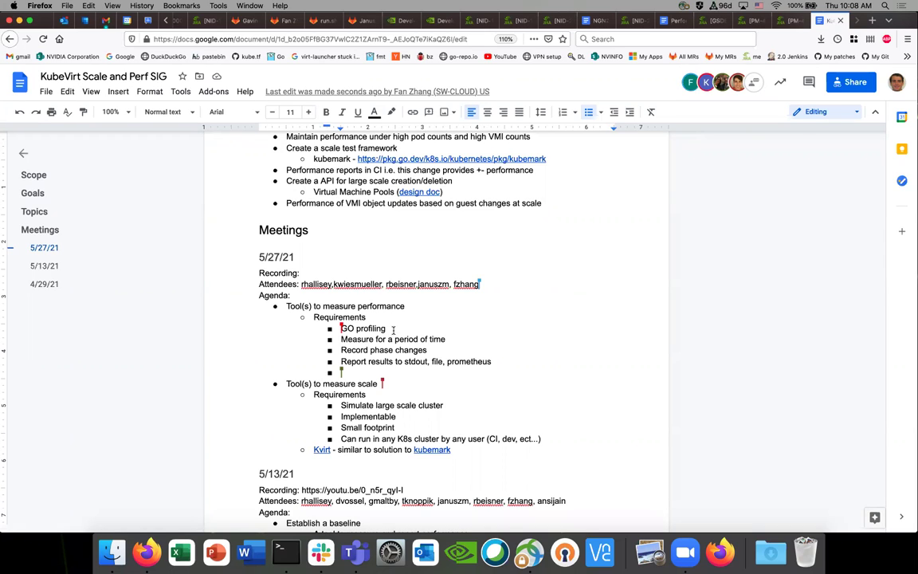
click(451, 339)
key(Up)
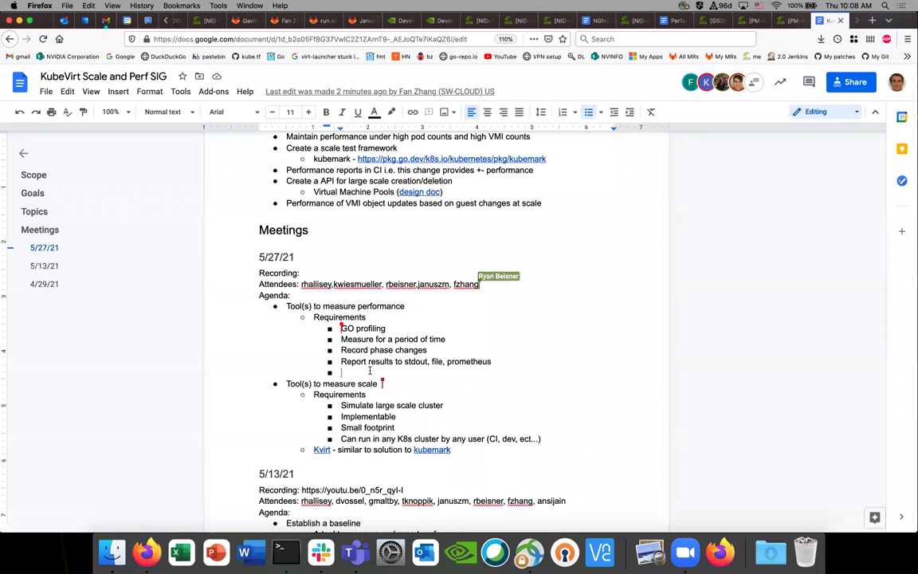
- Enter "API calls made" in the empty bullet at the end of the performance requirements
text(W)
key(BackSpace)
text(API calls)
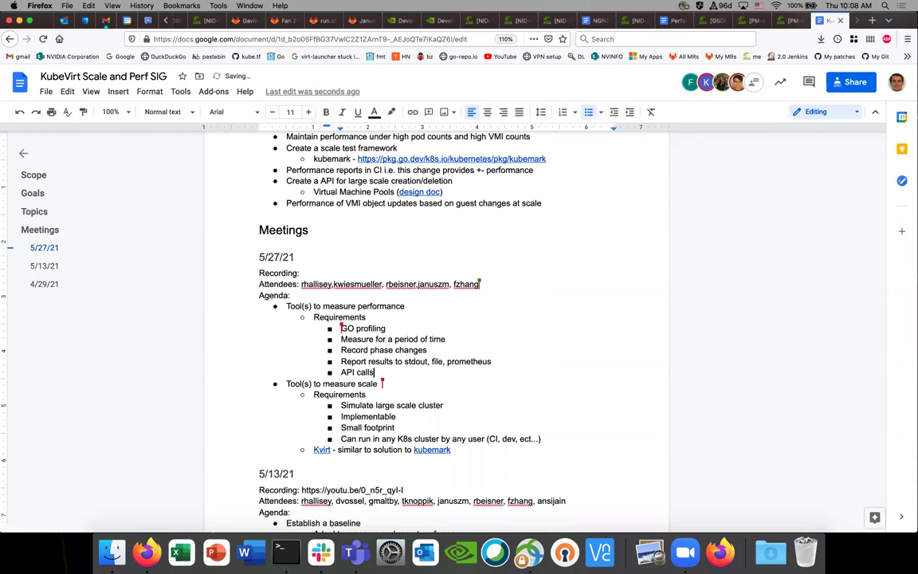
text( to Ku)
key(BackSpace)
key(BackSpace)
key(BackSpace)
key(BackSpace)
key(BackSpace)
text(made)
- Add the nested bullet "What APIs and what frequency" under "API calls made"
key(Return)
key(Tab)
text(What APIs a)
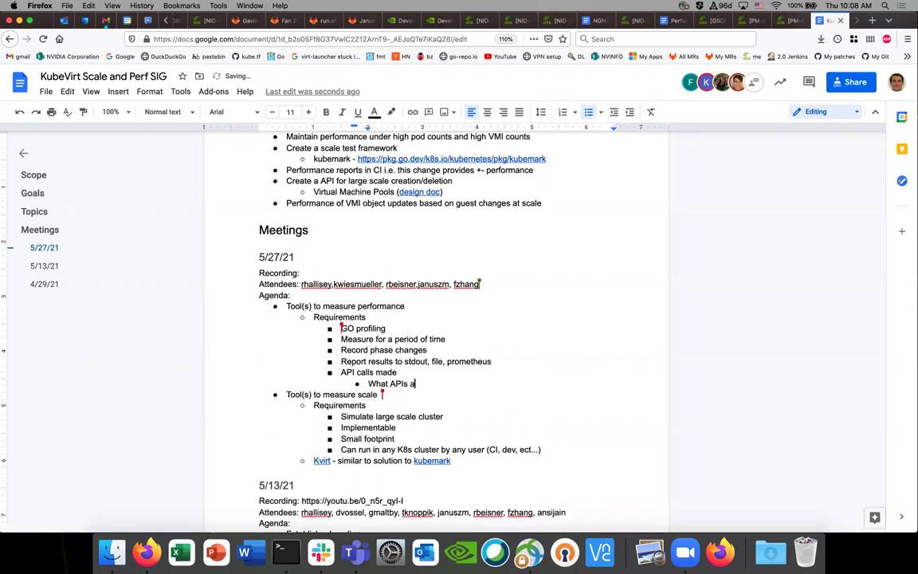
text(nd what frequency)
- Add the bullet "Work queue length" to the performance requirements, at the same level as "API calls made"
scroll(497, 366, down, 1)
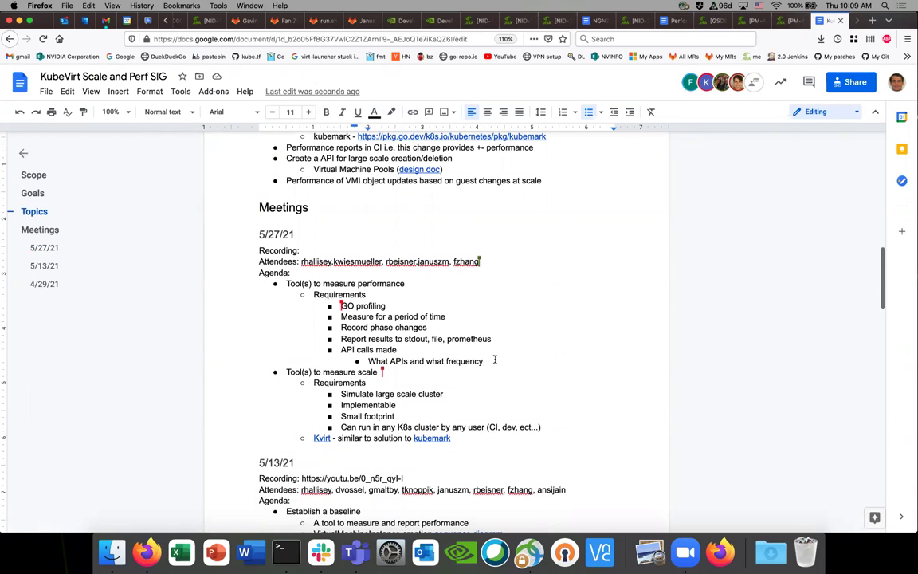
key(Return)
key(shift+Tab)
text(W)
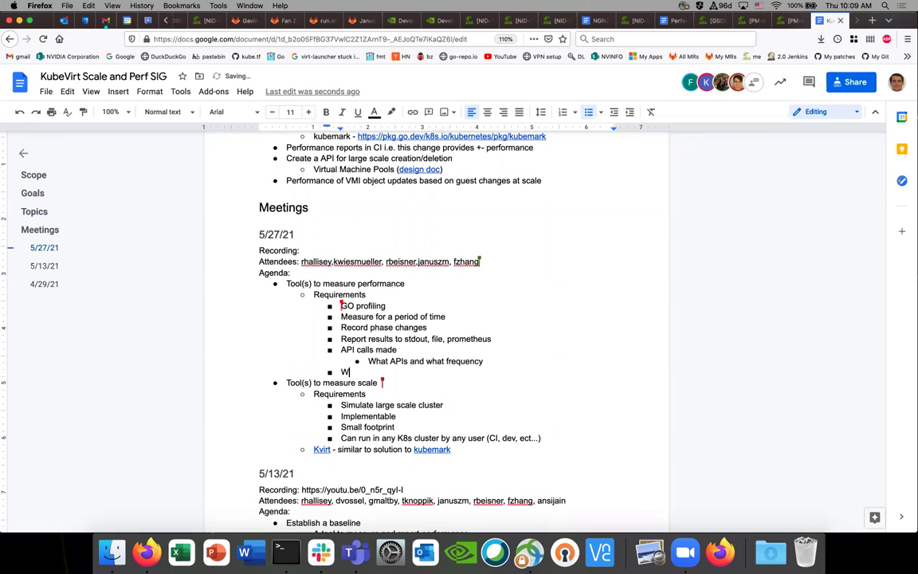
text(ork queue length)
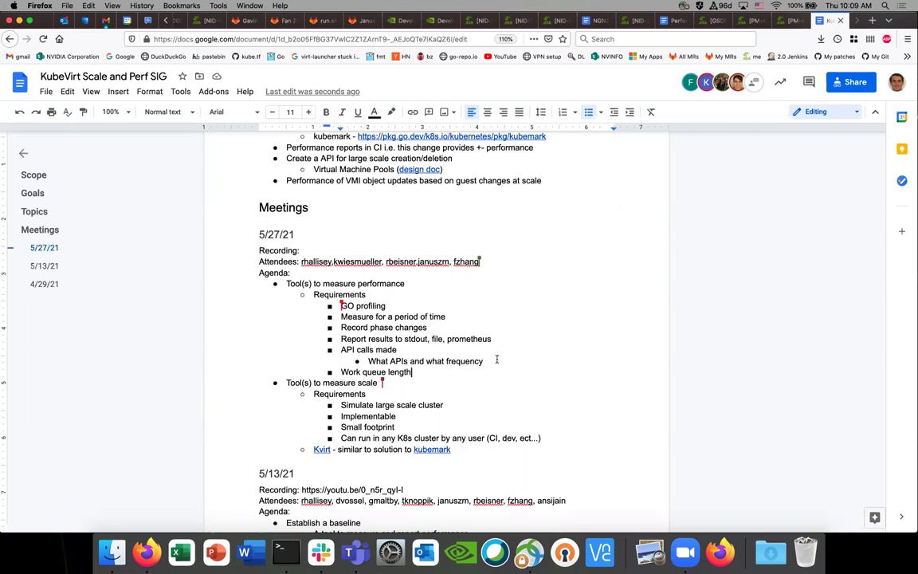
- Add the requirement bullet "How often keys are called" below "Work queue length"
click(417, 371)
key(Return)
text(How of)
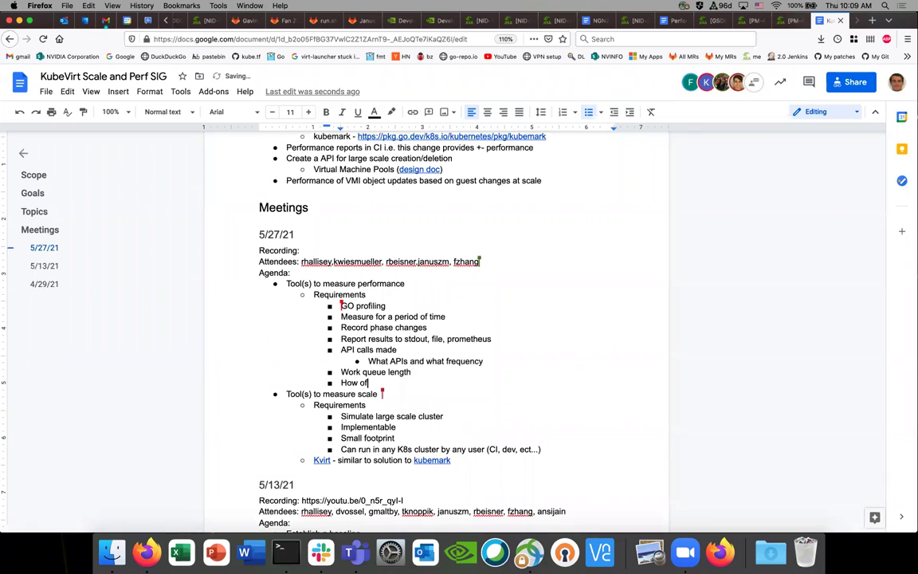
text(ten keys are called)
- Add the nested bullet "Caches & workqueues" under "How often keys are called"
key(Return)
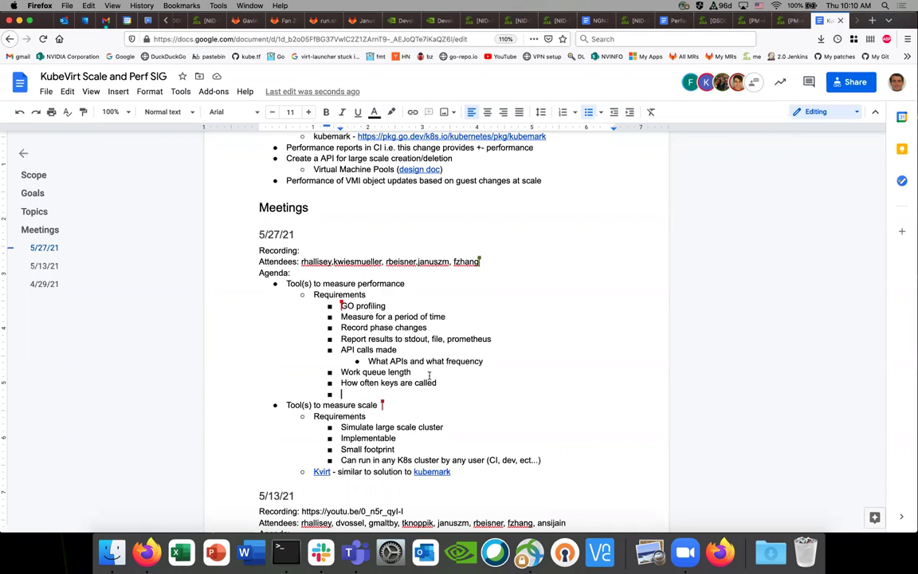
key(Tab)
text(caches & workloads)
key(BackSpace)
key(BackSpace)
key(BackSpace)
key(BackSpace)
key(BackSpace)
key(BackSpace)
key(BackSpace)
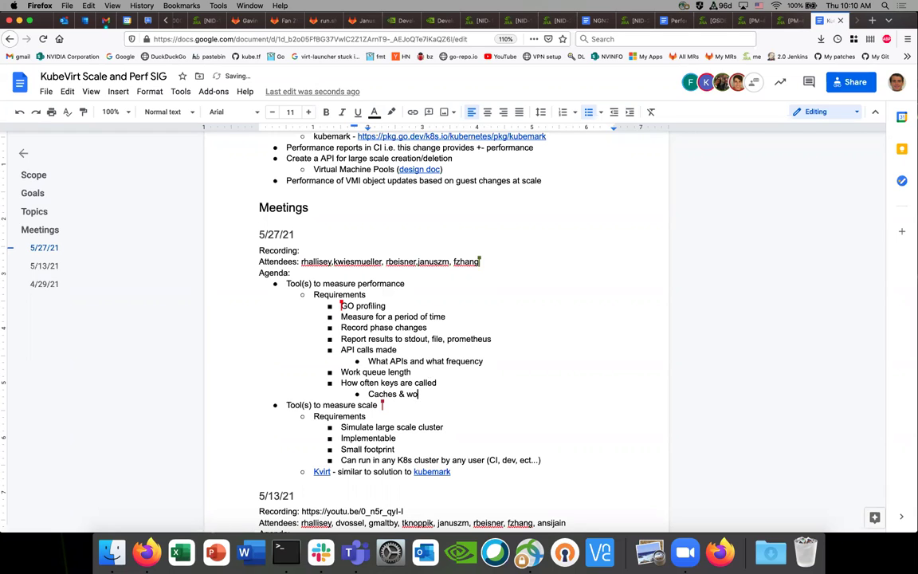
text(rkqueues)
- Add the bullet "Identify trends" at the end of the performance requirements, one level above "Caches & workqueues"
key(Return)
key(shift+Tab)
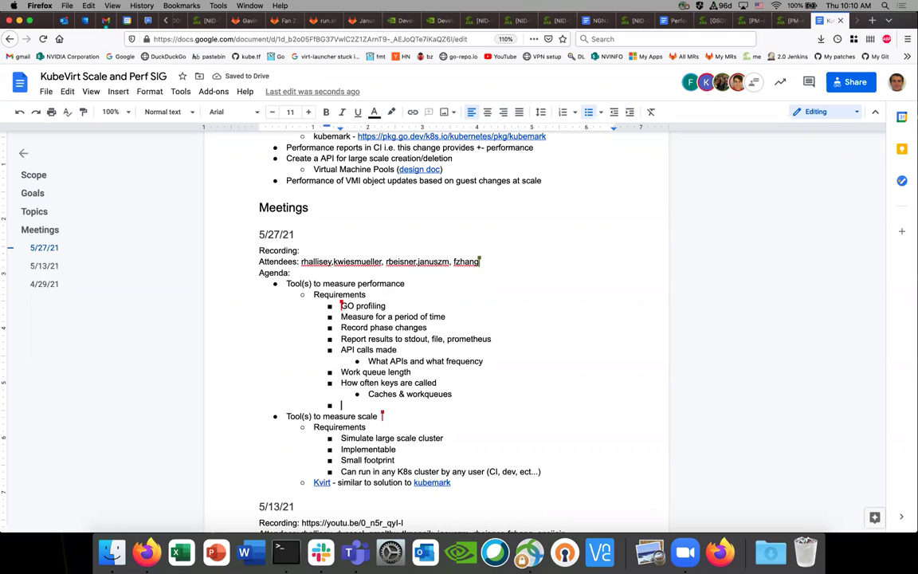
text(Identify trends)
click(412, 372)
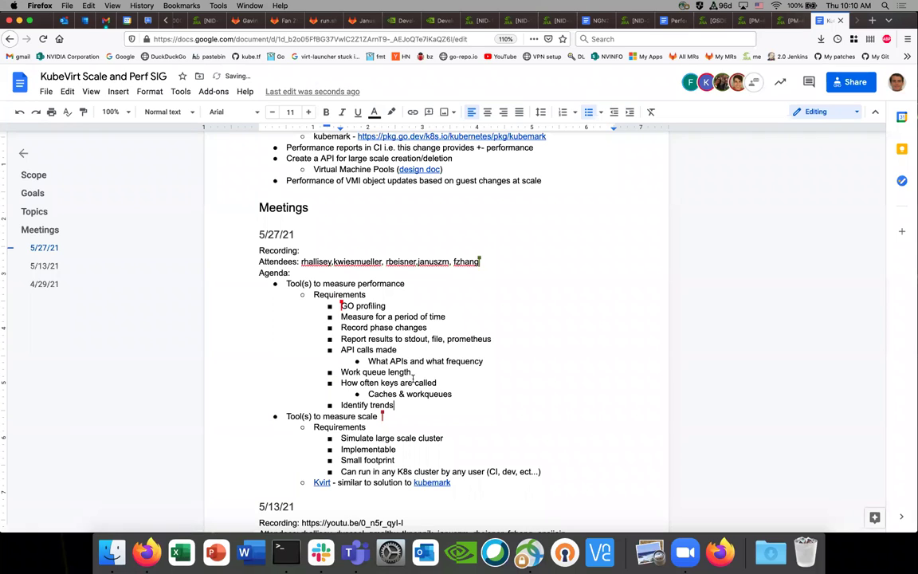
- Move the "Identify trends" text into a nested bullet under "Report results to stdout, file, prometheus", leaving its original bullet empty
triple_click(349, 406)
key(super+c)
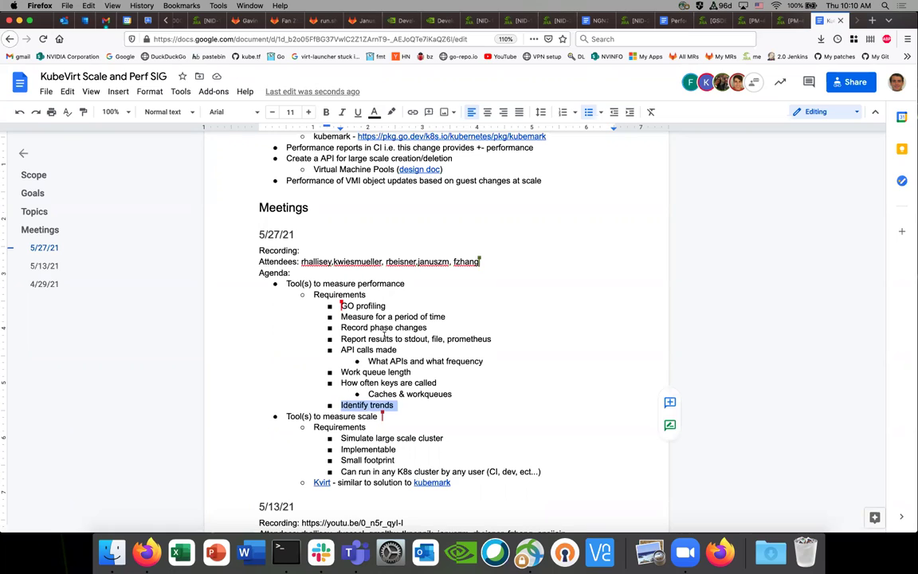
click(481, 348)
click(494, 339)
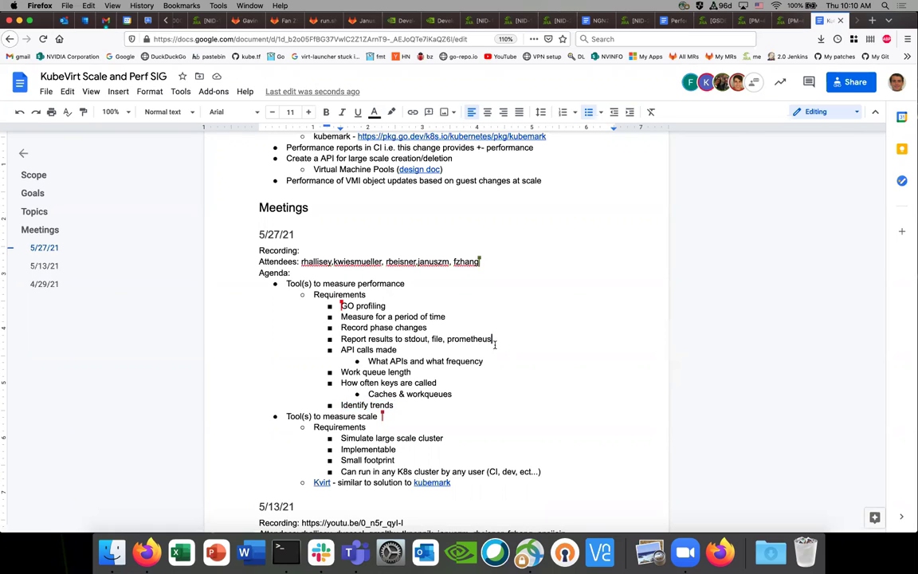
key(Return)
key(Tab)
key(super+v)
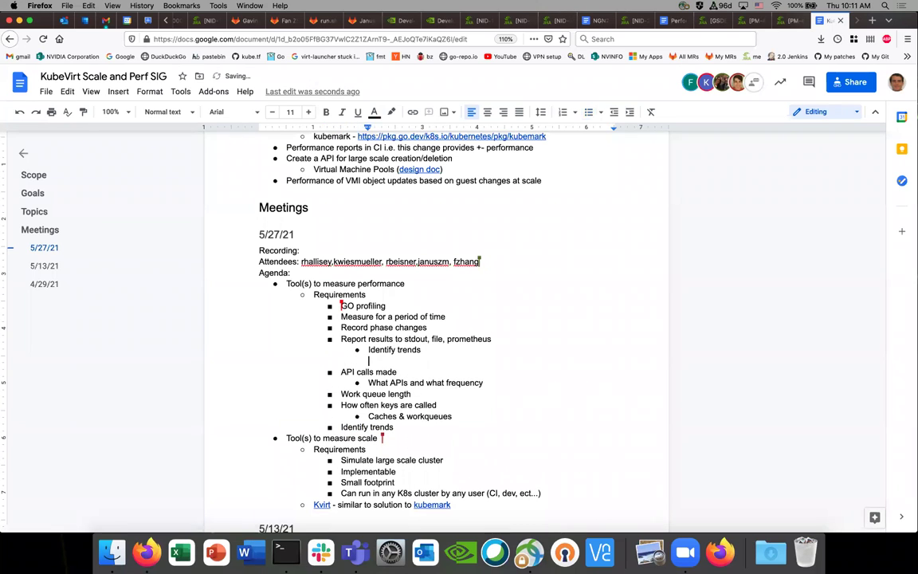
key(BackSpace)
drag(396, 417, 341, 416)
key(BackSpace)
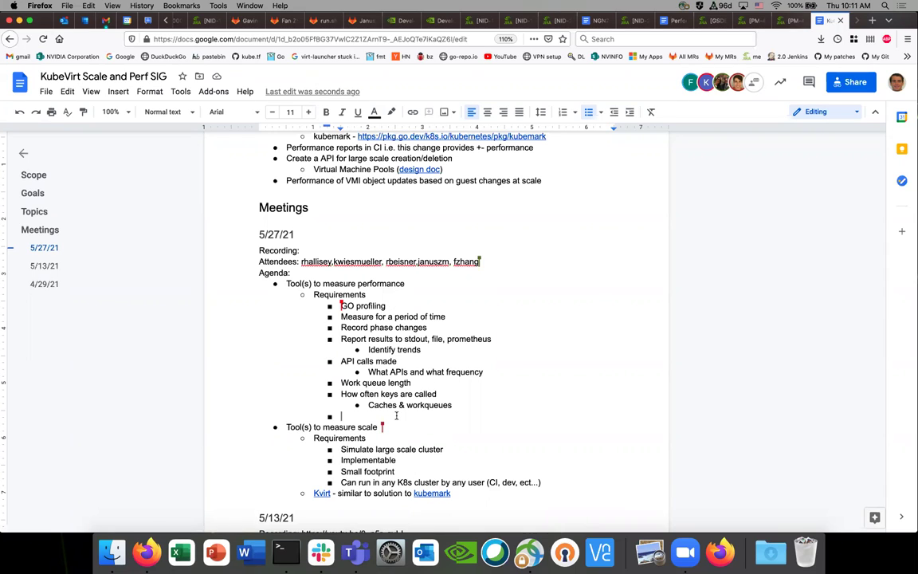
- Enter "CPU, Mem usage, open go routines" in the empty bullet at the end of the performance requirements
text(CPU, Mem usage of)
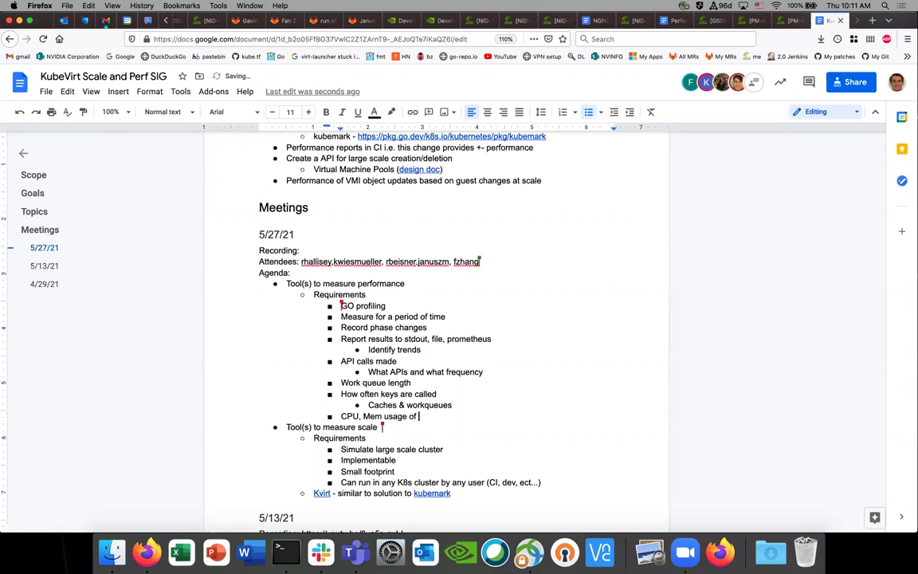
key(BackSpace)
key(BackSpace)
key(BackSpace)
key(BackSpace)
text(, open go routes)
key(BackSpace)
key(BackSpace)
text(ines)
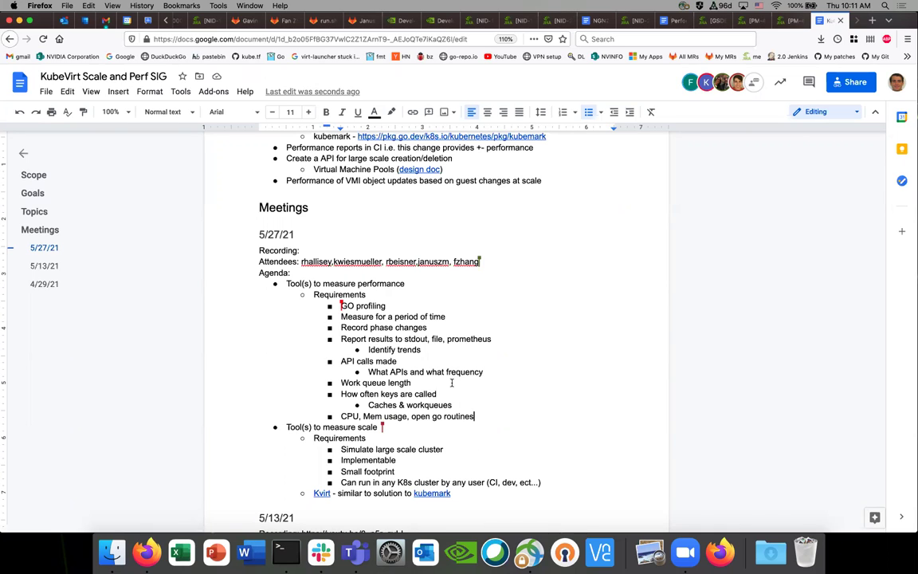
- Add the requirement bullet "Pod to VM latency" below the CPU and memory usage item
key(Return)
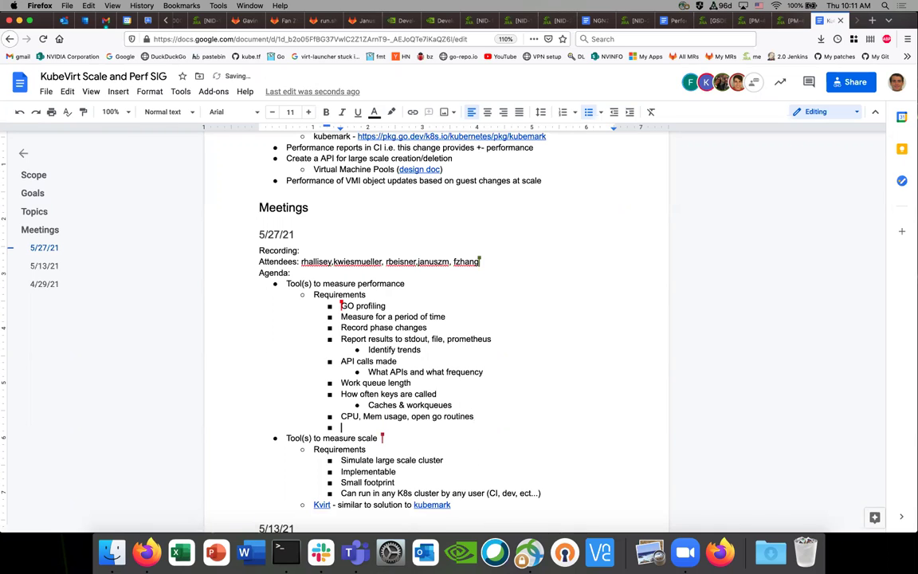
text(Pod to VM latency)
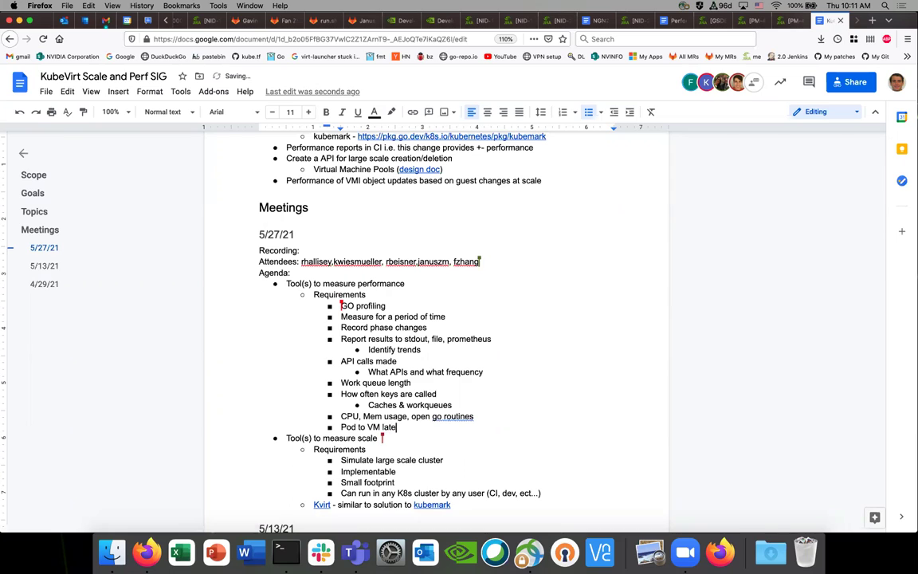
click(447, 418)
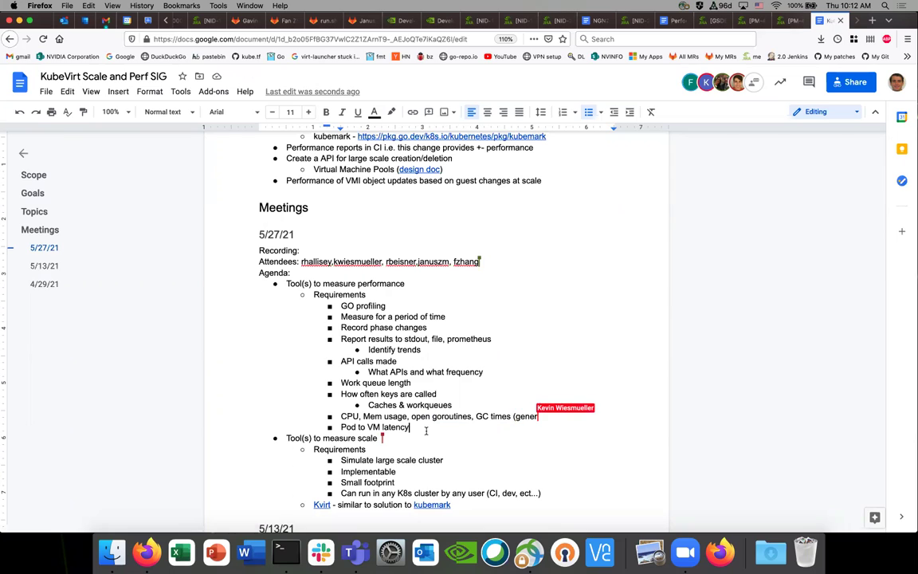
key(shift+Left)
key(shift+Left)
click(389, 385)
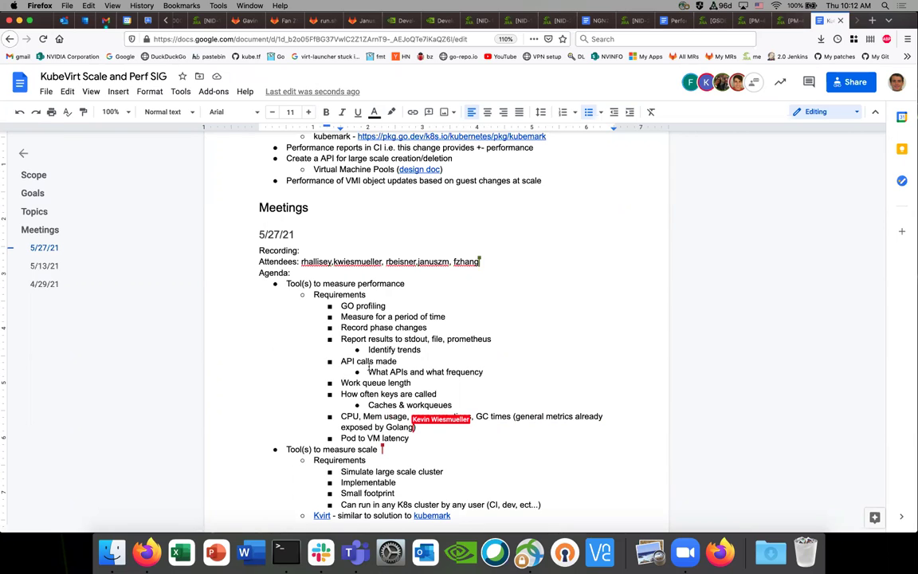
click(421, 438)
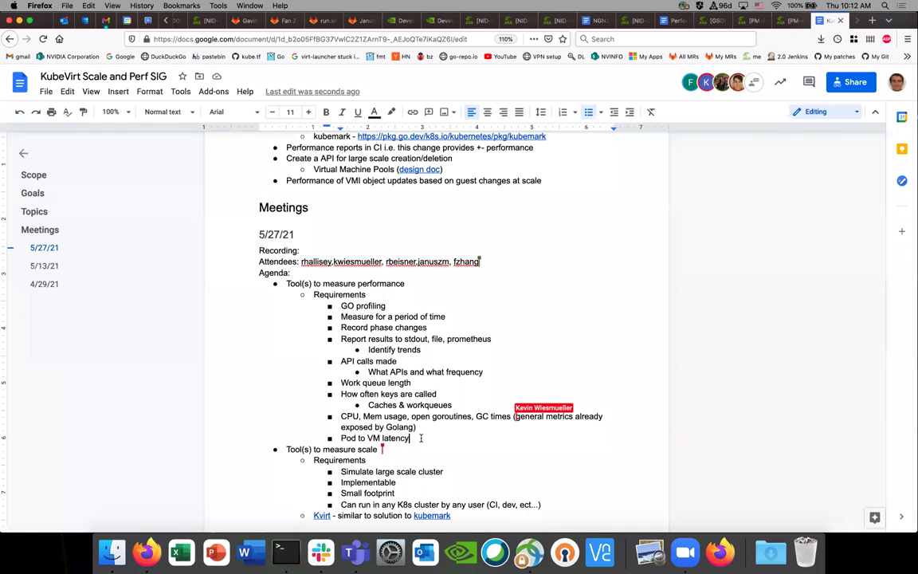
scroll(438, 362, down, 1)
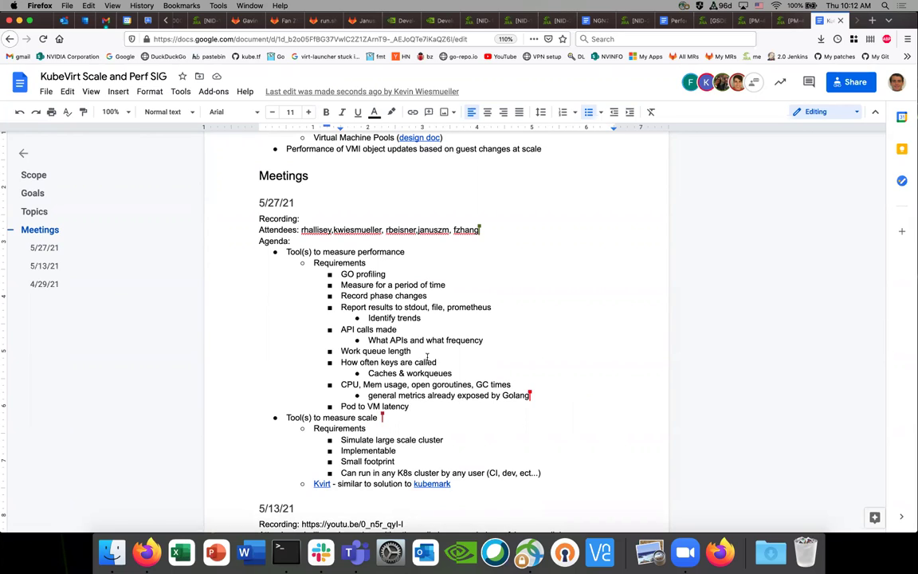
- Add the requirement bullet "Portability" directly below the latency item in the performance requirements
click(415, 351)
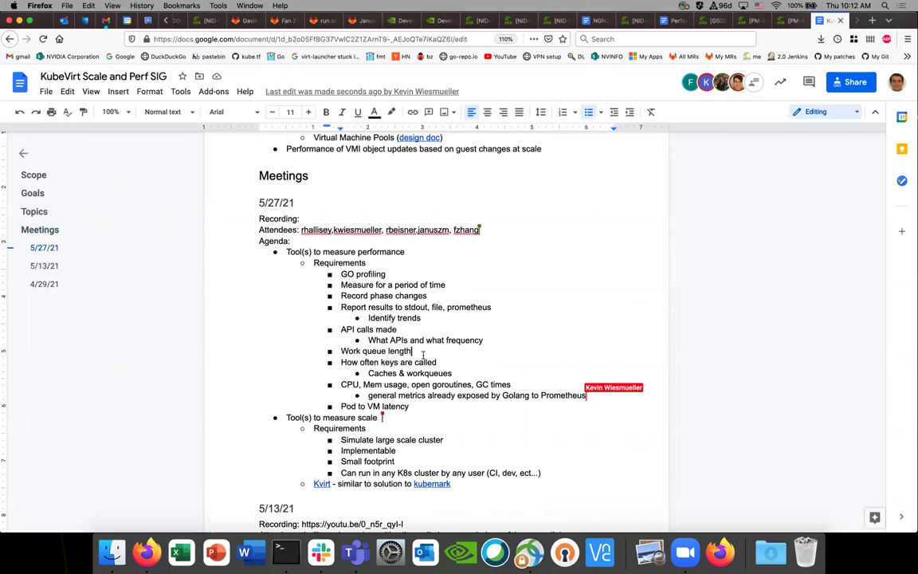
click(417, 402)
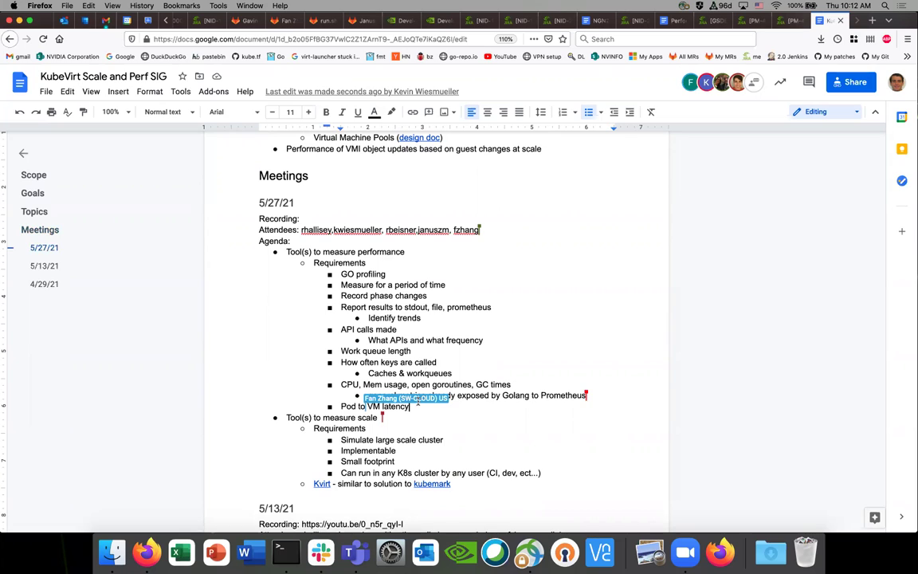
key(Return)
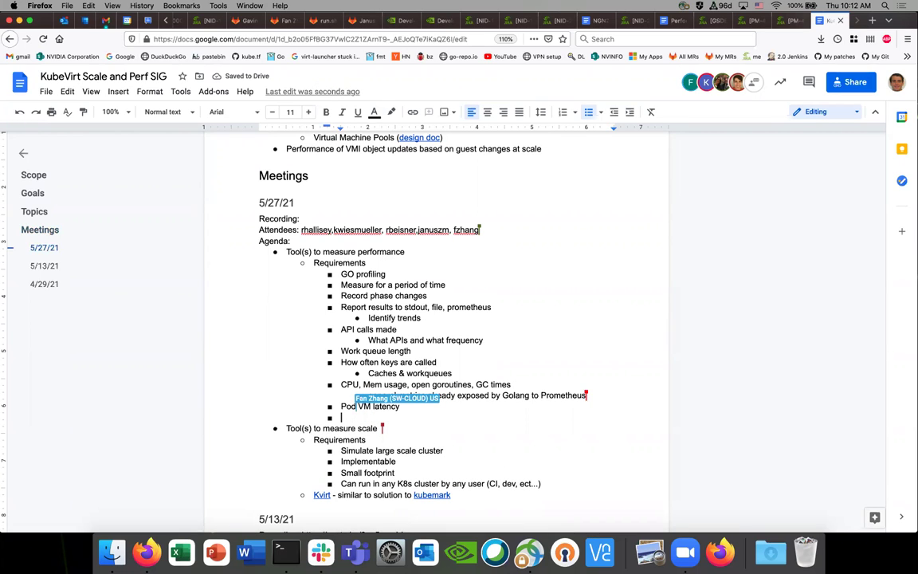
text(Po)
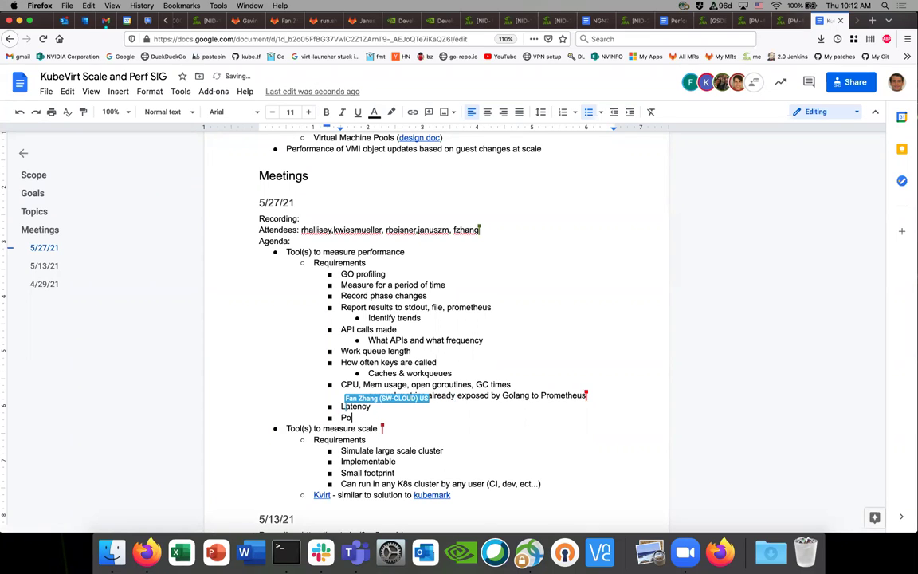
text(r)
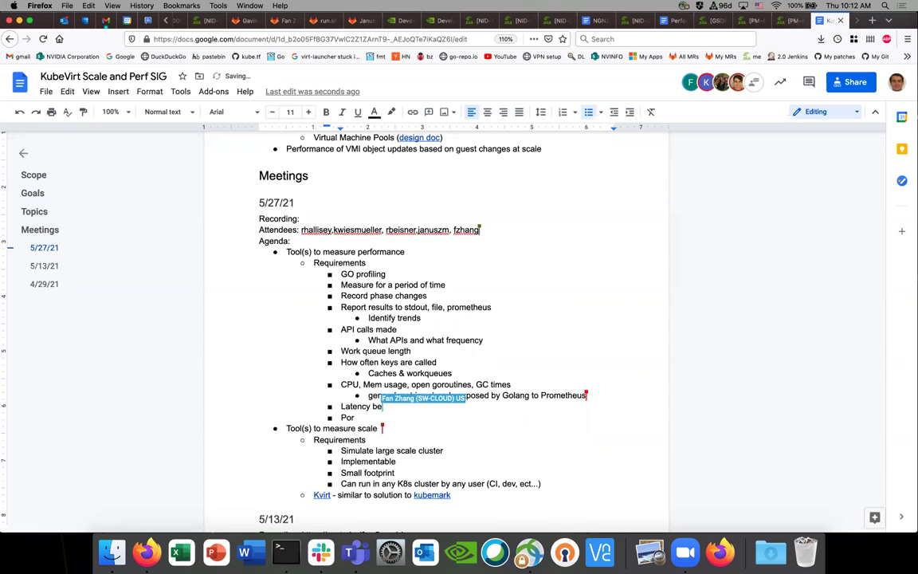
key(BackSpace)
key(BackSpace)
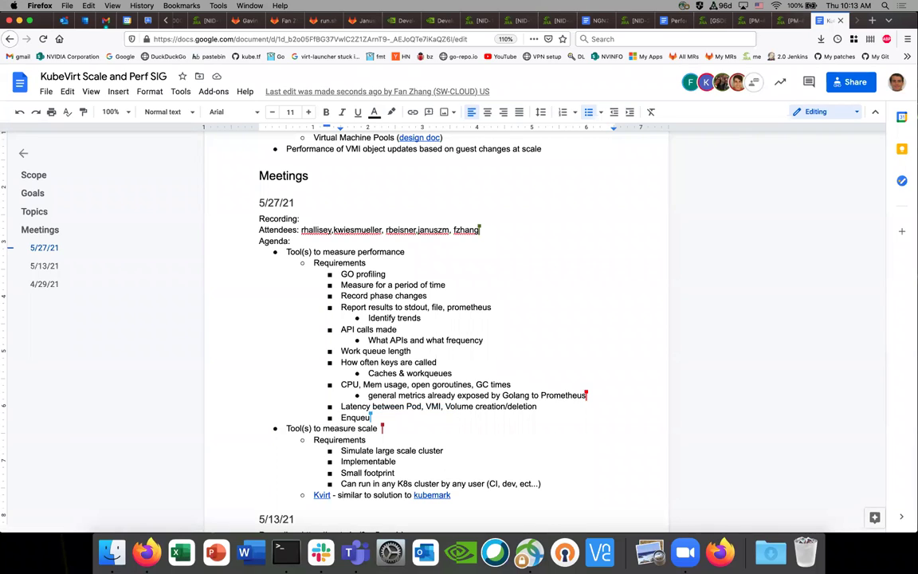
key(Return)
click(342, 417)
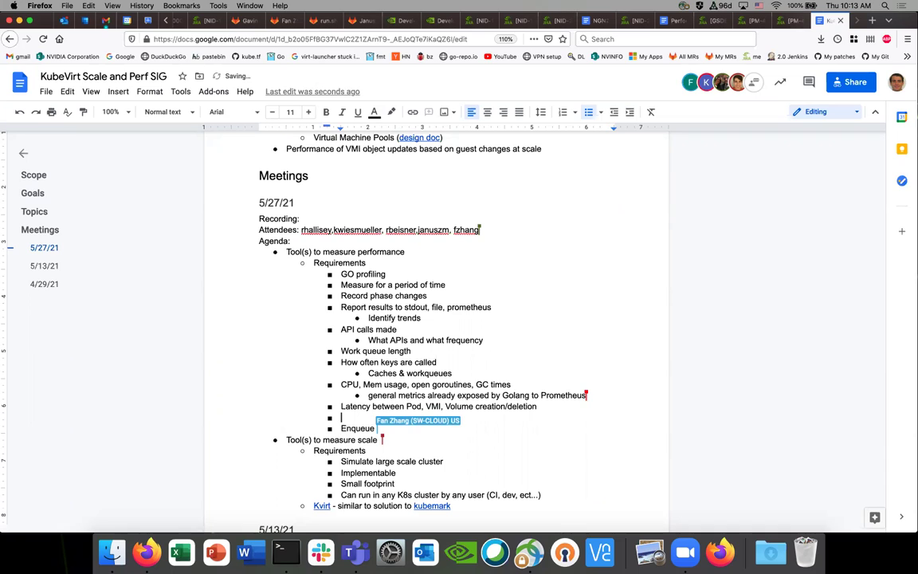
text(Po)
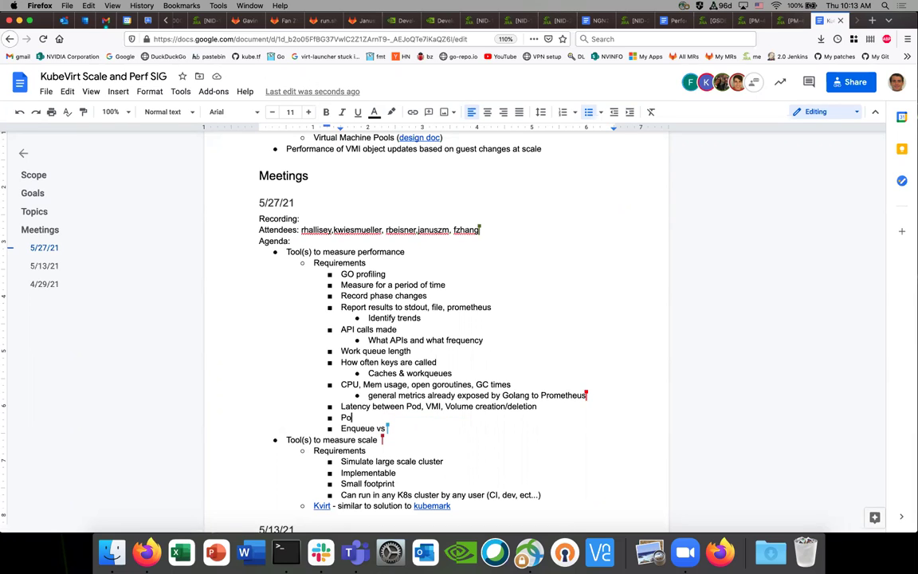
text(rtability)
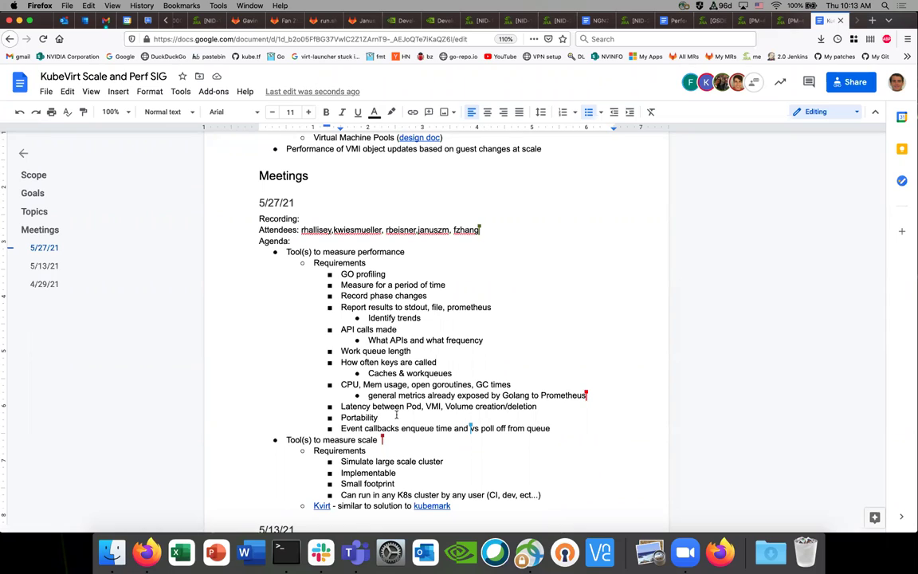
click(391, 413)
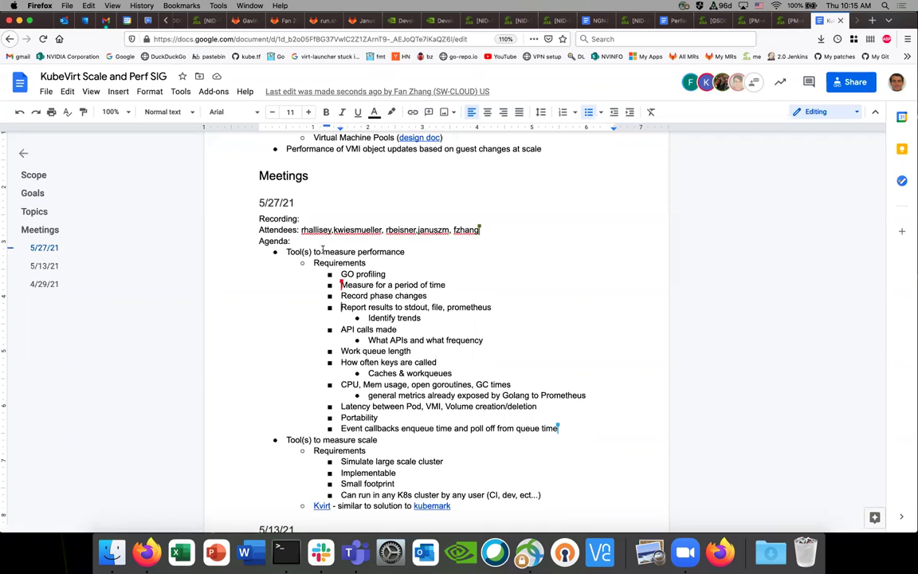
- Insert the agenda bullet "Tool(s) to generate load" above "Tool(s) to measure performance"
drag(323, 251, 359, 251)
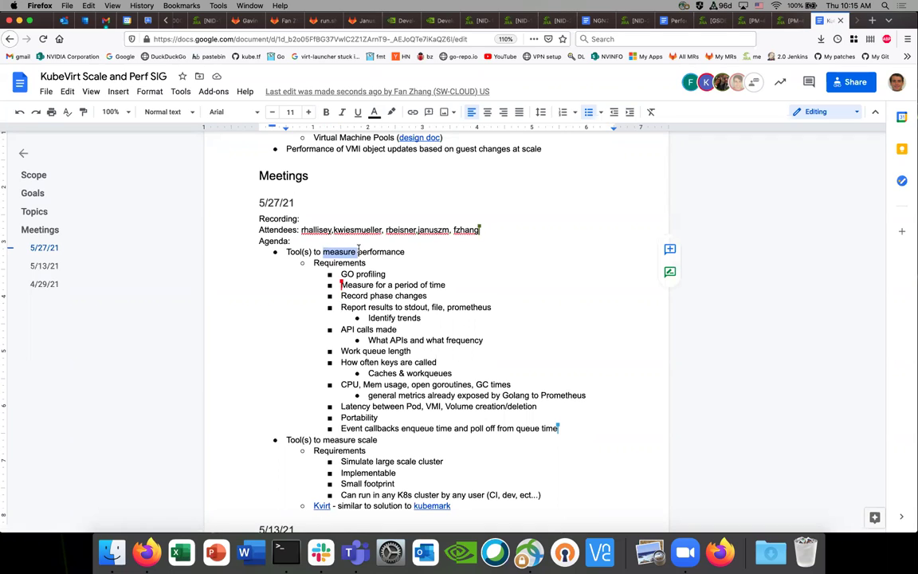
click(359, 251)
key(Home)
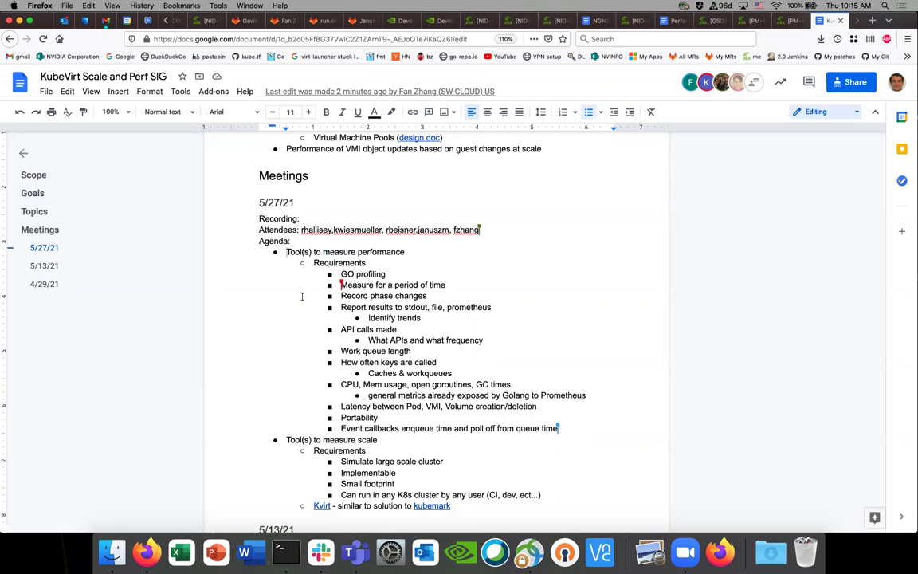
key(Return)
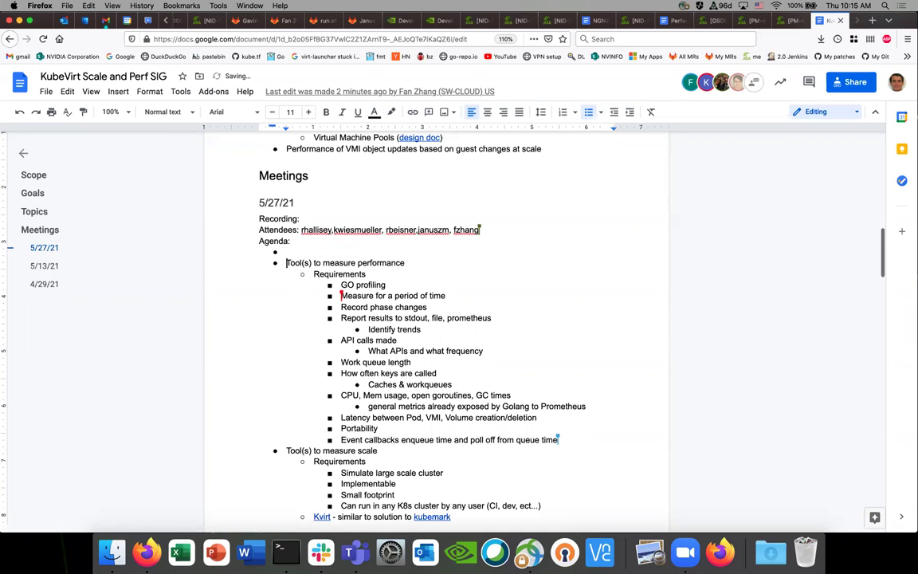
text(Too)
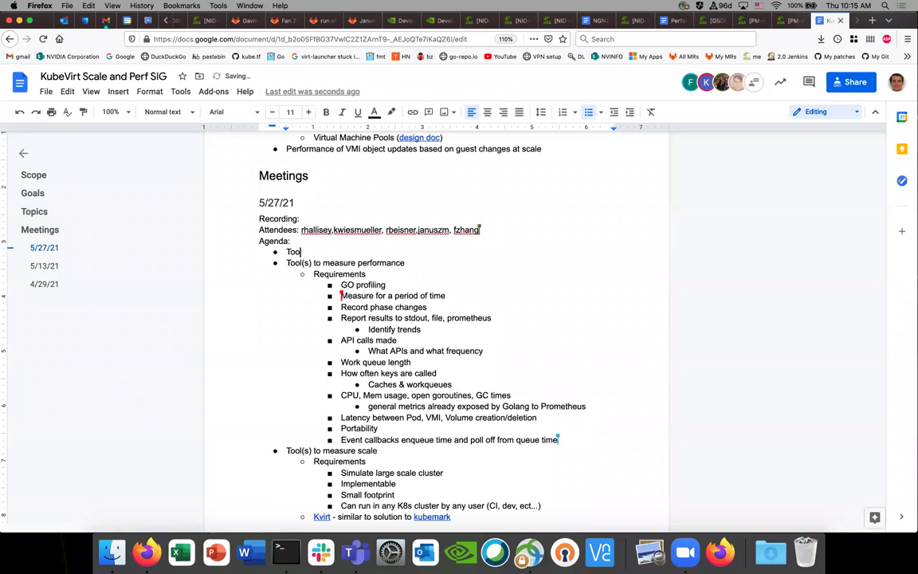
text(l(s) to generate load)
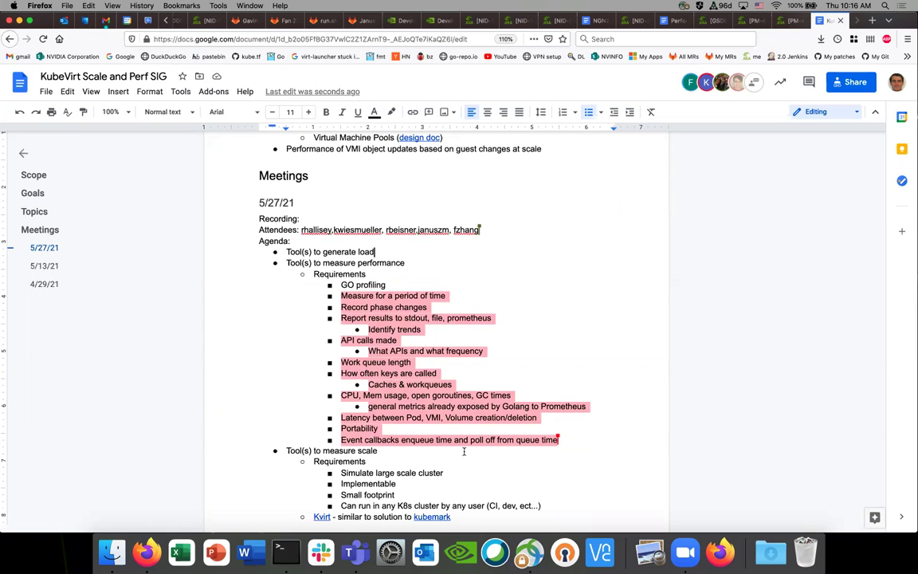
- Add an "Output" bullet after the performance requirements, at the same level as "Requirements", with an empty nested bullet beneath it
double_click(562, 440)
key(Return)
key(shift+Tab)
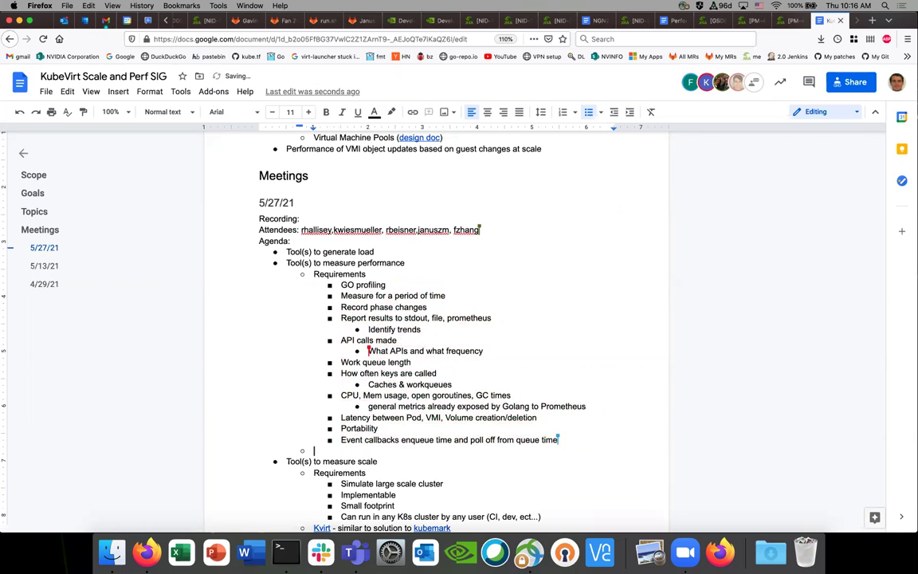
text(Output)
key(Return)
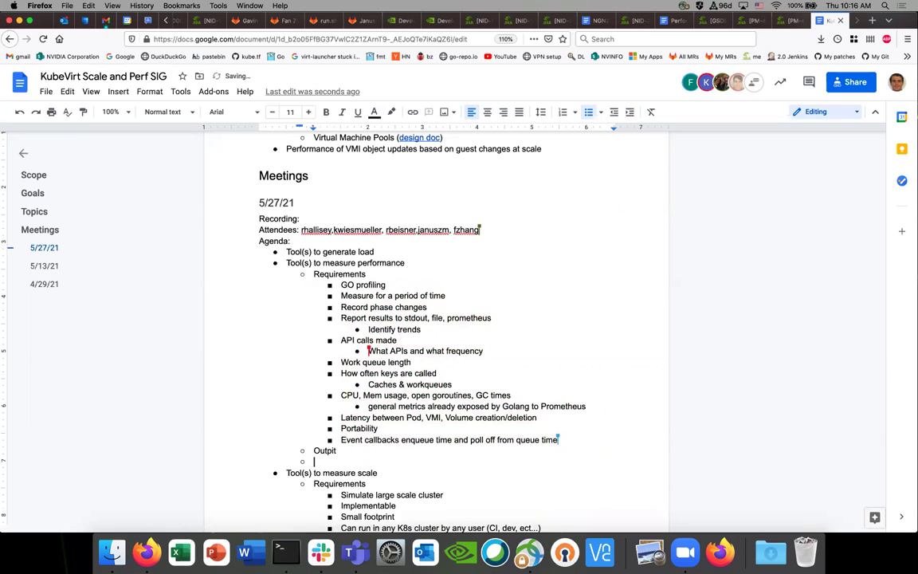
key(BackSpace)
key(BackSpace)
key(BackSpace)
key(BackSpace)
text(ut)
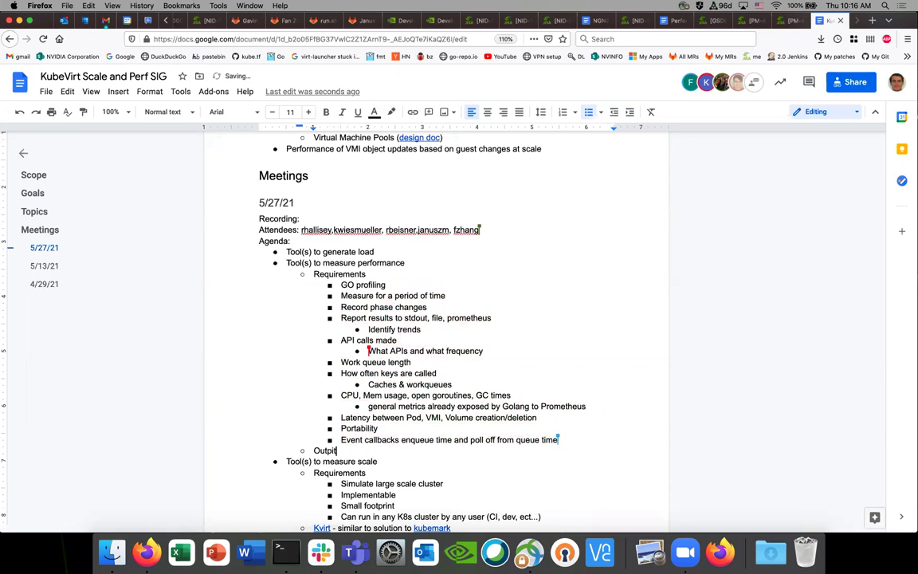
key(Return)
key(Tab)
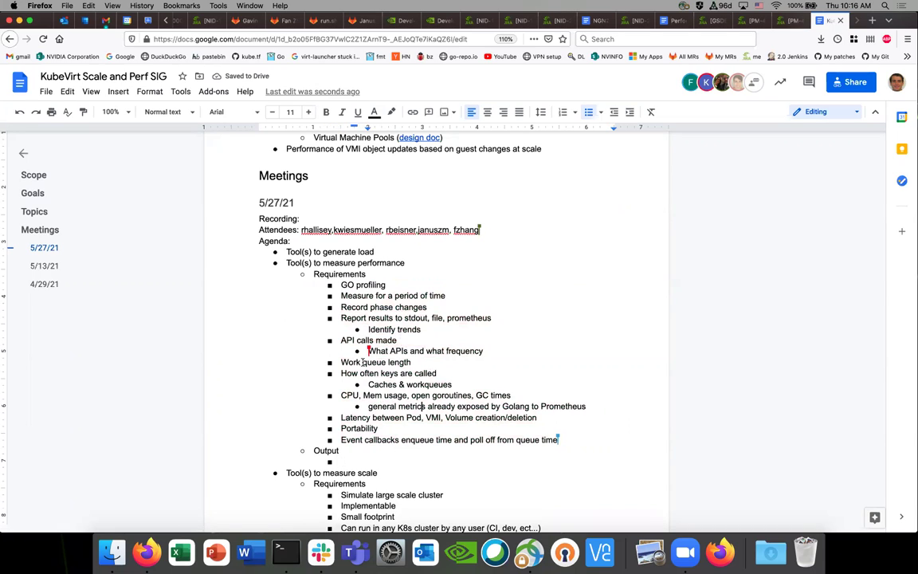
- Review the listed performance requirements, highlighting "Record phase changes" for discussion
click(387, 384)
key(Down)
click(367, 407)
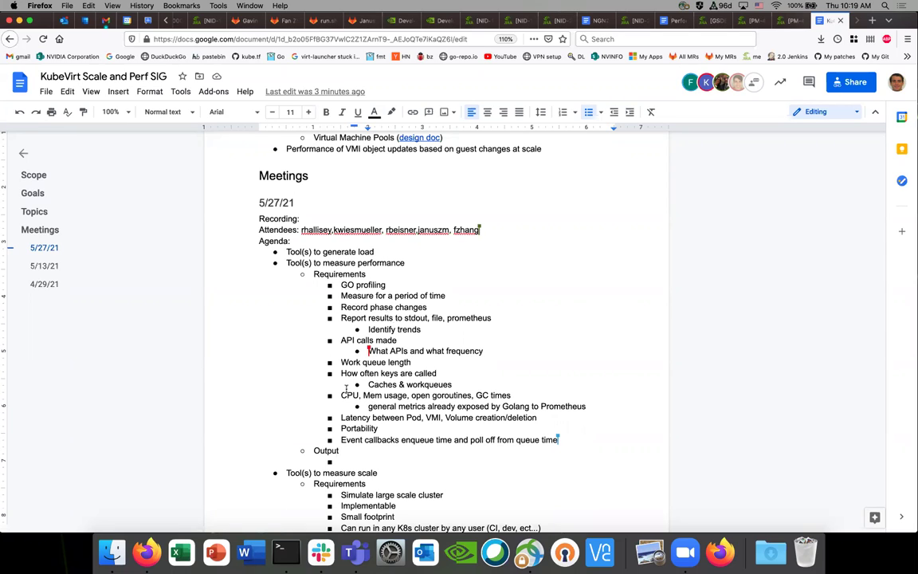
click(390, 340)
key(shift+End)
click(372, 328)
drag(341, 306, 430, 307)
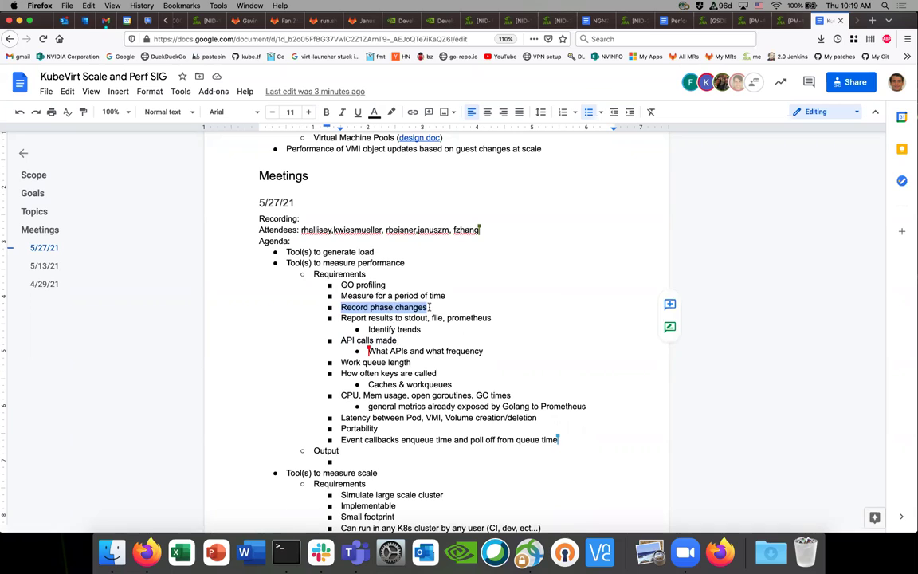
click(430, 307)
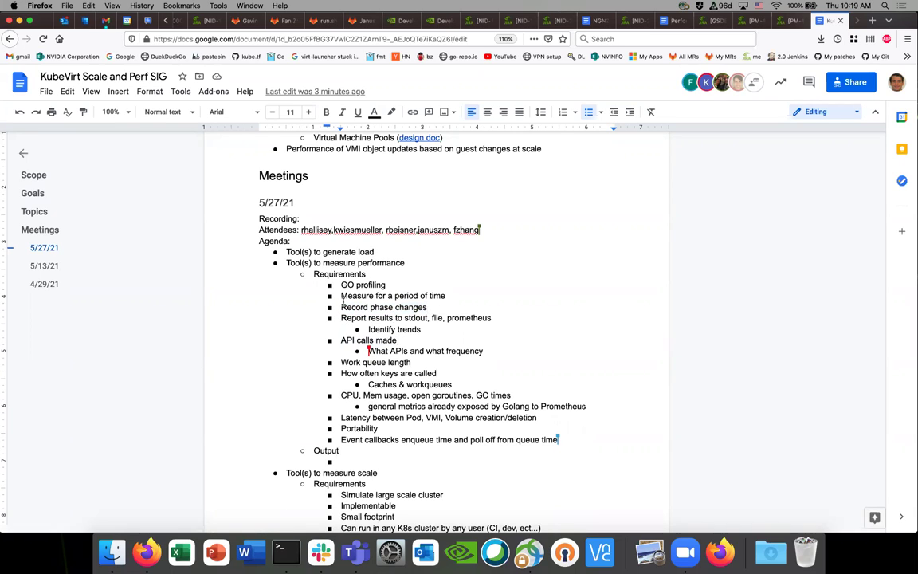
drag(342, 307, 433, 306)
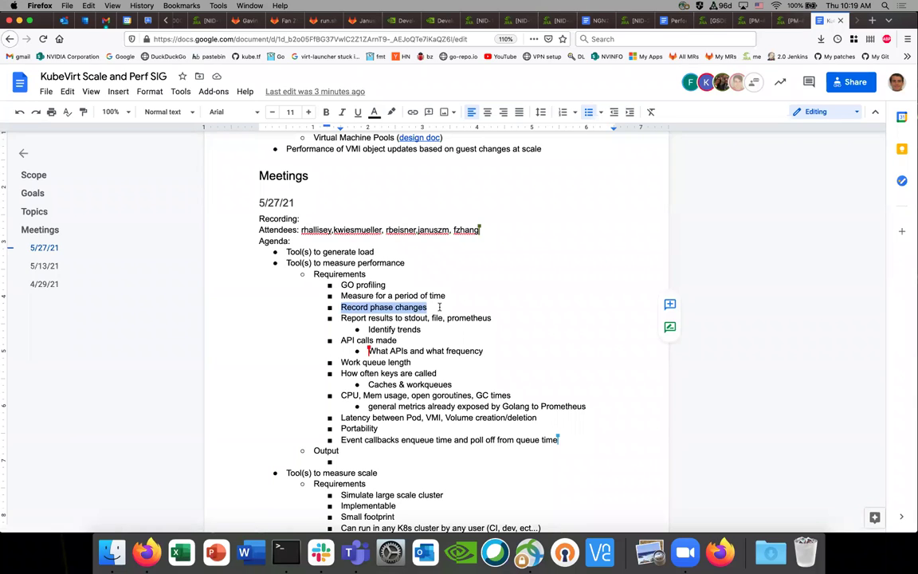
drag(435, 307, 344, 303)
- Examine the CPU and memory usage requirement alongside the latency, phase change, measurement period and result reporting items
click(339, 395)
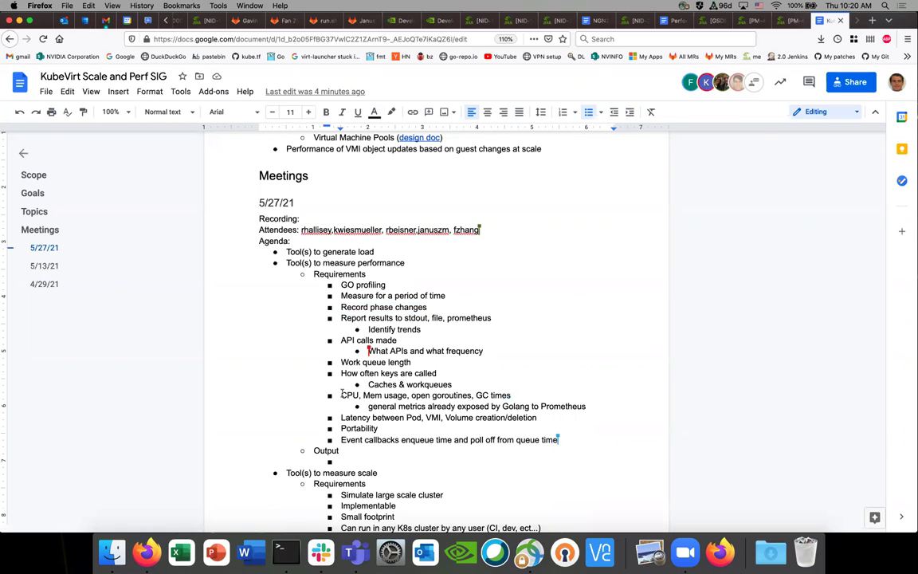
drag(341, 395, 348, 394)
click(341, 394)
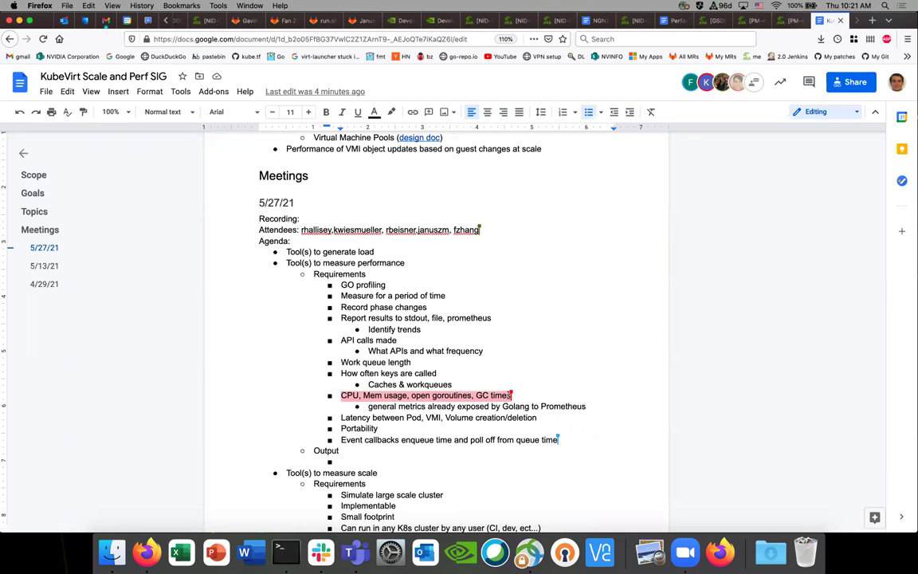
click(478, 393)
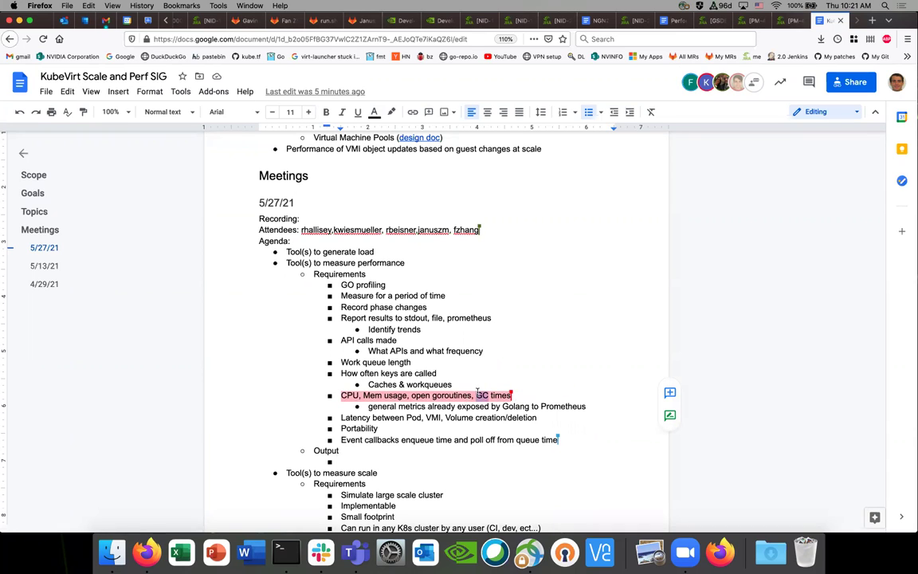
triple_click(516, 396)
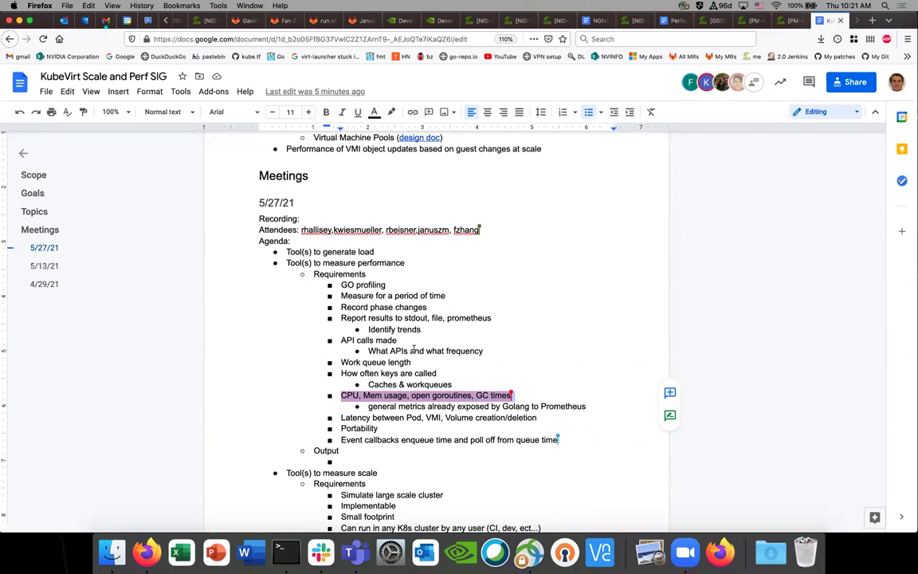
triple_click(406, 418)
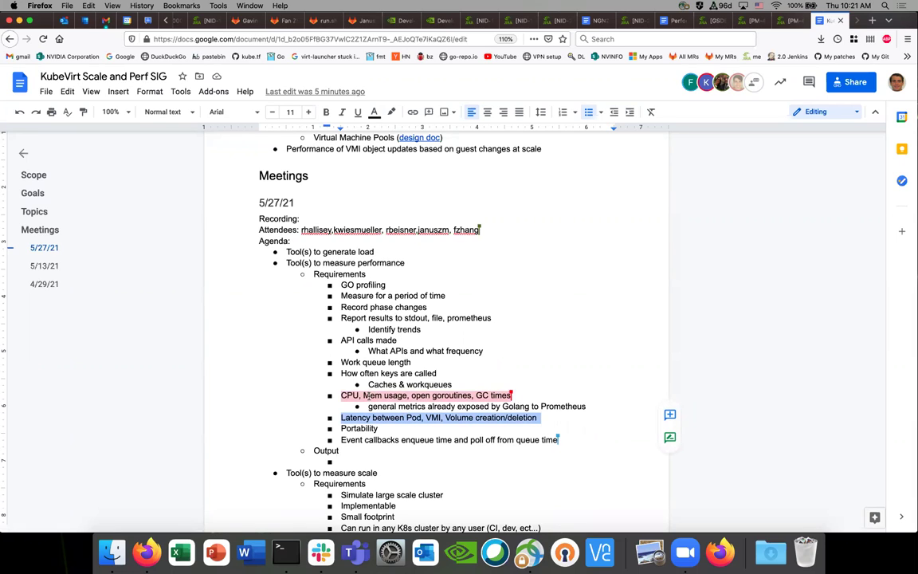
triple_click(370, 307)
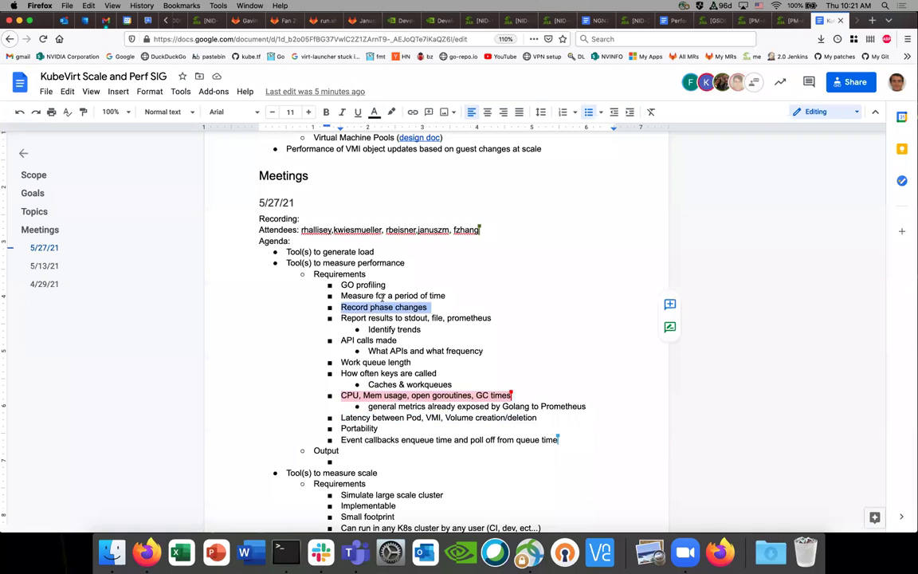
triple_click(381, 296)
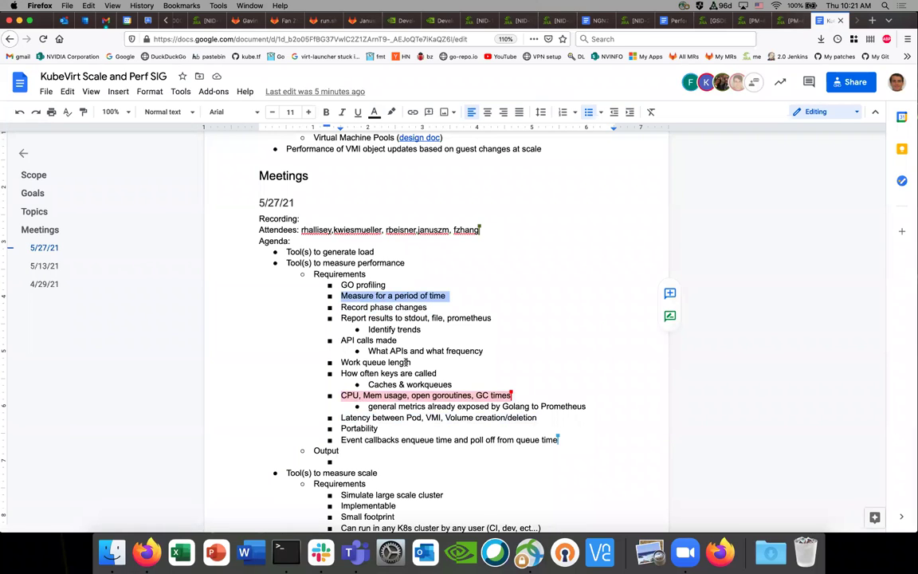
triple_click(395, 397)
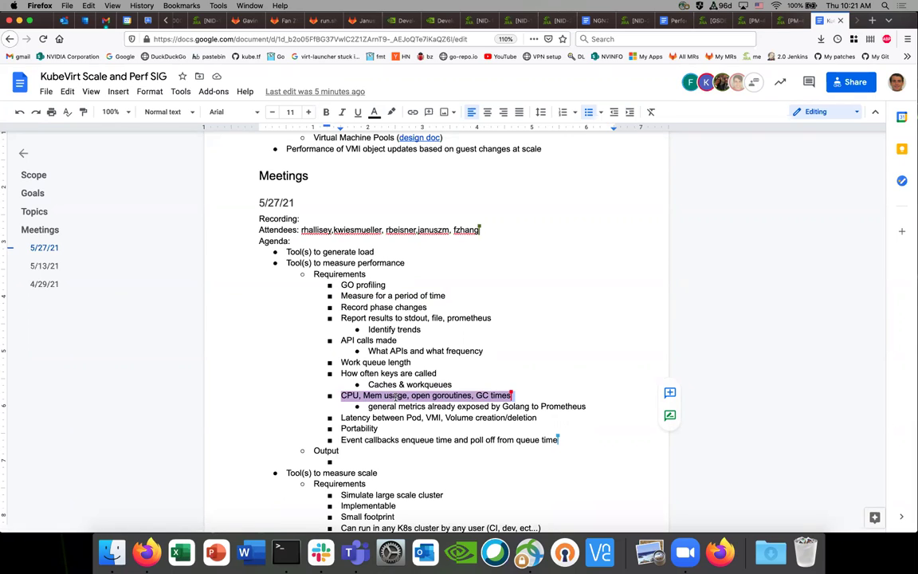
double_click(373, 309)
double_click(372, 319)
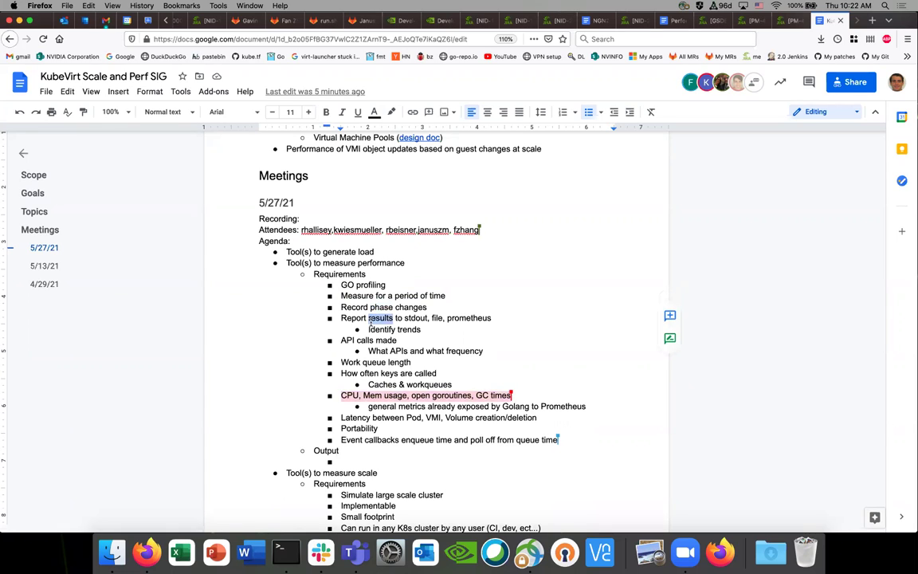
click(370, 320)
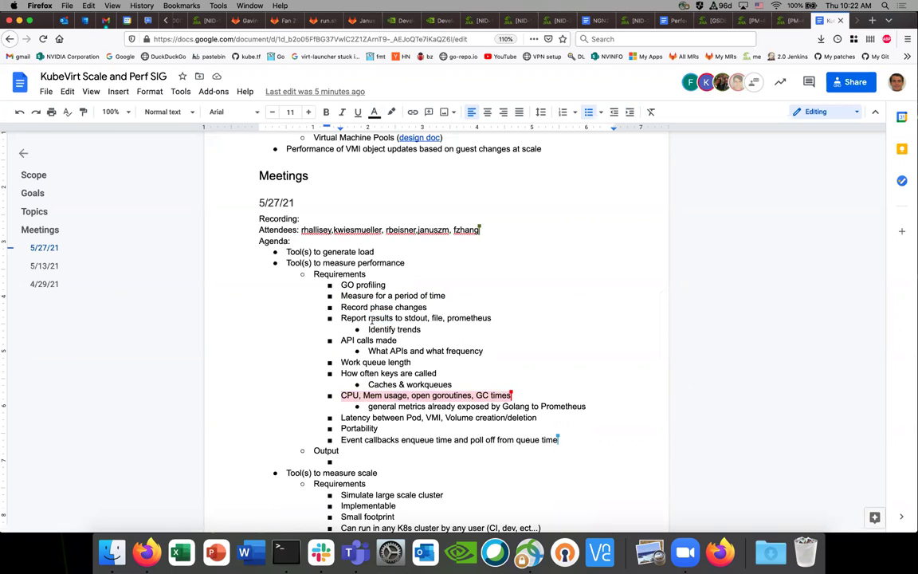
double_click(370, 320)
click(370, 319)
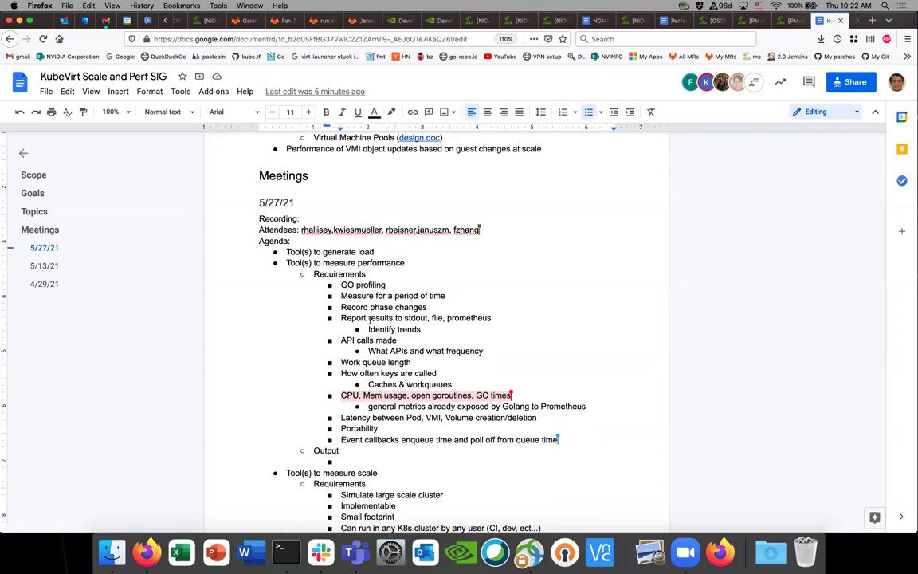
click(361, 373)
double_click(381, 394)
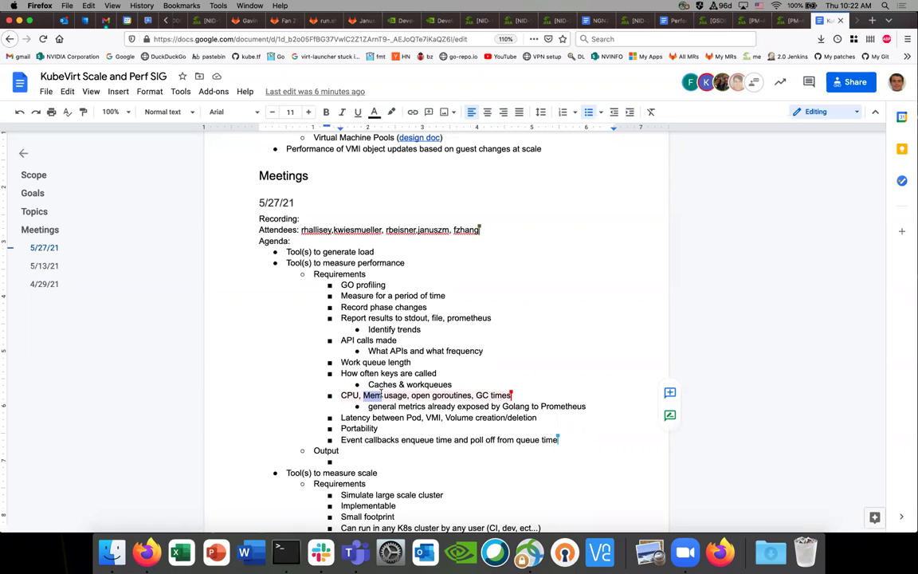
- Compare the "Record phase changes", "CPU, Mem usage, open goroutines, GC times" and "GO profiling" requirements by highlighting them in turn
triple_click(380, 394)
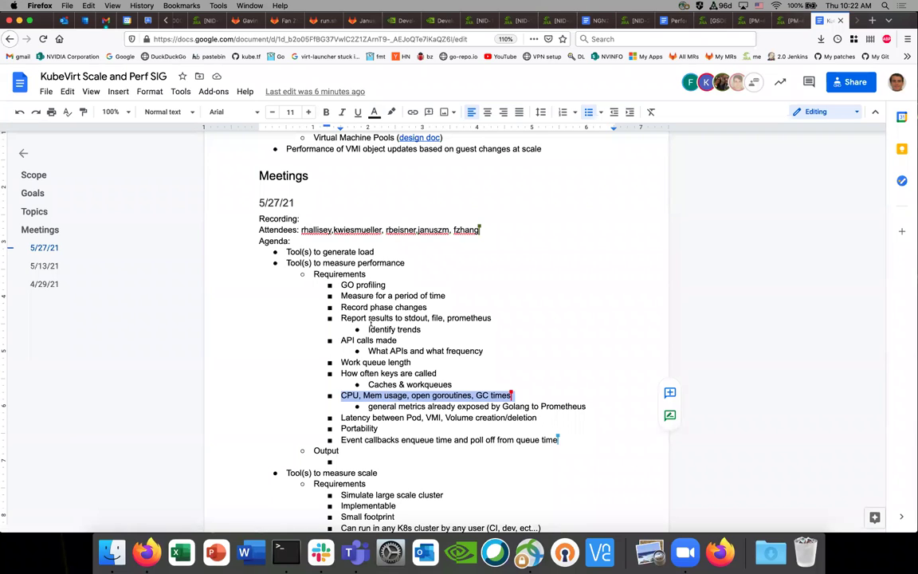
click(322, 262)
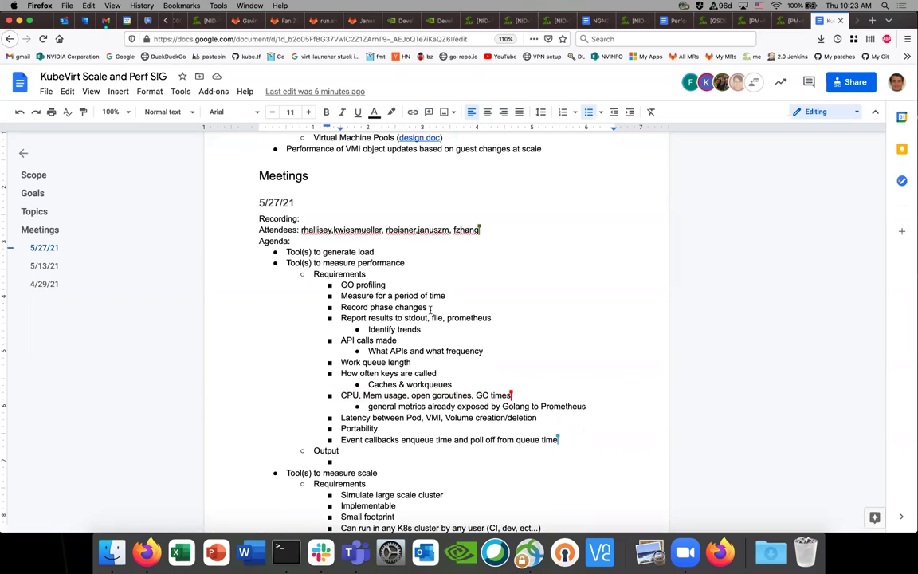
drag(427, 306, 337, 307)
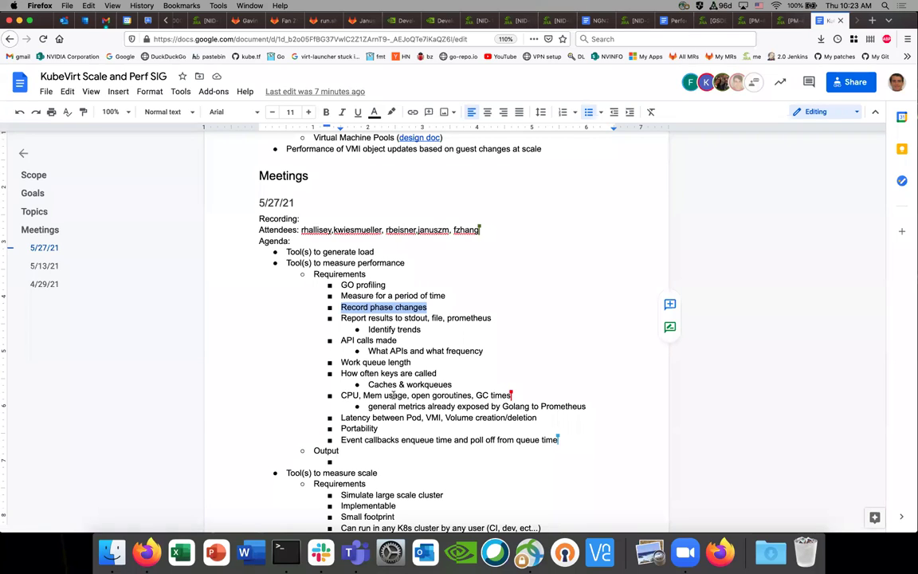
click(372, 306)
double_click(371, 307)
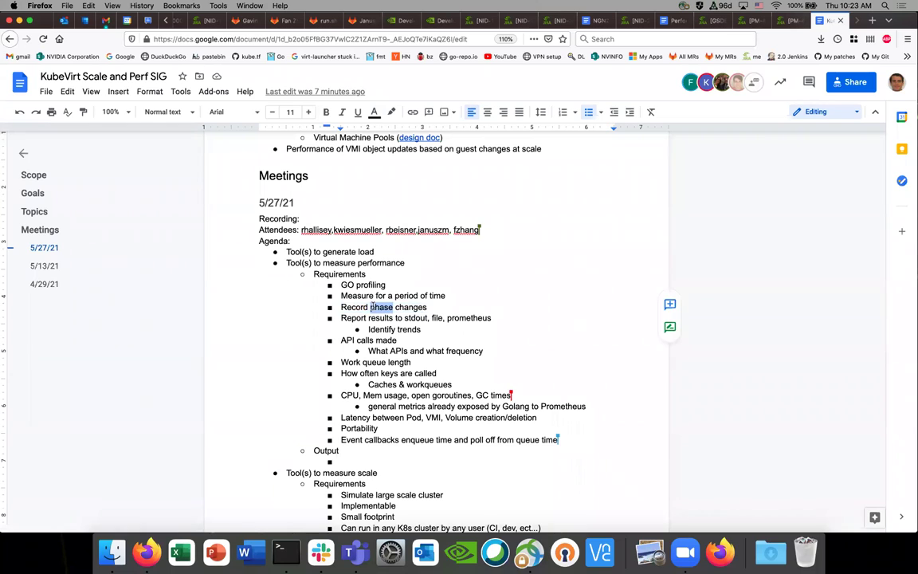
triple_click(378, 395)
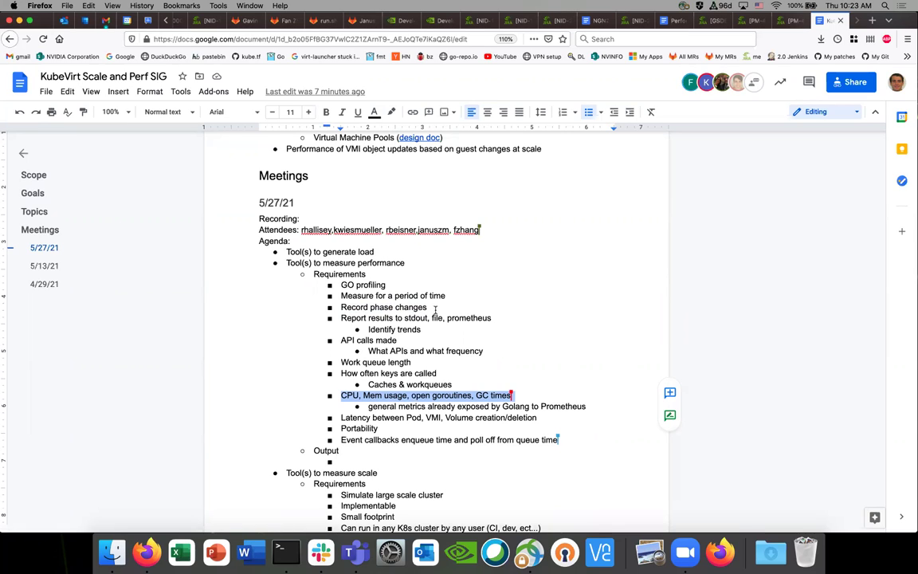
click(446, 307)
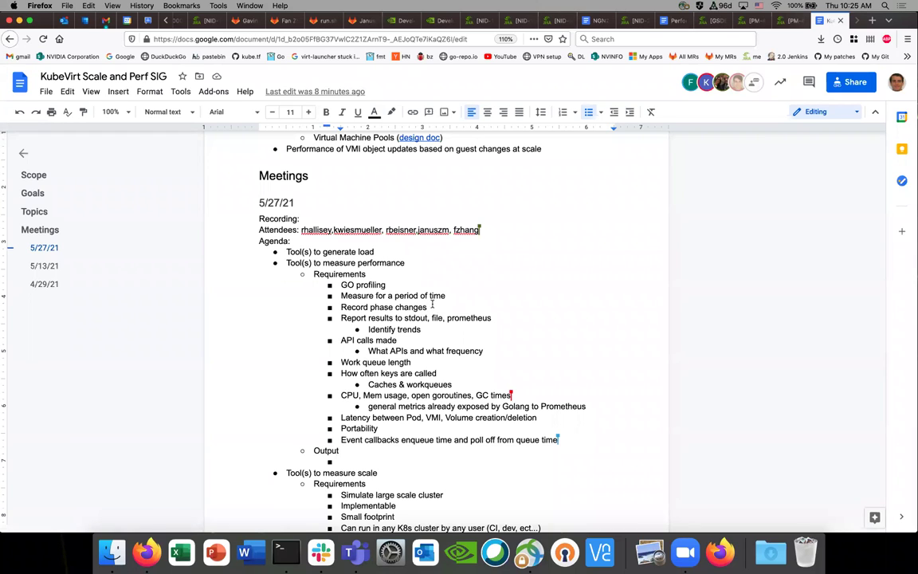
triple_click(403, 307)
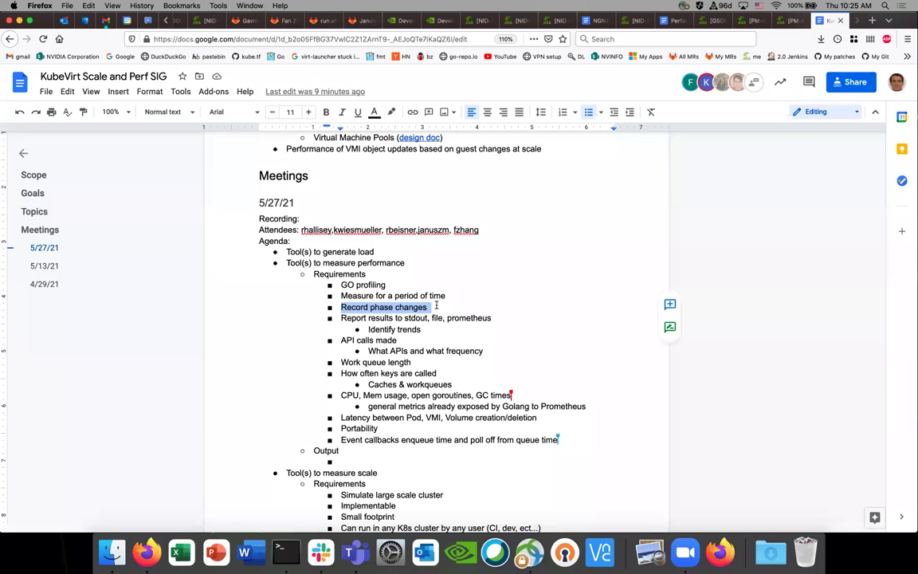
drag(437, 305, 429, 307)
click(429, 306)
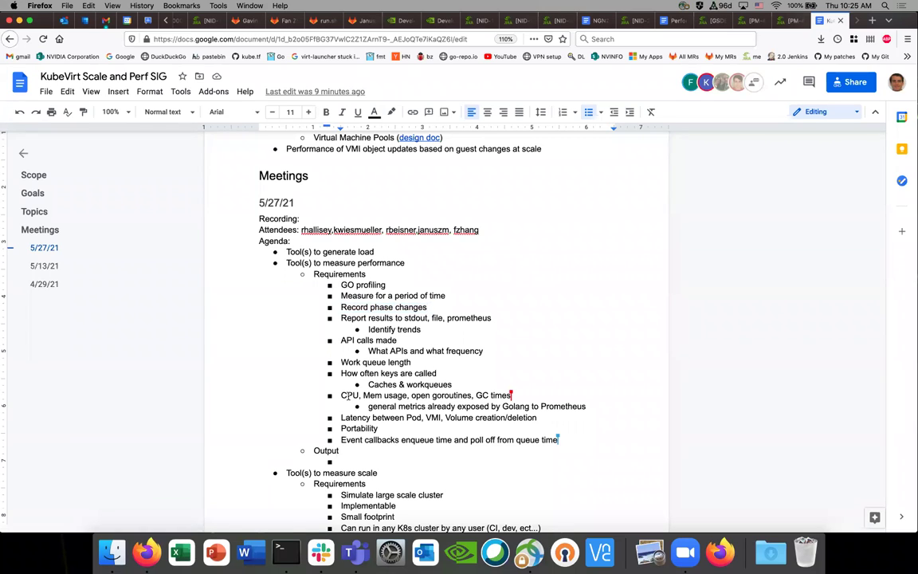
click(341, 307)
drag(386, 285, 332, 289)
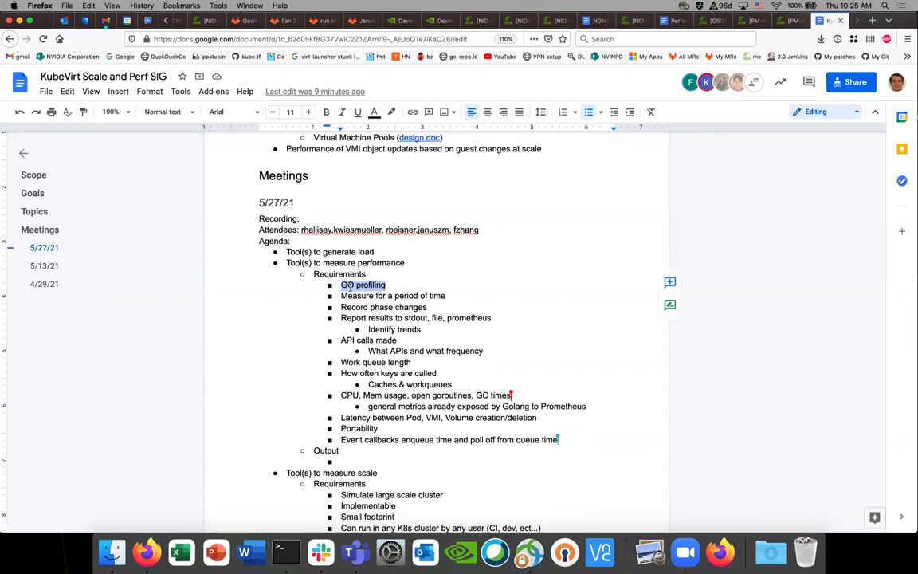
click(423, 291)
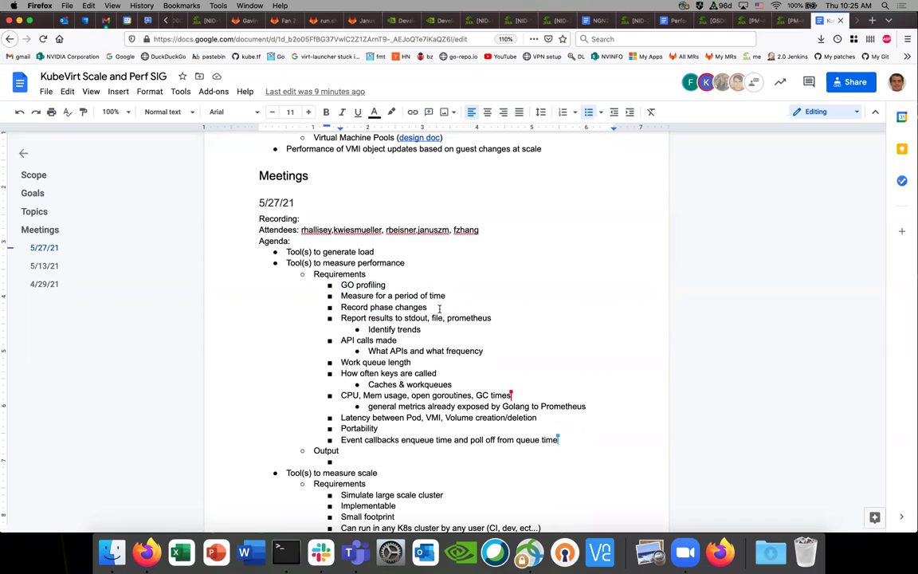
click(341, 395)
key(Return)
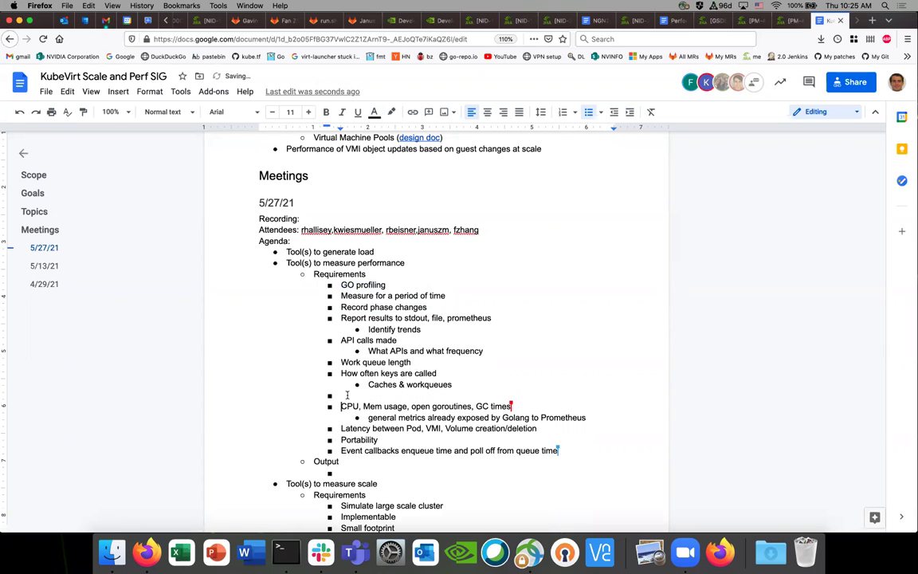
key(BackSpace)
key(Return)
key(Return)
key(super+shift+8)
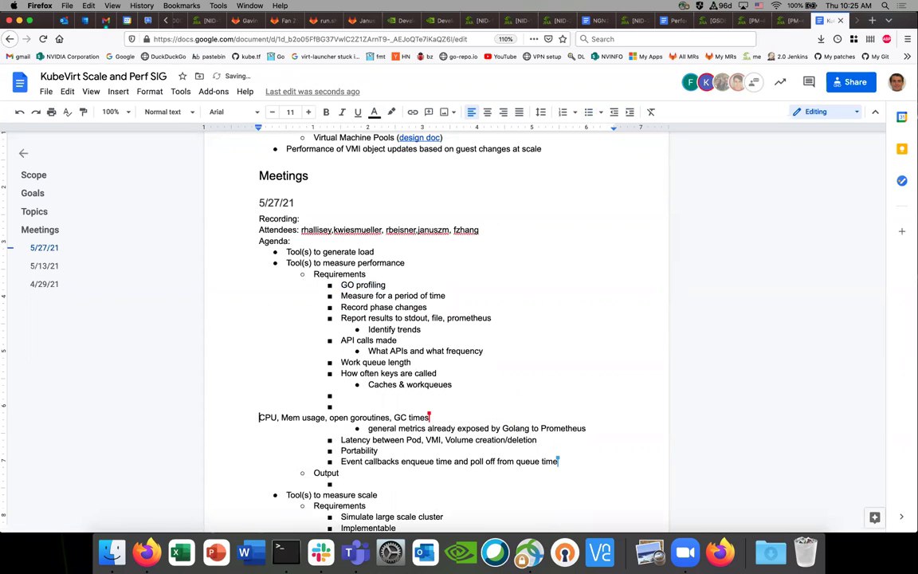
key(Return)
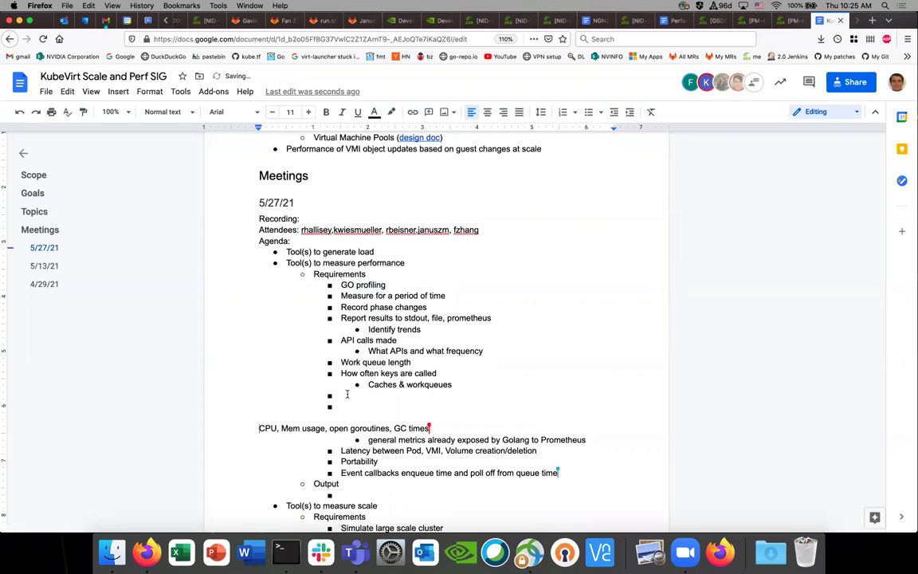
click(588, 113)
click(588, 113)
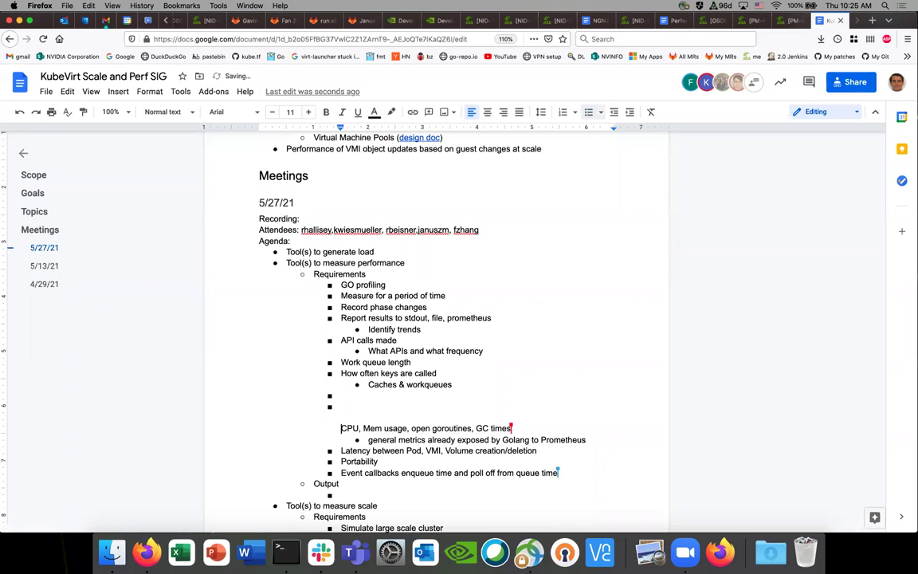
key(shift+Tab)
click(588, 113)
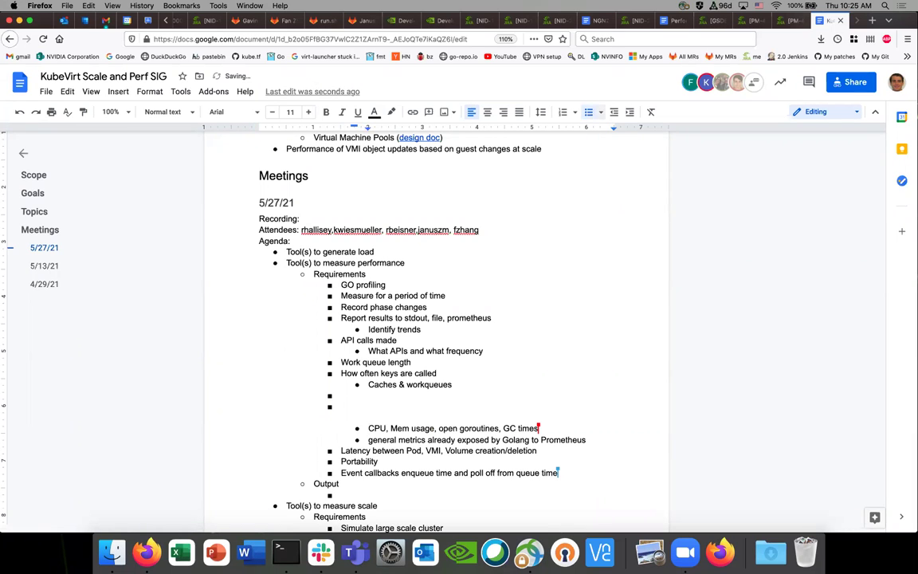
click(588, 113)
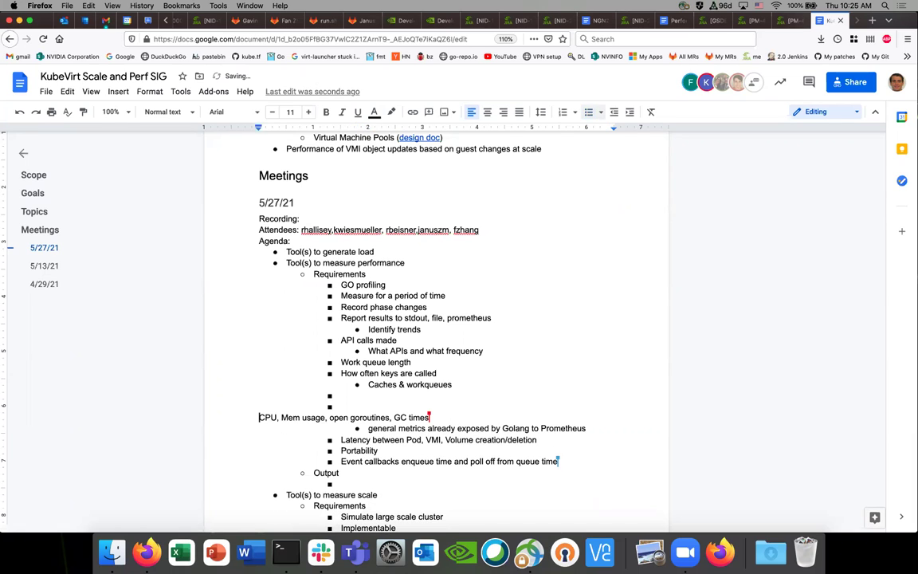
key(BackSpace)
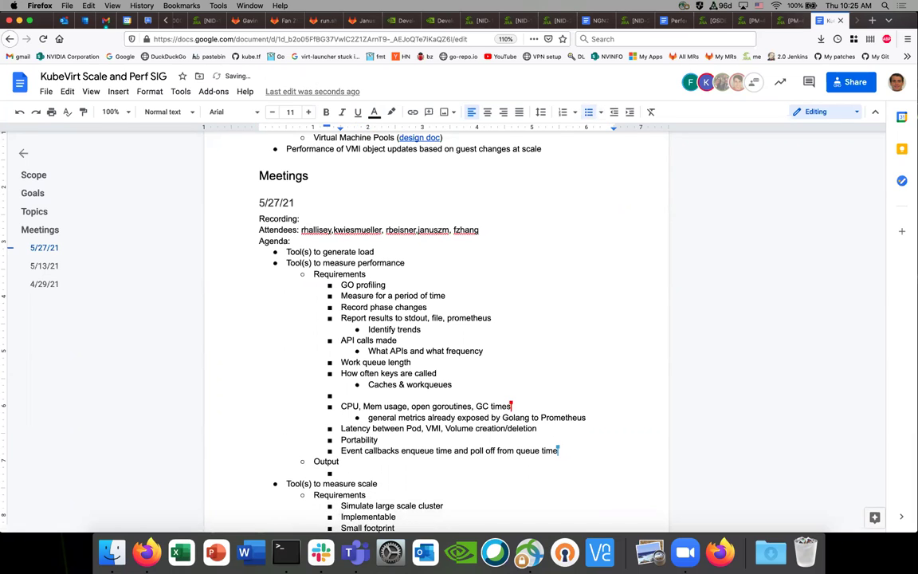
- Insert an empty bullet at the "Requirements" level above the CPU and memory usage item, keeping that item nested beneath it
key(Up)
key(BackSpace)
key(Return)
key(shift+Tab)
key(shift+Tab)
click(341, 407)
key(BackSpace)
key(BackSpace)
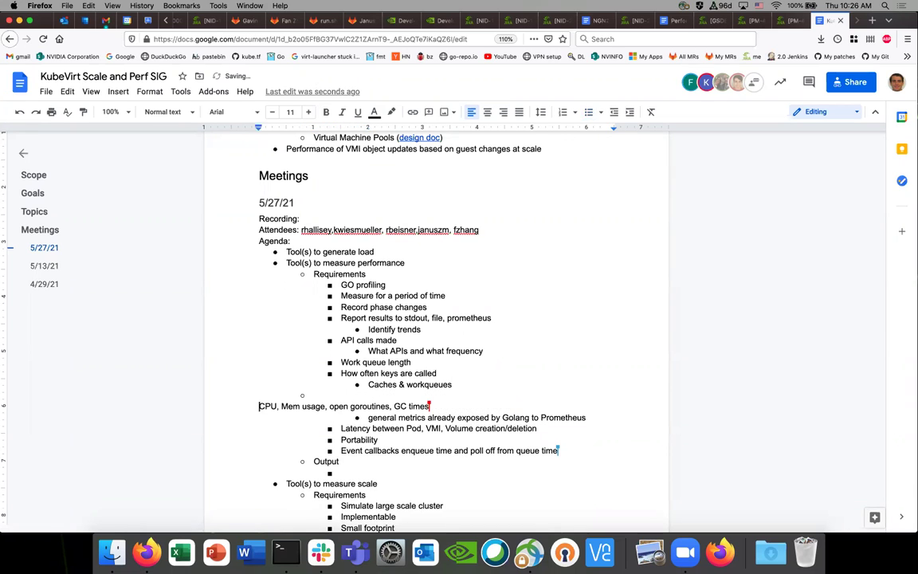
key(Return)
key(Tab)
- Label the new empty bullet "Prometheus", correcting the misspelling with the suggested spelling
click(324, 394)
text(Promethues)
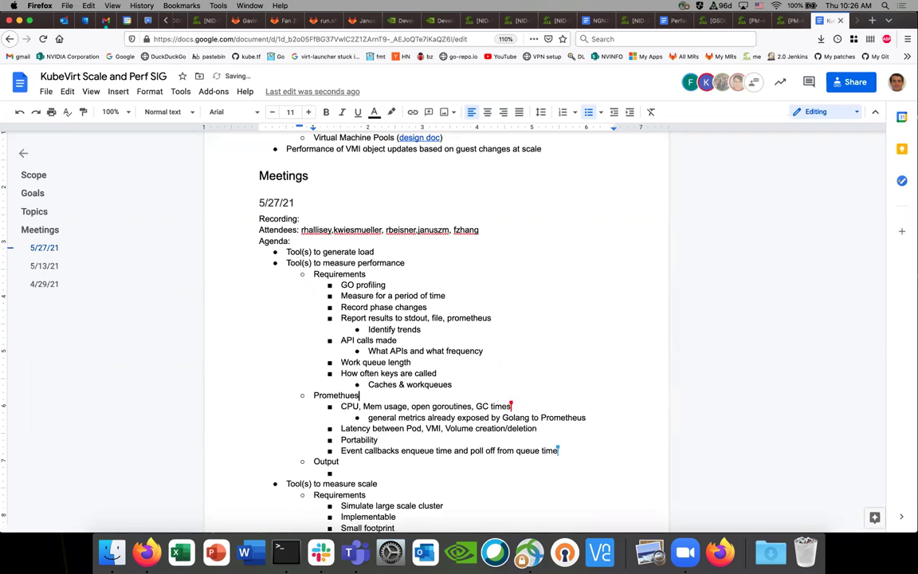
right_click(350, 395)
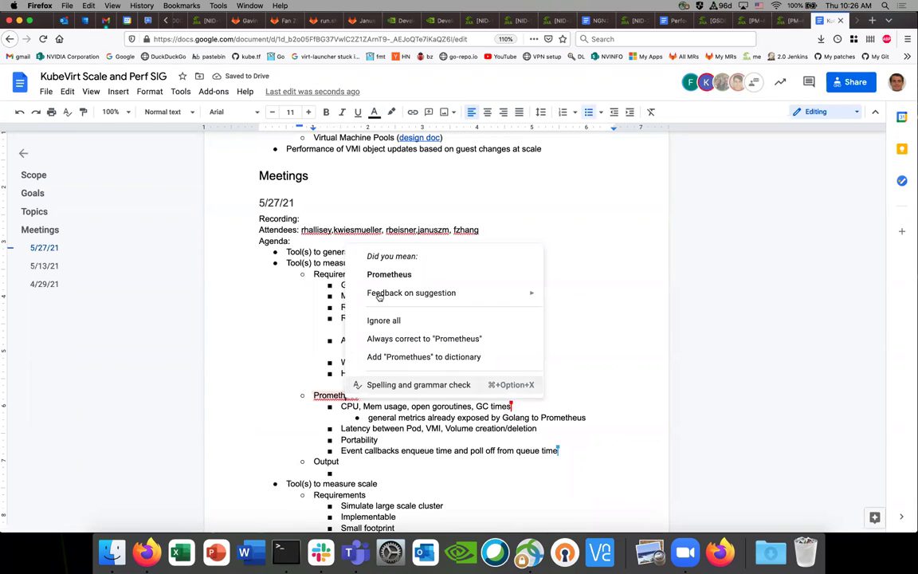
click(389, 272)
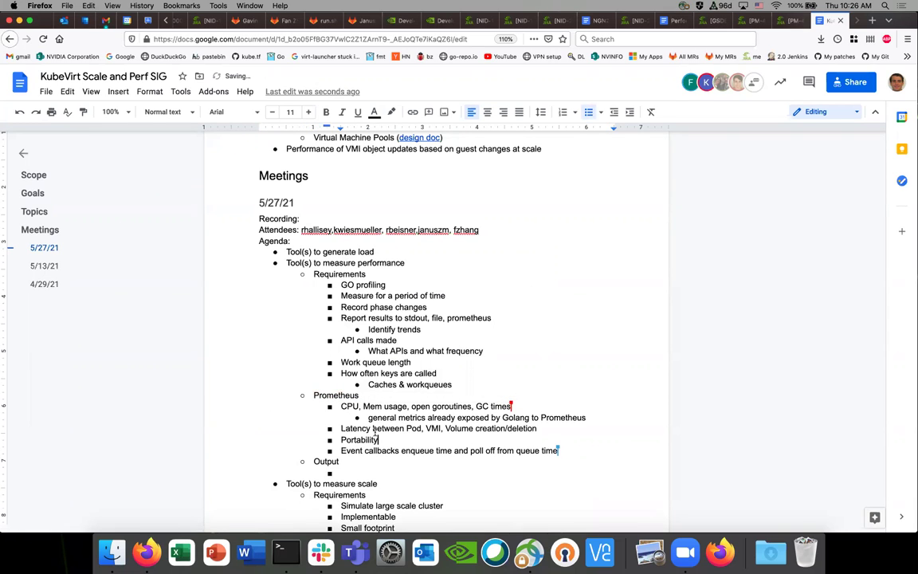
- Move the "Portability" bullet out of the Prometheus group to the end of the performance requirements, after "Caches & workqueues"
click(391, 440)
click(313, 274)
click(369, 432)
double_click(369, 440)
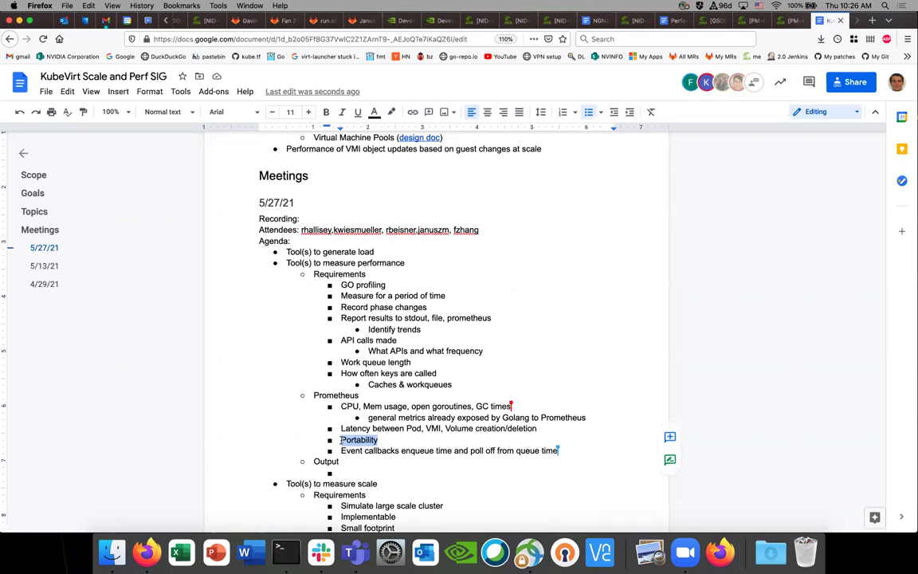
key(BackSpace)
key(BackSpace)
key(BackSpace)
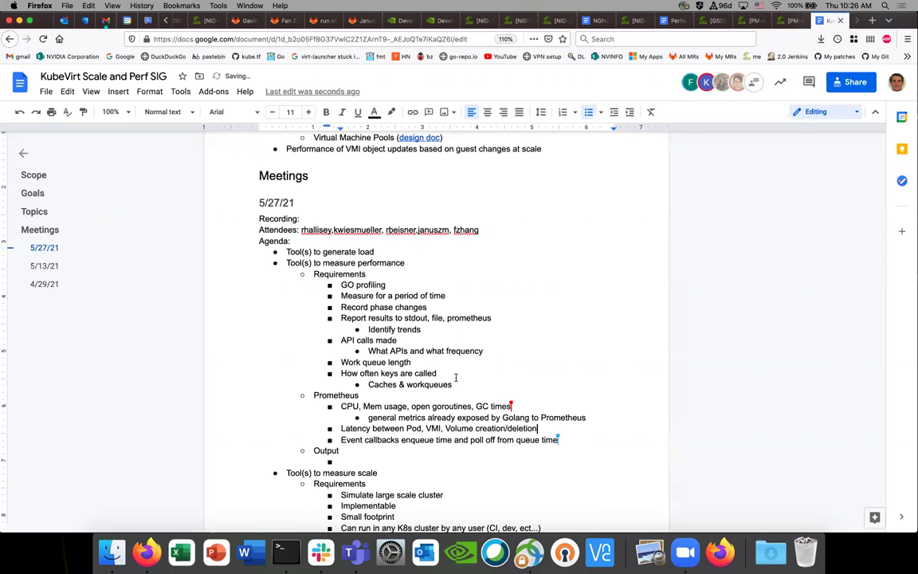
click(460, 386)
key(Return)
key(shift+Tab)
text(Portability)
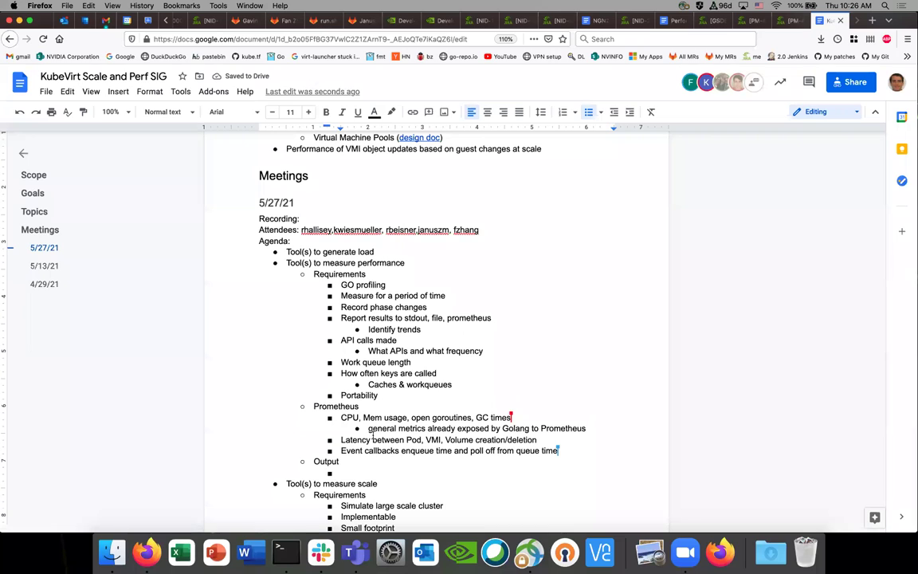
triple_click(392, 454)
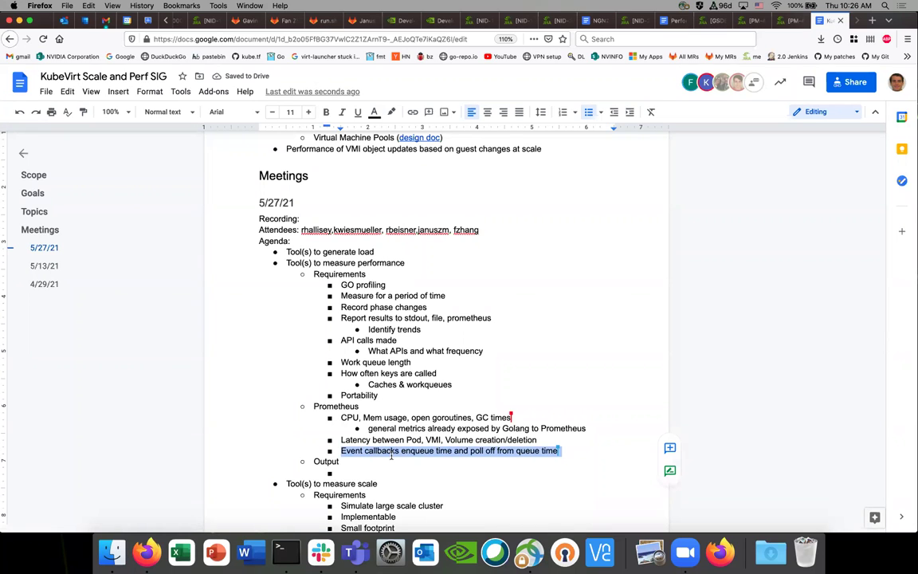
click(390, 439)
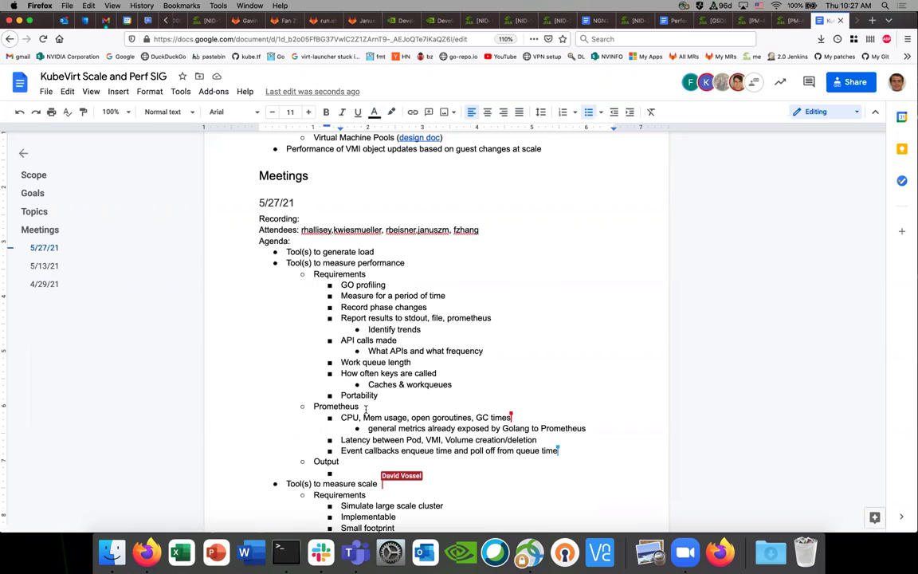
triple_click(374, 452)
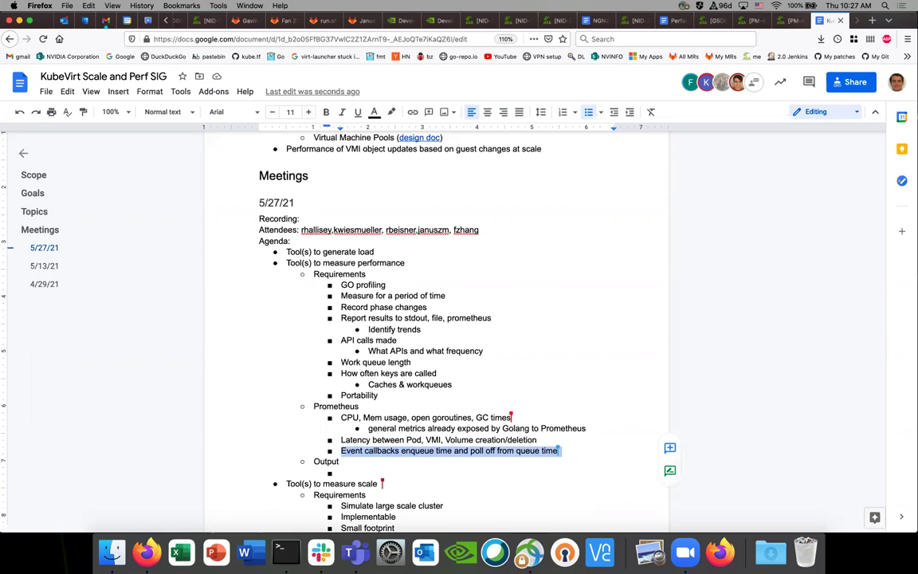
key(ctrl+x)
key(ctrl+z)
click(370, 462)
click(362, 473)
key(Delete)
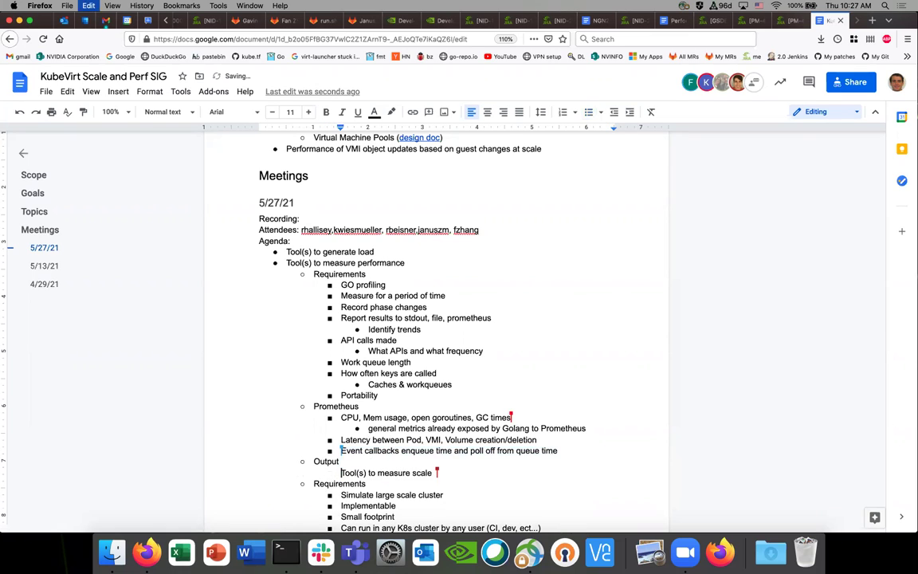
key(ctrl+z)
key(ctrl+z)
- Delete the "Output" bullet and its empty nested bullet from the performance tools section
click(336, 462)
double_click(336, 461)
key(BackSpace)
key(BackSpace)
key(BackSpace)
- Move the "Latency between Pod, VMI, Volume creation/deletion" and "Event callbacks enqueue time" bullets from Prometheus to below "Portability"
drag(574, 451, 322, 441)
key(BackSpace)
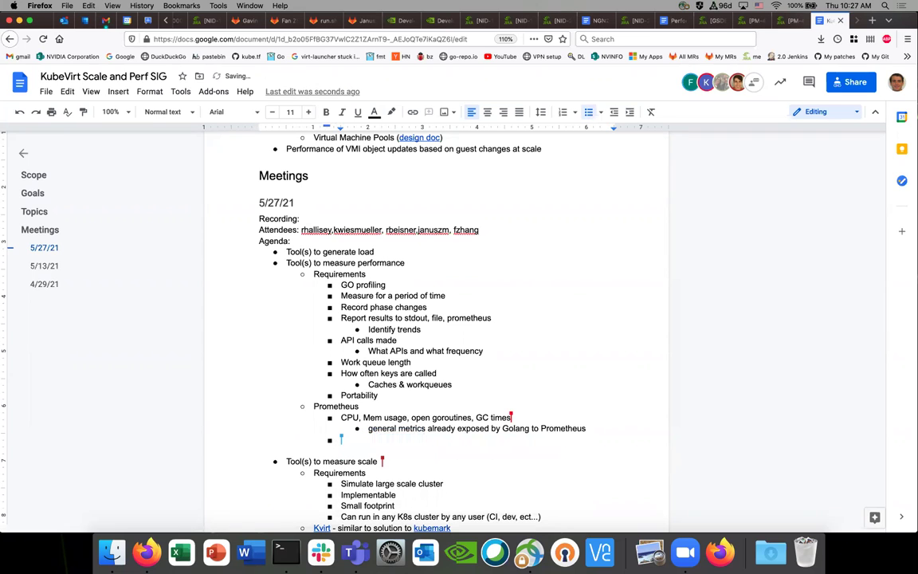
key(ctrl+v)
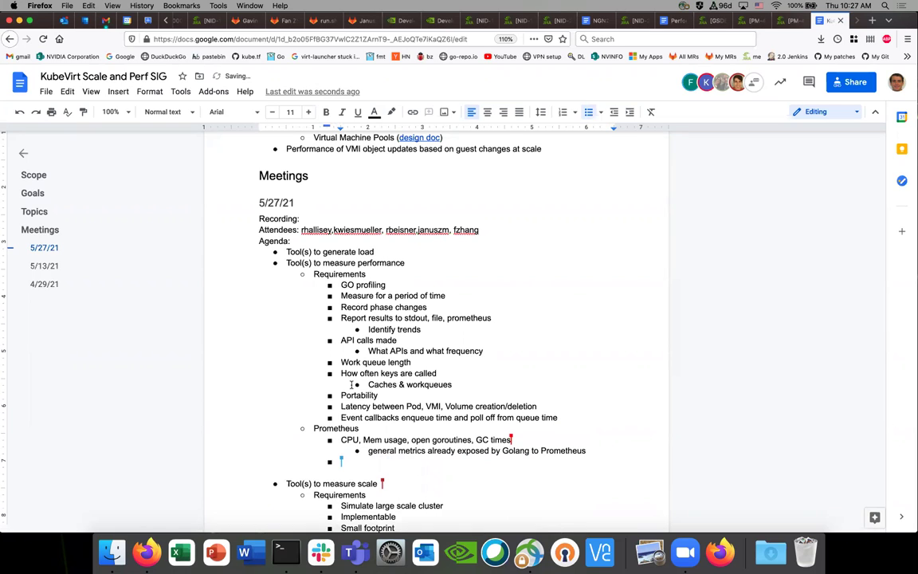
- Move "API calls made" with its nested "What APIs and what frequency" bullet from Requirements to the end of the Prometheus group
drag(361, 363, 366, 341)
drag(482, 351, 318, 339)
key(ctrl+x)
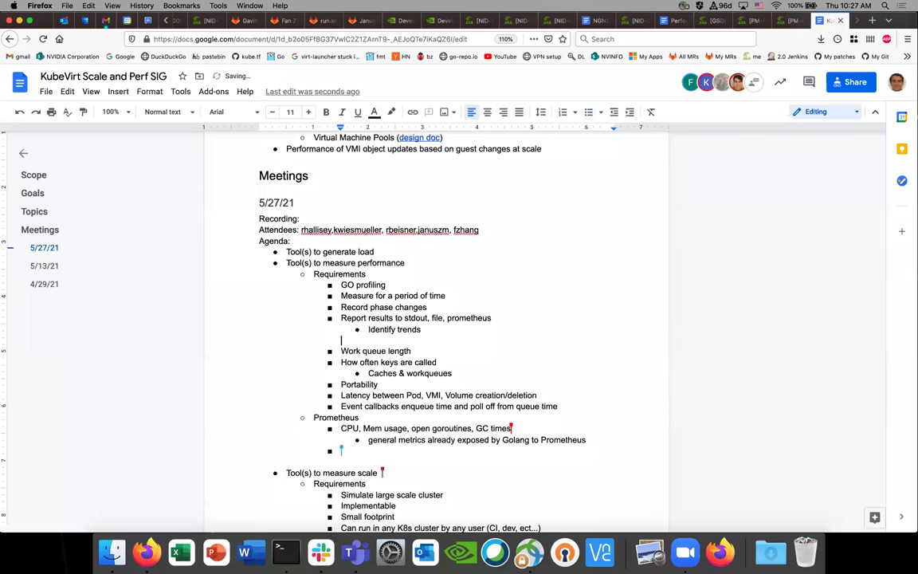
key(ctrl+v)
click(366, 461)
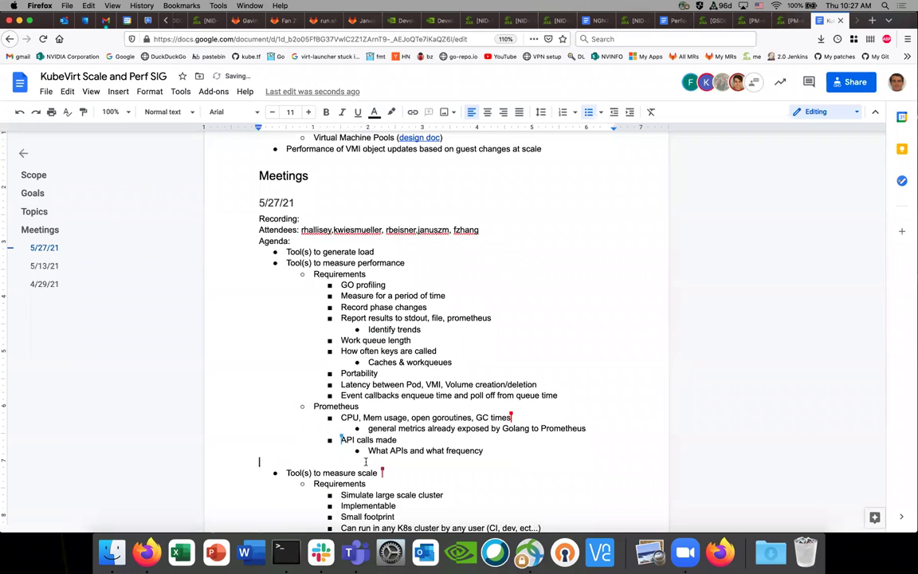
- Review the regrouped performance requirements, highlighting the items from "GO profiling" through the event callbacks bullet
click(405, 385)
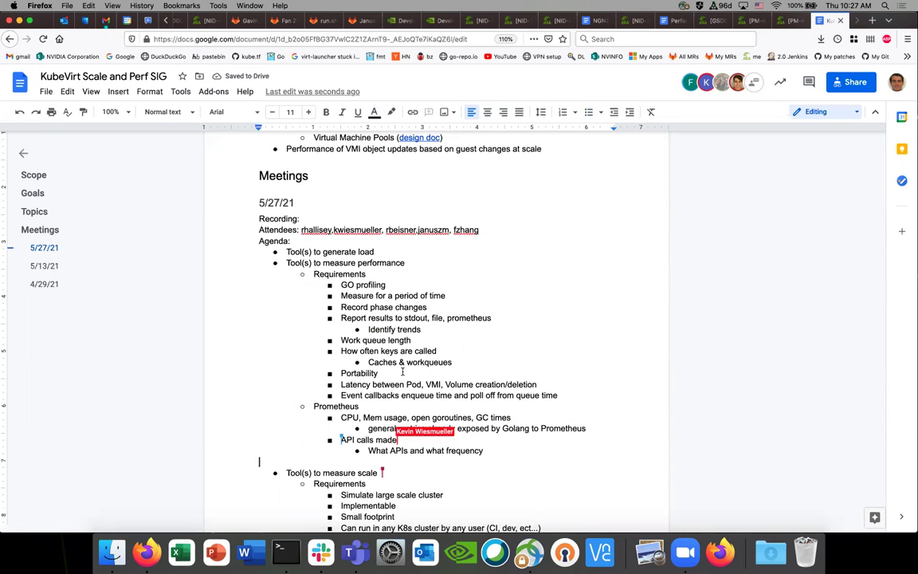
double_click(403, 384)
drag(557, 395, 335, 285)
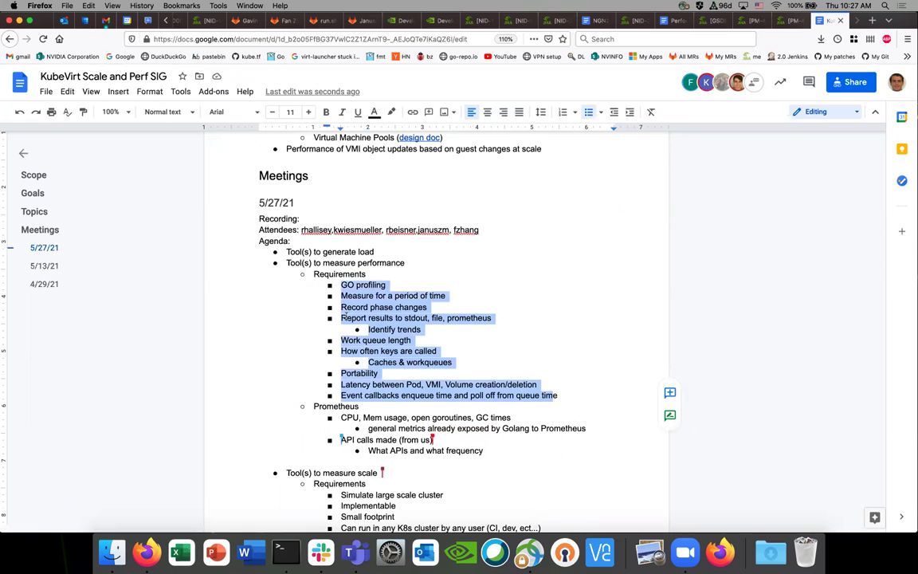
click(350, 317)
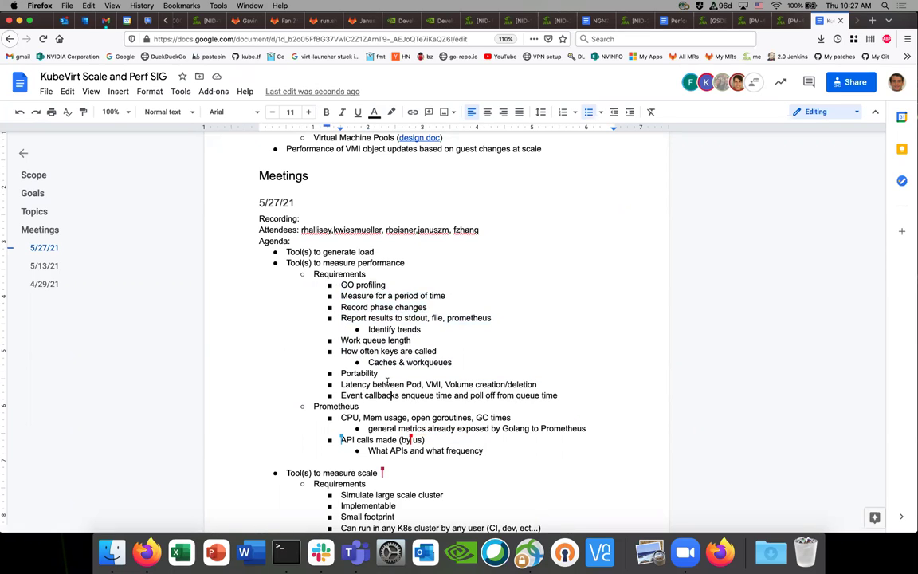
- Review the performance tool Requirements, highlighting the bullets from "GO profiling" through the event callbacks item
drag(374, 341, 495, 395)
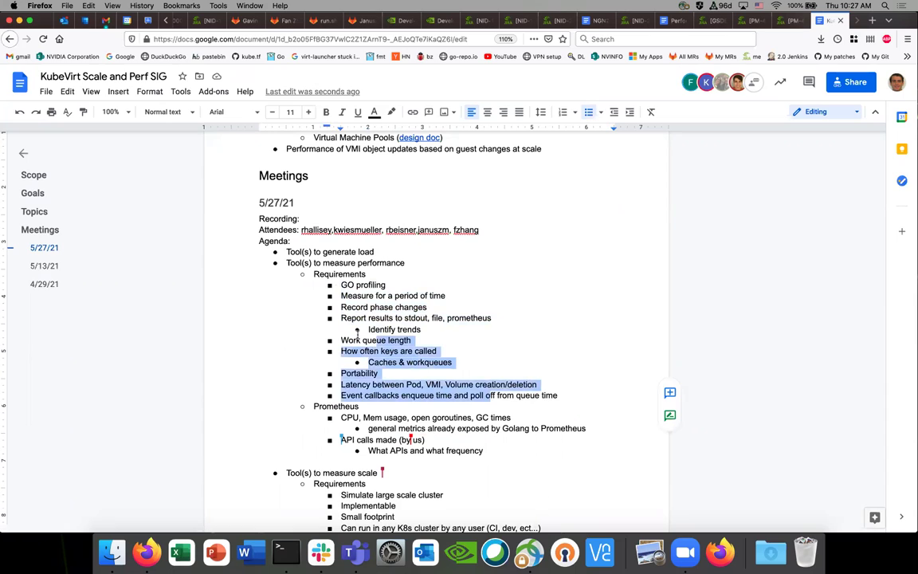
click(362, 397)
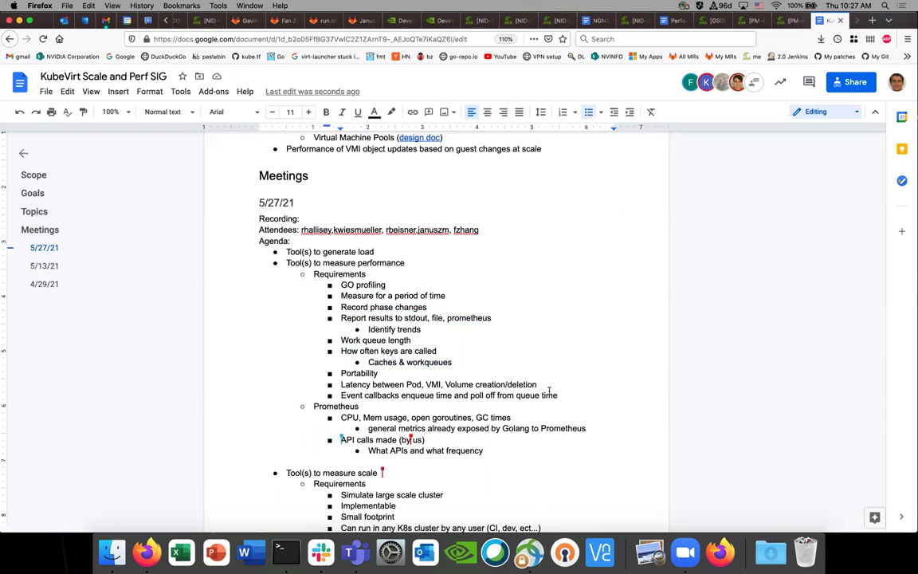
drag(558, 396, 335, 302)
click(335, 302)
click(315, 274)
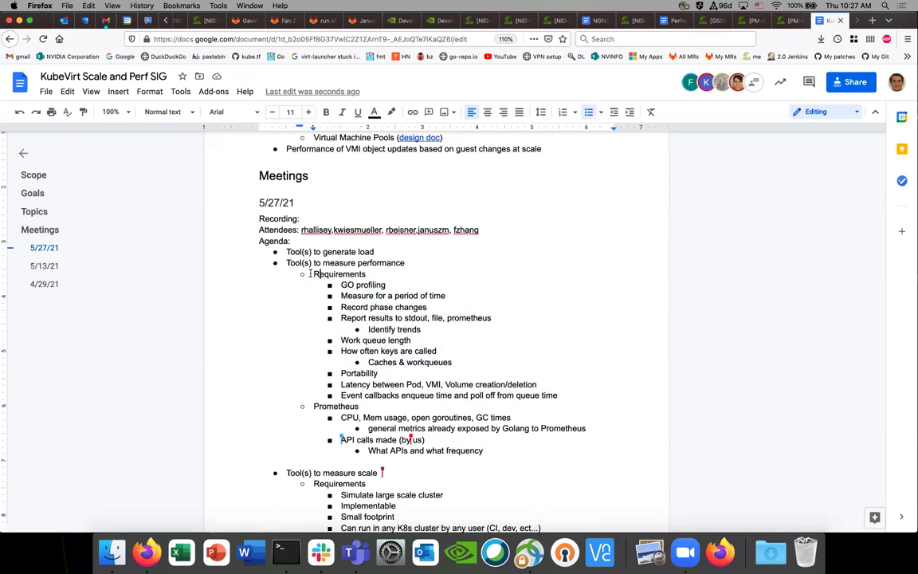
click(386, 285)
triple_click(387, 285)
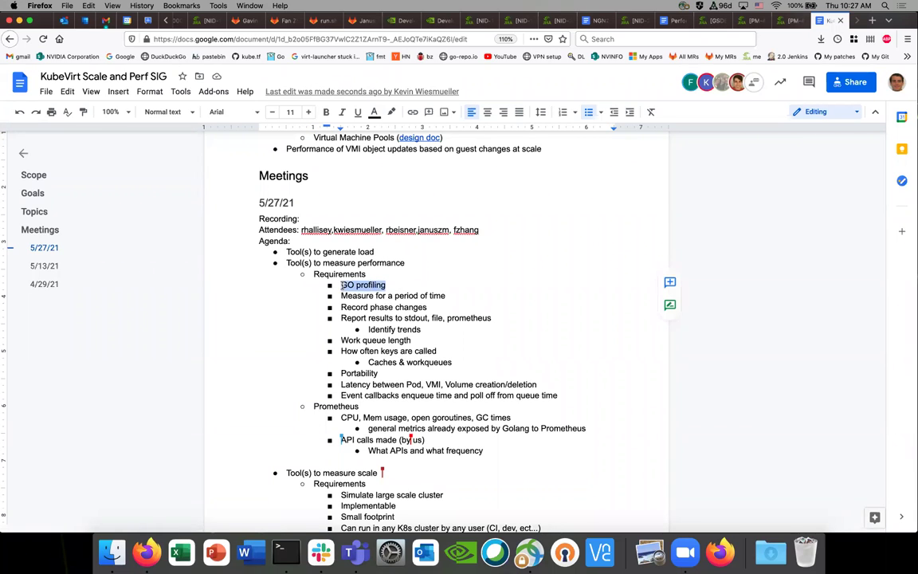
click(389, 295)
click(389, 317)
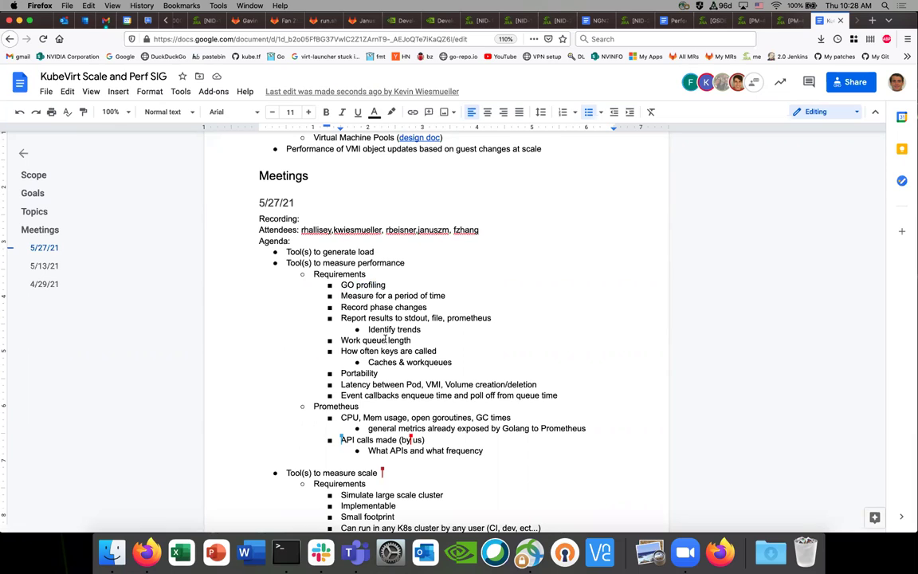
drag(558, 396, 335, 289)
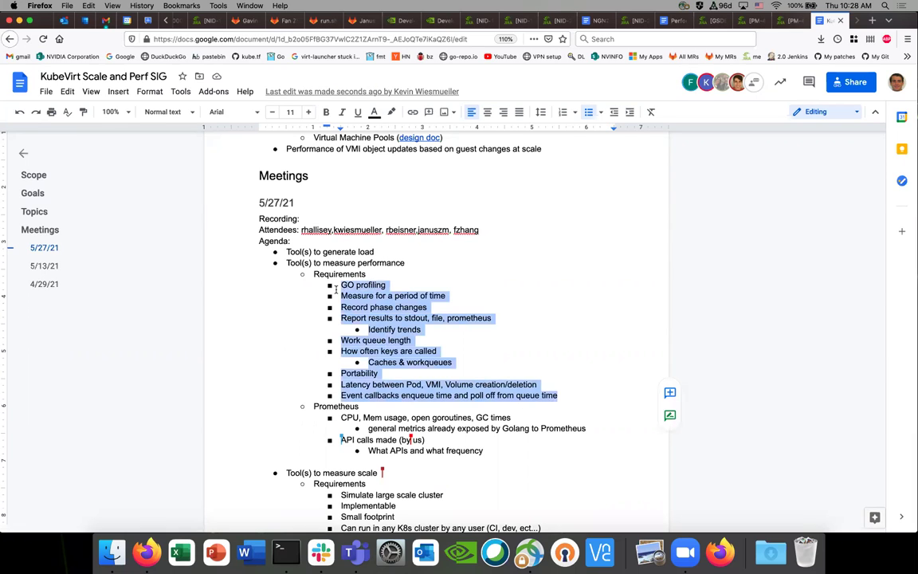
click(340, 286)
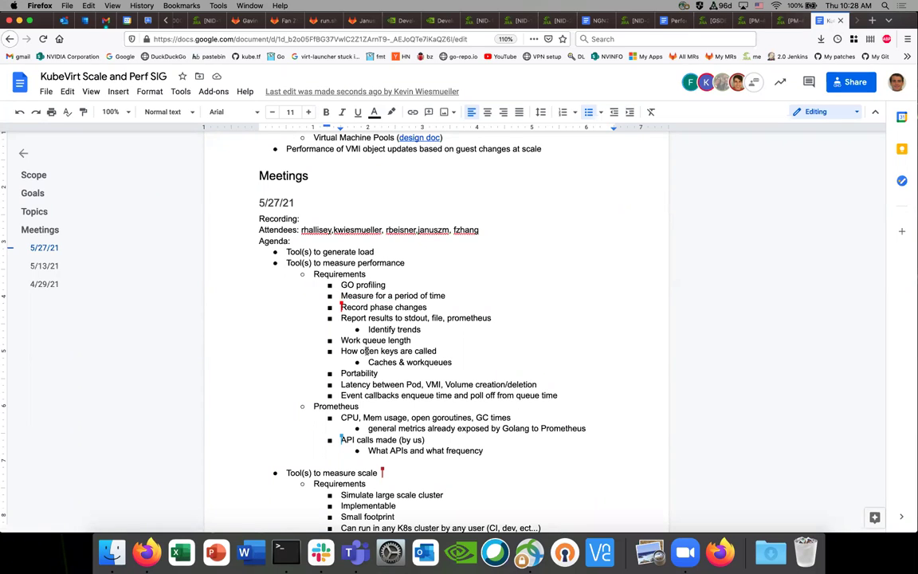
- Move the "Work queue length" bullet to directly below "GO profiling" in the performance Requirements list
click(328, 340)
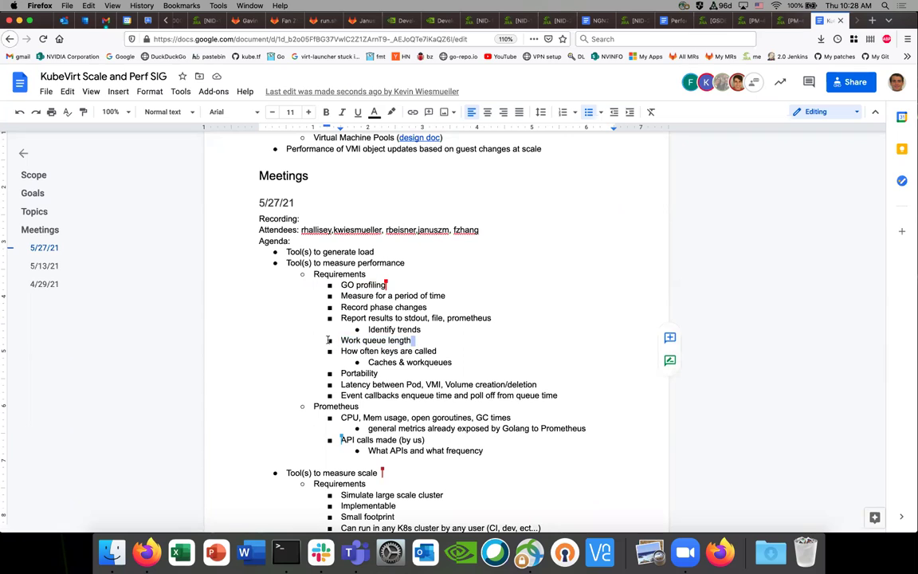
click(393, 284)
key(Return)
key(super+v)
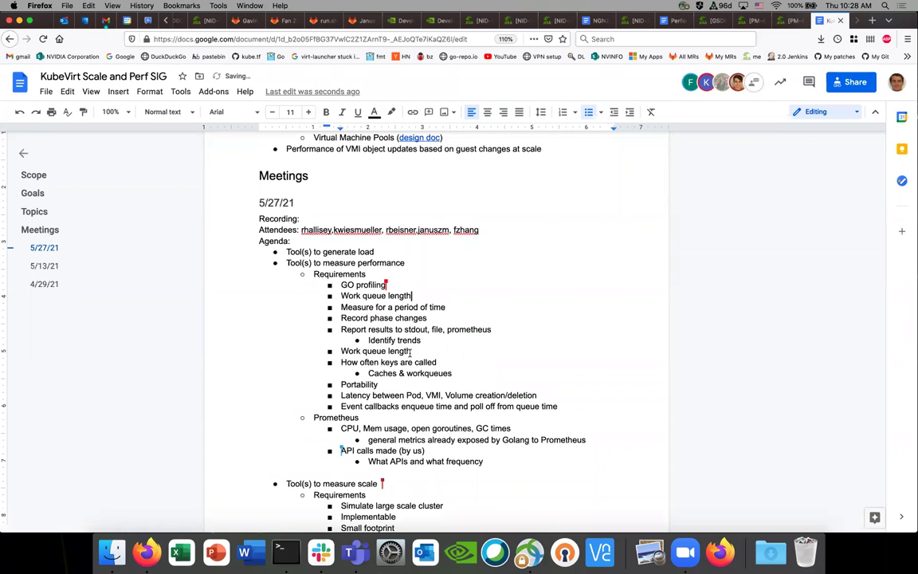
triple_click(340, 351)
key(BackSpace)
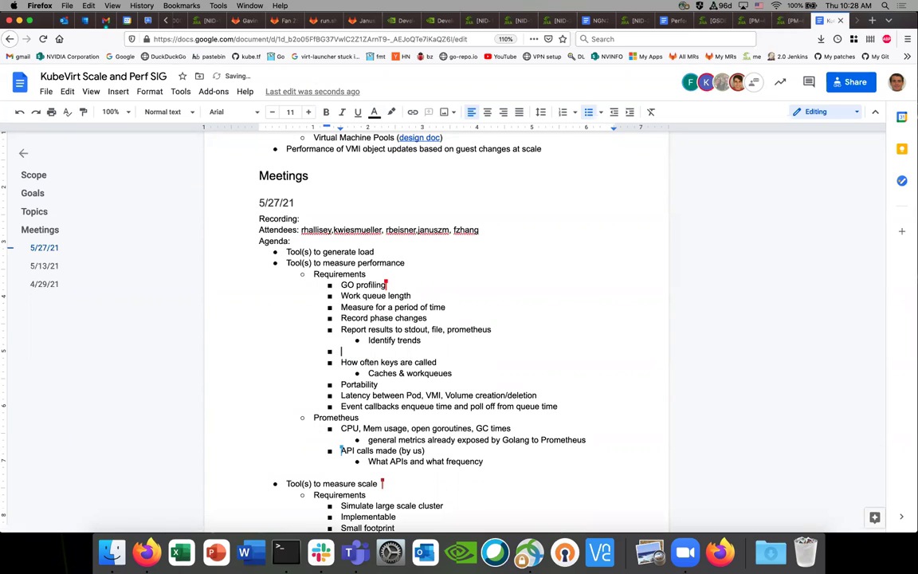
key(BackSpace)
key(BackSpace)
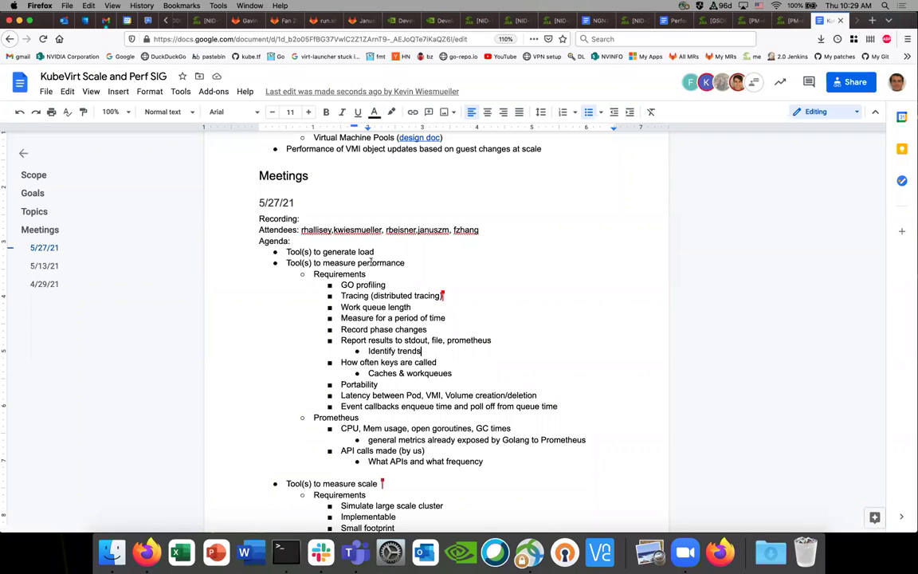
- Start a nested bullet above "Requirements" under "Tool(s) to measure performance" with the draft text "Measurments developers"
click(410, 263)
key(Return)
key(Tab)
text(T)
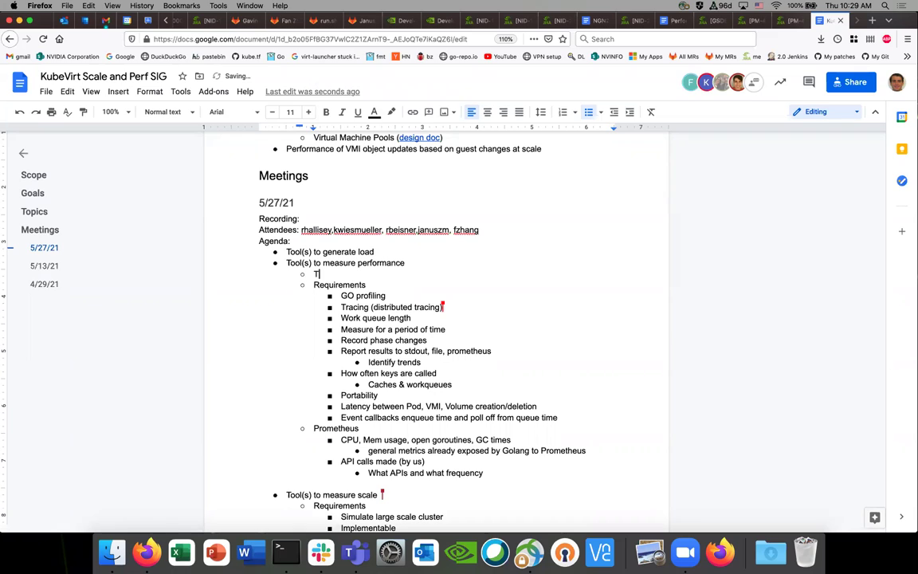
key(BackSpace)
text(C)
key(BackSpace)
text(Che)
key(BackSpace)
key(BackSpace)
key(BackSpace)
text(Measure)
key(BackSpace)
text(ments developers)
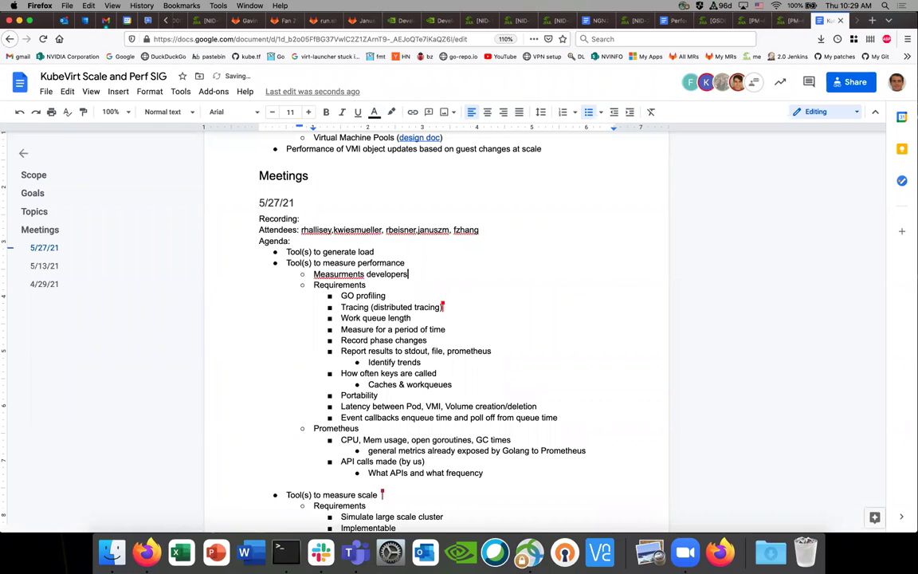
- Reword the new bullet as "Measurements anyone wants to turn on for a period of time during load to get more information", correcting the first word's spelling
key(BackSpace)
key(BackSpace)
key(BackSpace)
key(BackSpace)
key(BackSpace)
key(BackSpace)
key(BackSpace)
key(BackSpace)
key(BackSpace)
key(BackSpace)
text(anyone wants to turn on for a period of time)
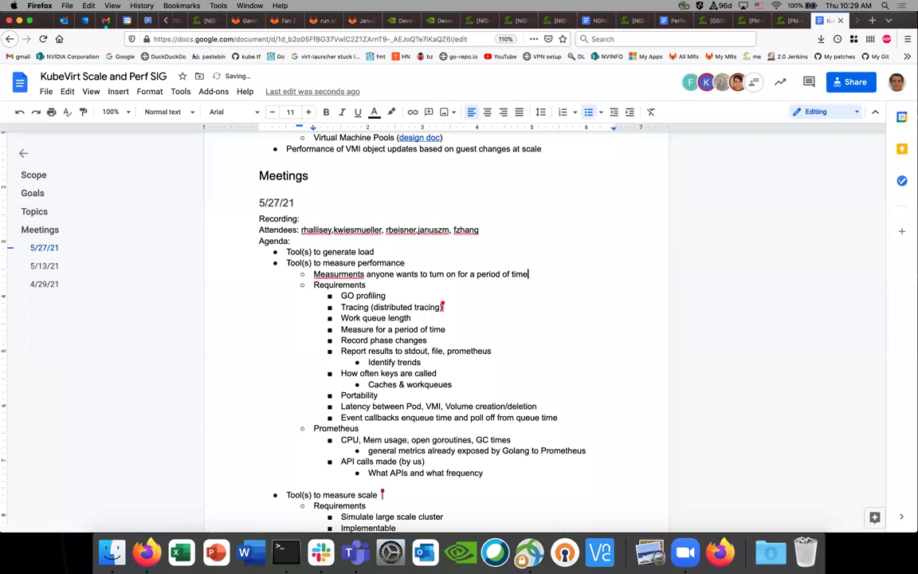
text( during load to get more )
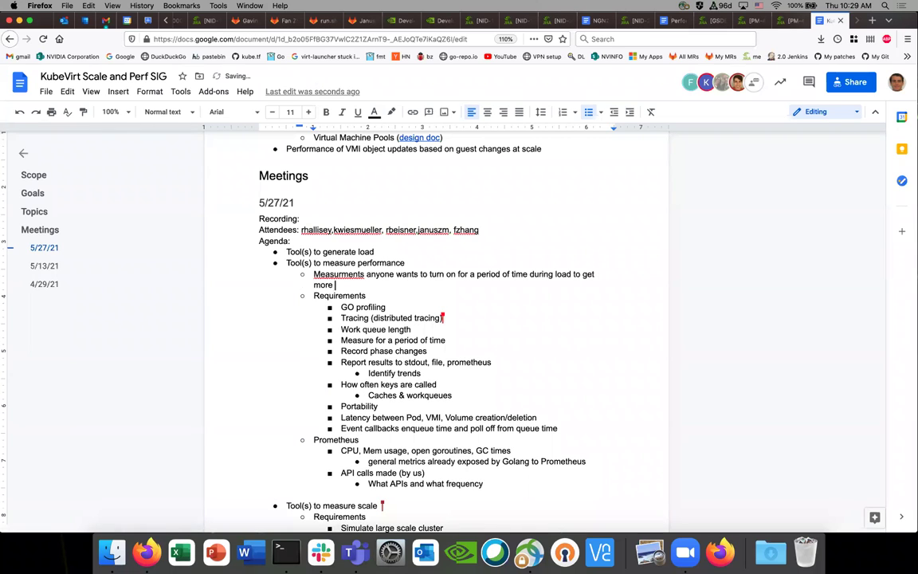
text(information)
right_click(354, 274)
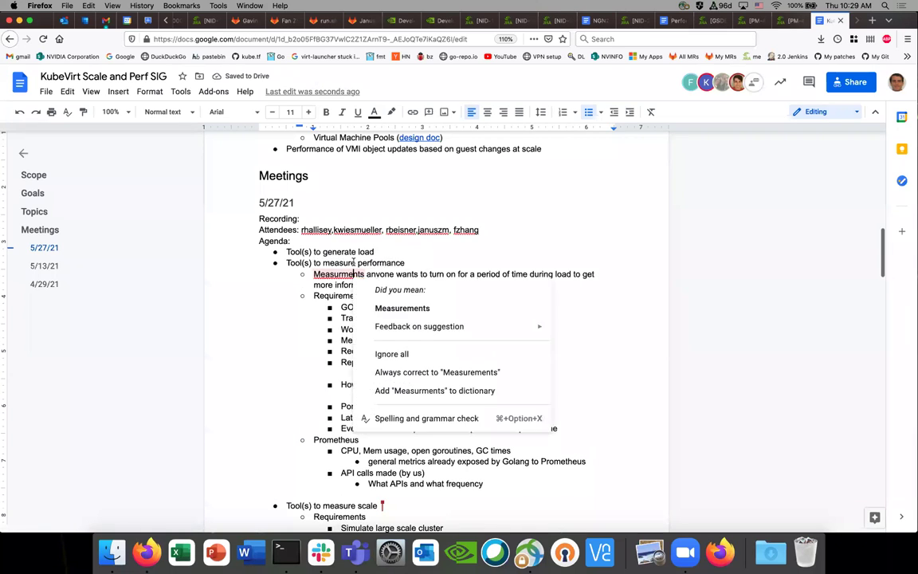
click(373, 308)
- Append ". Data can be exported into many formats e.g prometheus, file, stout, json" to the measurements description bullet
drag(313, 296, 440, 418)
drag(345, 440, 361, 443)
click(361, 442)
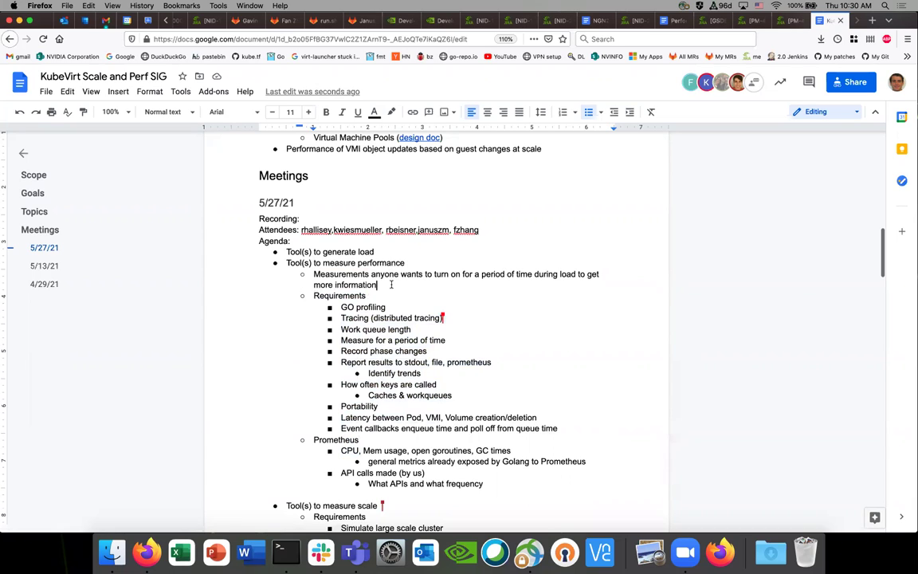
text(.  Export all the dat)
key(BackSpace)
key(BackSpace)
key(BackSpace)
key(BackSpace)
key(BackSpace)
key(BackSpace)
key(BackSpace)
key(BackSpace)
key(BackSpace)
key(BackSpace)
key(BackSpace)
key(BackSpace)
key(BackSpace)
key(BackSpace)
key(BackSpace)
key(BackSpace)
key(BackSpace)
key(BackSpace)
text(Data can be exported int)
text(o many format)
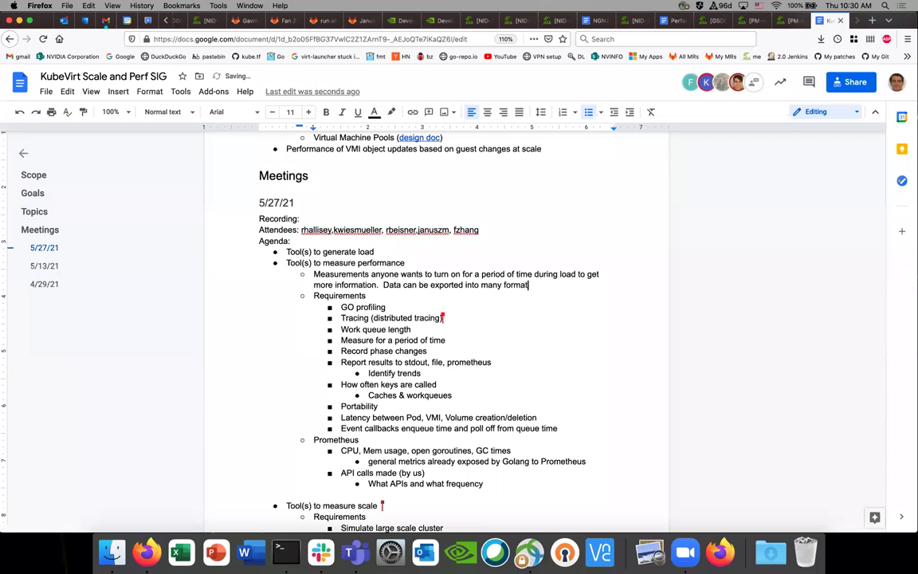
text(s e.g prometheus, file, stout,)
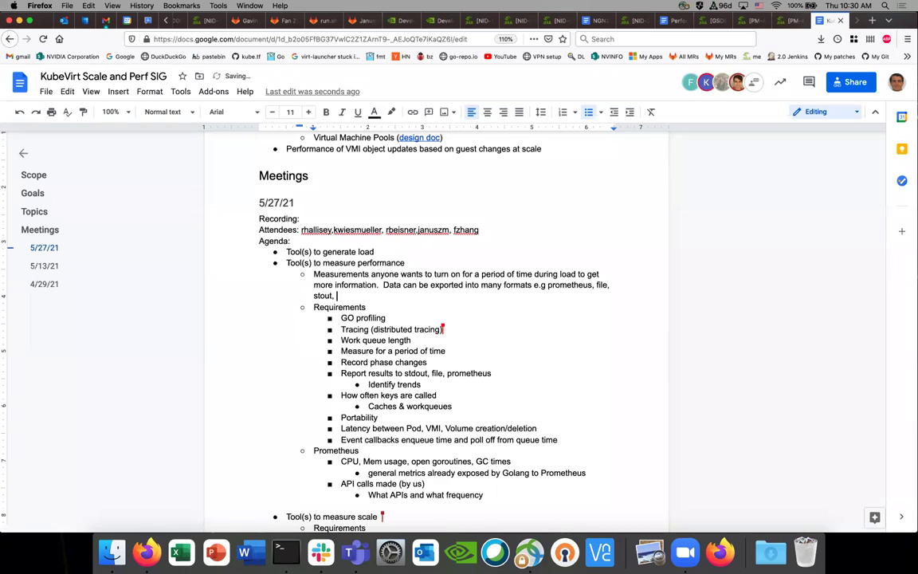
text( json)
click(439, 303)
click(380, 329)
click(370, 296)
- Add a "Subresource - enable performance" bullet below the Prometheus group and remove the empty line before "Tool(s) to measure scale"
click(492, 496)
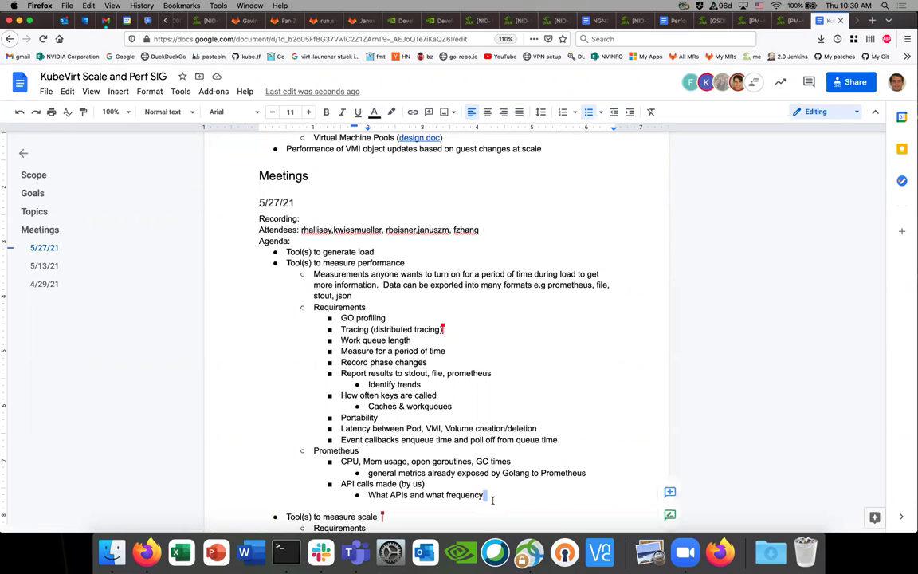
key(Return)
key(shift+Tab)
key(shift+Tab)
text(Subresource)
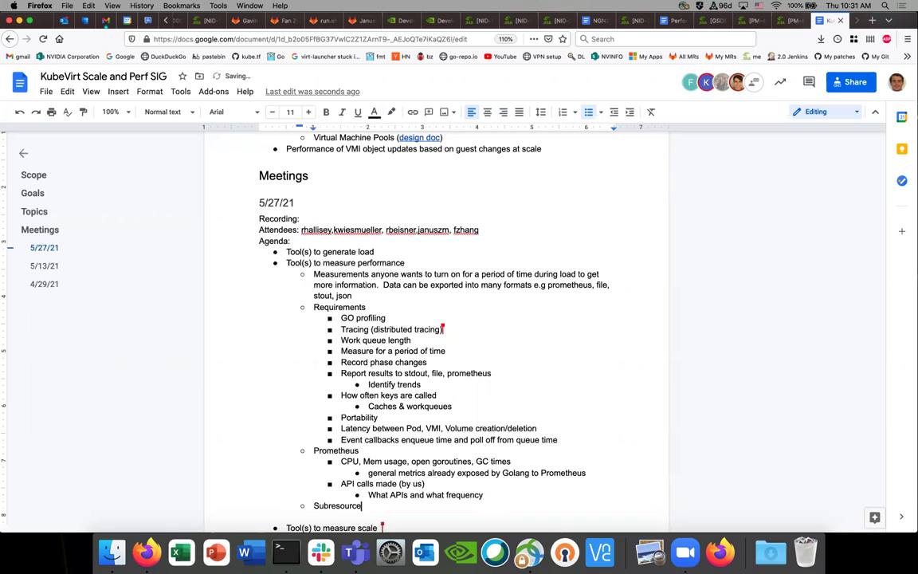
text( - enable)
scroll(471, 401, down, 1)
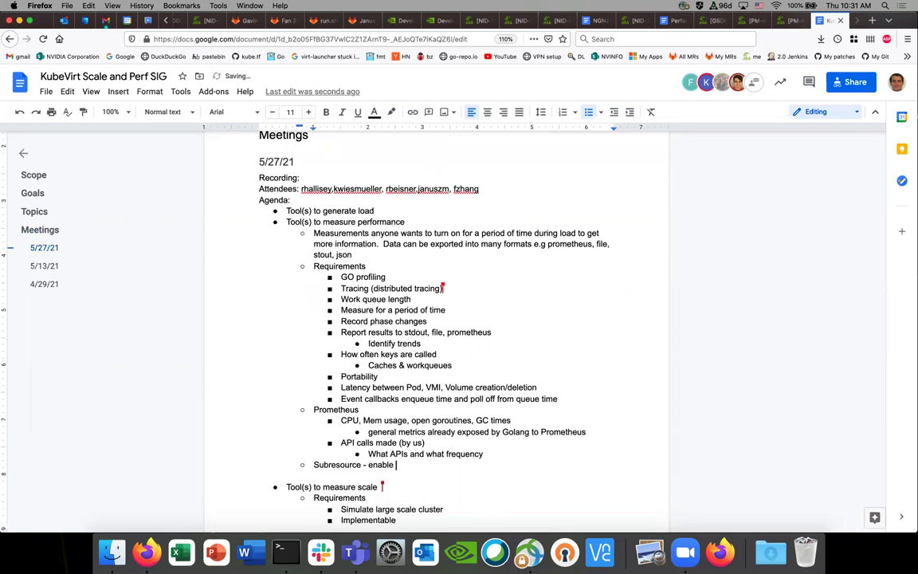
text(performance)
key(Down)
key(BackSpace)
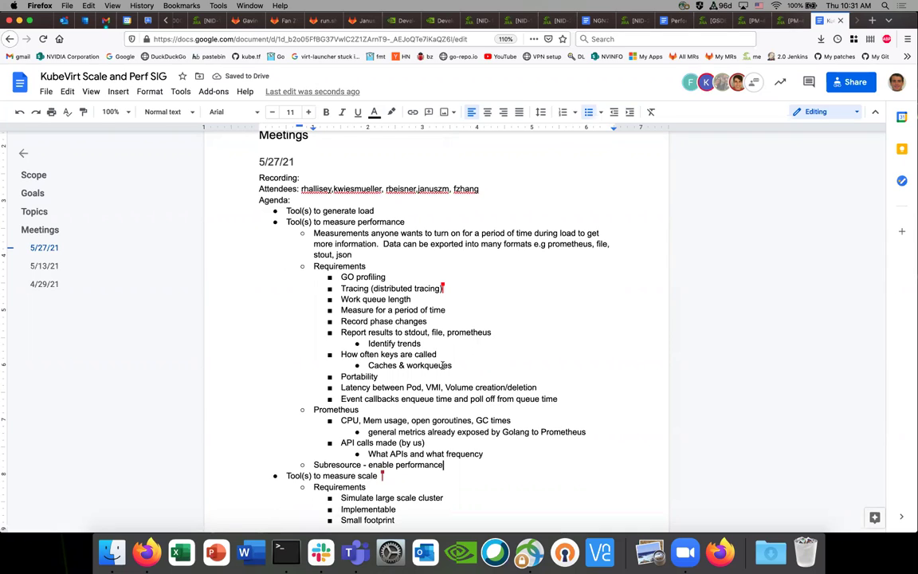
click(378, 264)
click(445, 466)
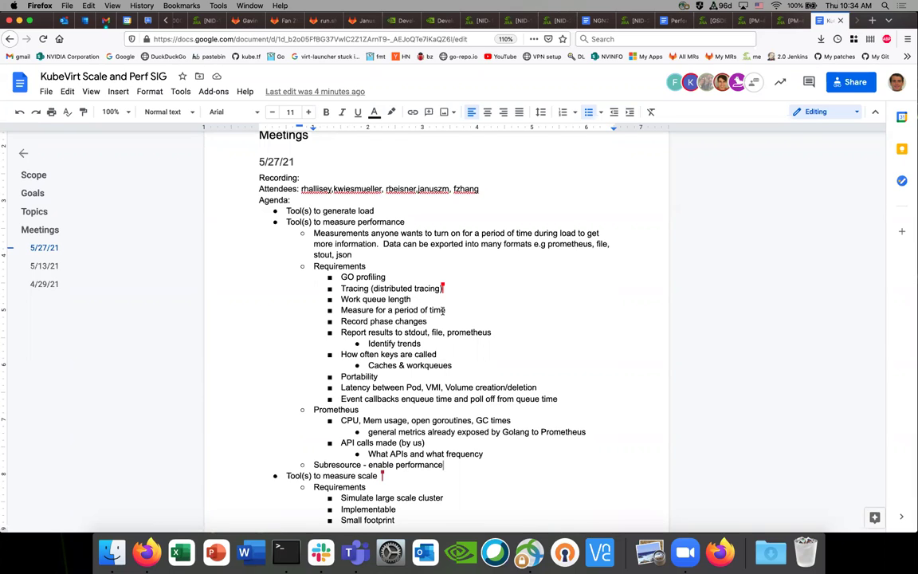
click(434, 320)
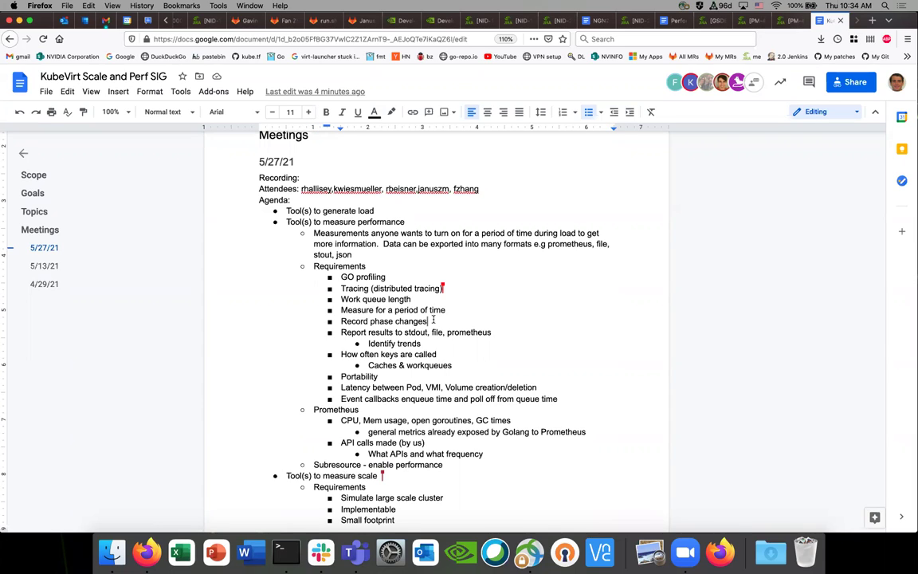
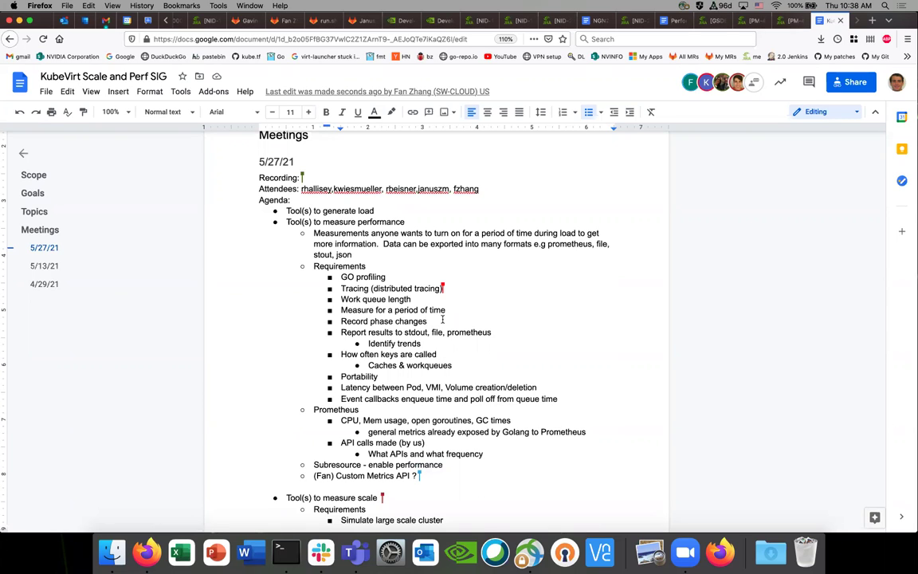
- Review the data export sentence in the measurements description, highlighting "prometheus", the other formats and the whole sentence
click(442, 320)
click(567, 244)
click(548, 244)
drag(548, 244, 592, 244)
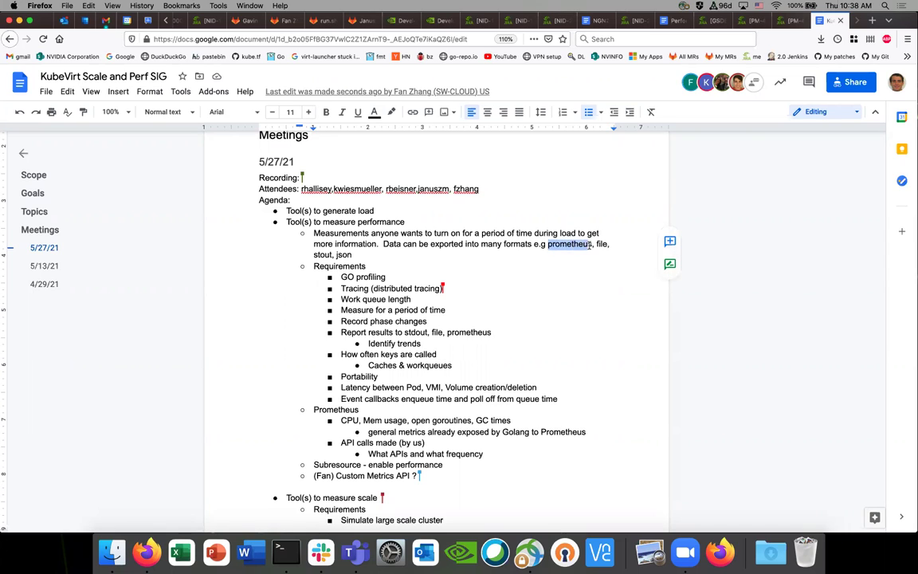
drag(547, 244, 586, 247)
click(536, 244)
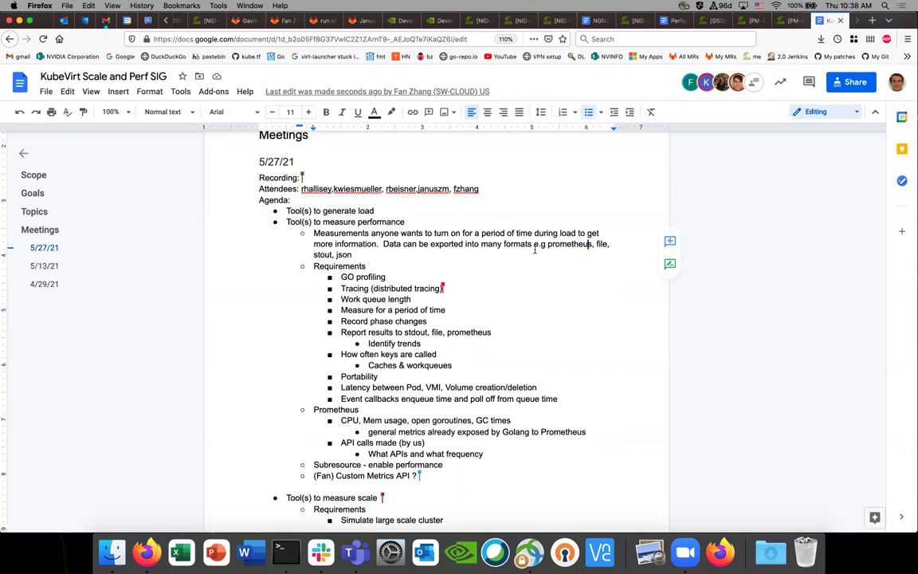
mouse_move(374, 252)
mouse_down()
mouse_move(383, 244)
mouse_move(356, 254)
mouse_up()
drag(539, 244, 600, 245)
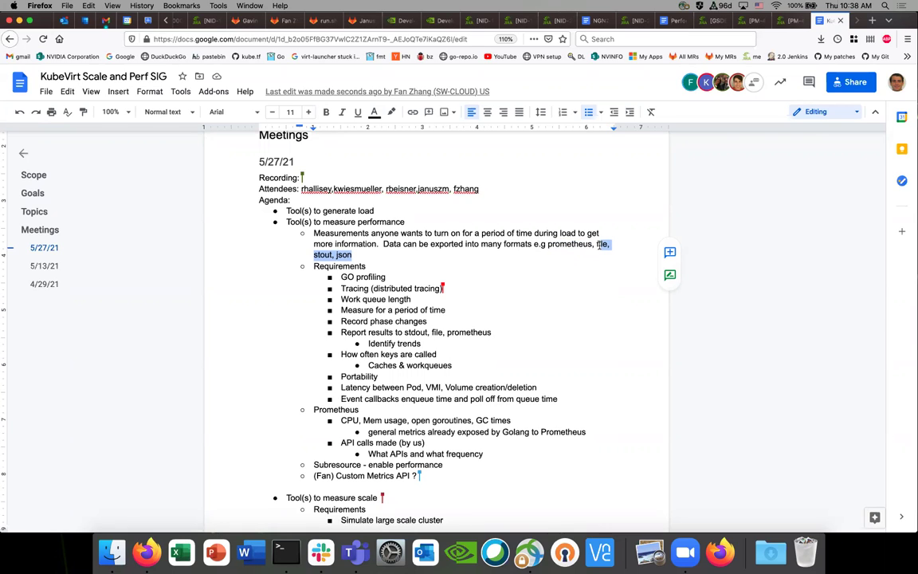
click(548, 245)
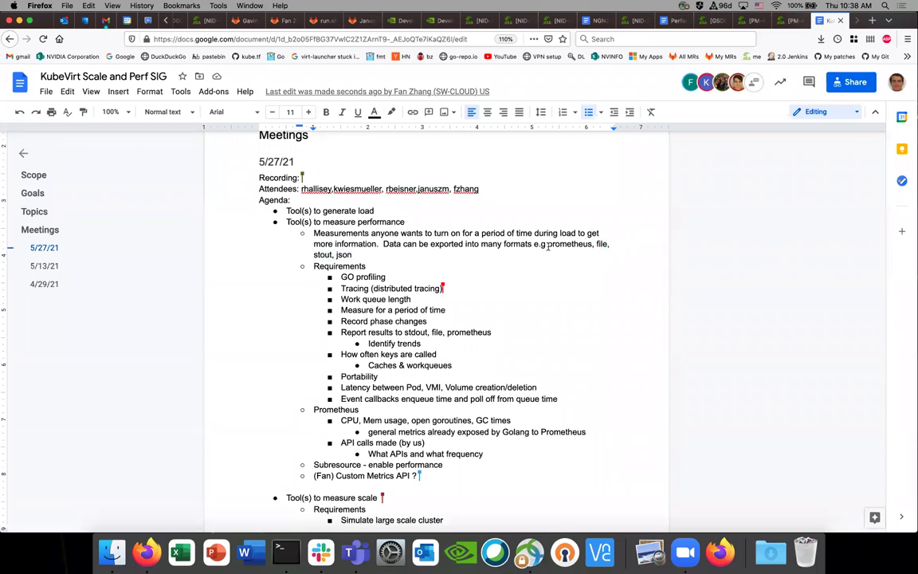
drag(549, 246, 591, 249)
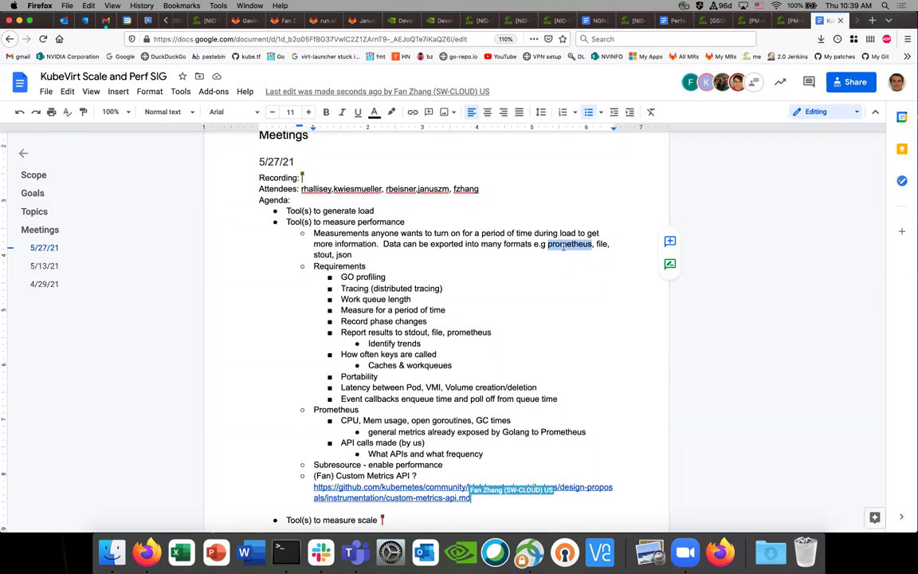
mouse_move(591, 249)
mouse_down()
mouse_move(602, 247)
mouse_move(595, 250)
mouse_up()
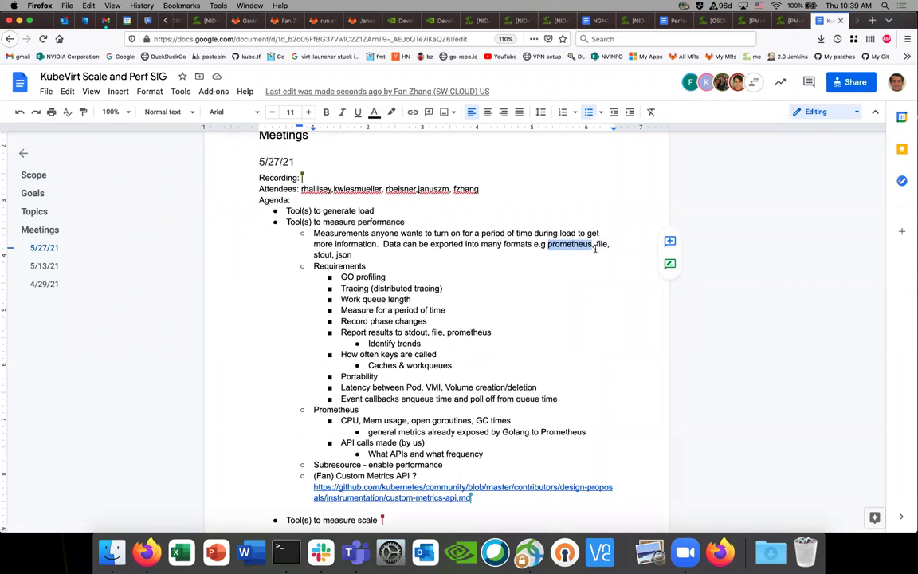
click(551, 256)
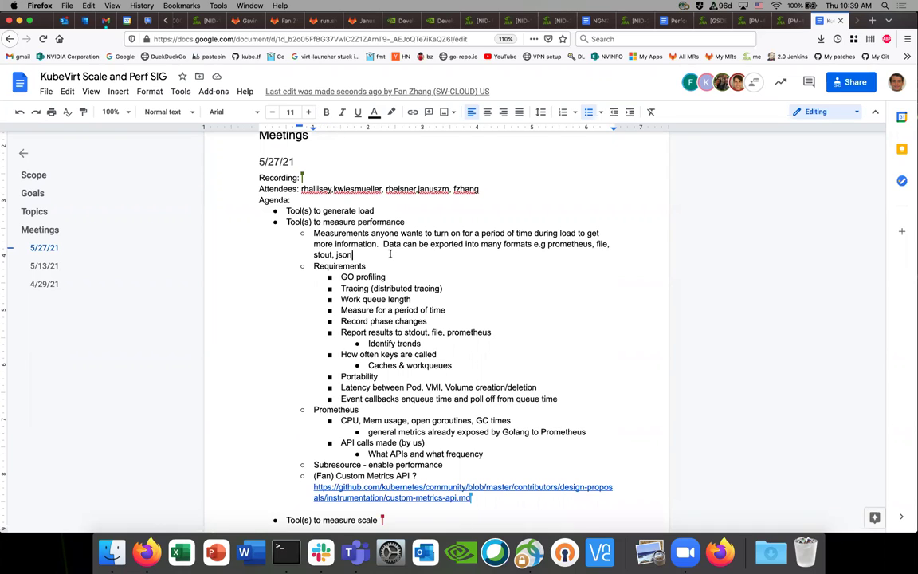
drag(390, 255, 383, 247)
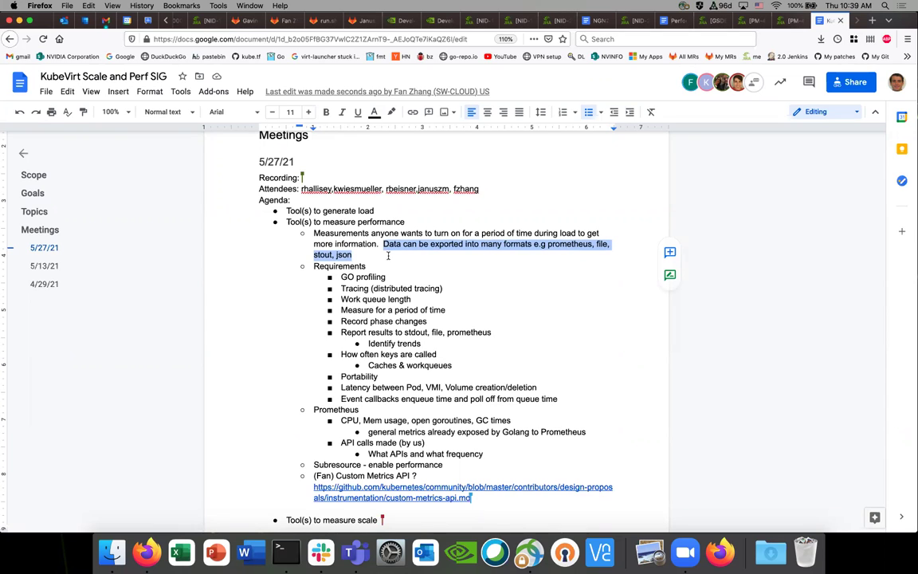
click(389, 254)
drag(388, 254, 384, 246)
click(384, 249)
scroll(367, 251, down, 1)
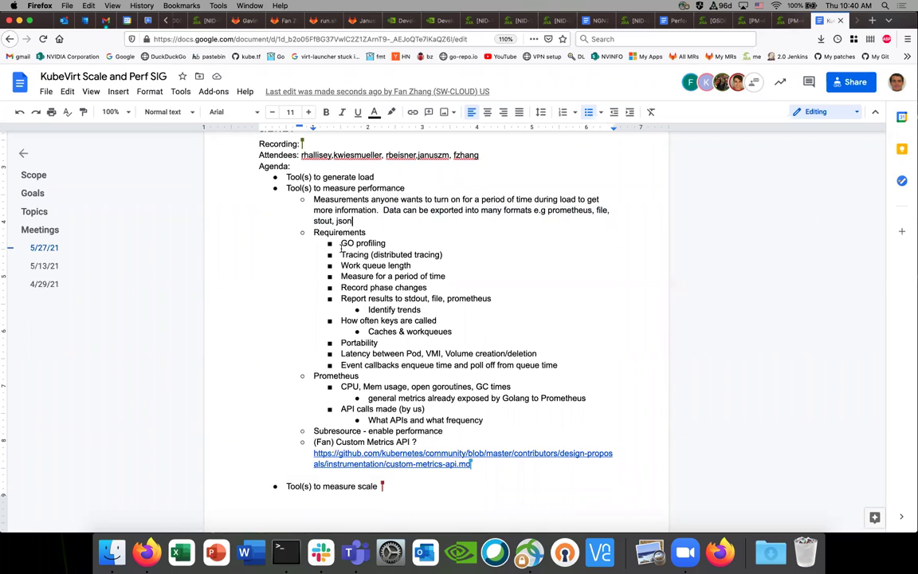
- Rename the "Prometheus" group bullet to "Currently in Prometheus"
click(390, 244)
click(350, 220)
click(286, 378)
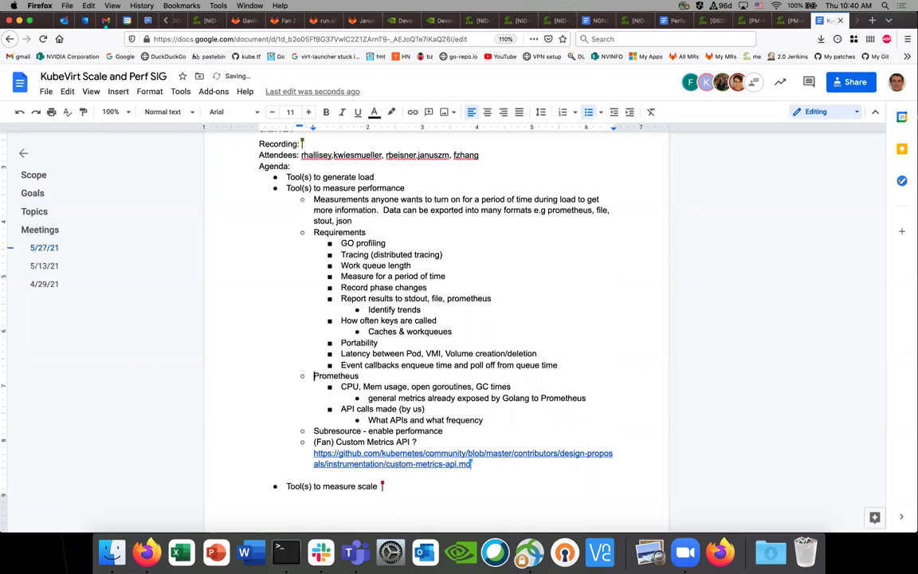
text(Currently in)
- Insert a "Metrics" bullet after "Tracing (distributed tracing)", outdented to the same level as "Requirements"
click(447, 255)
key(Return)
key(shift+Tab)
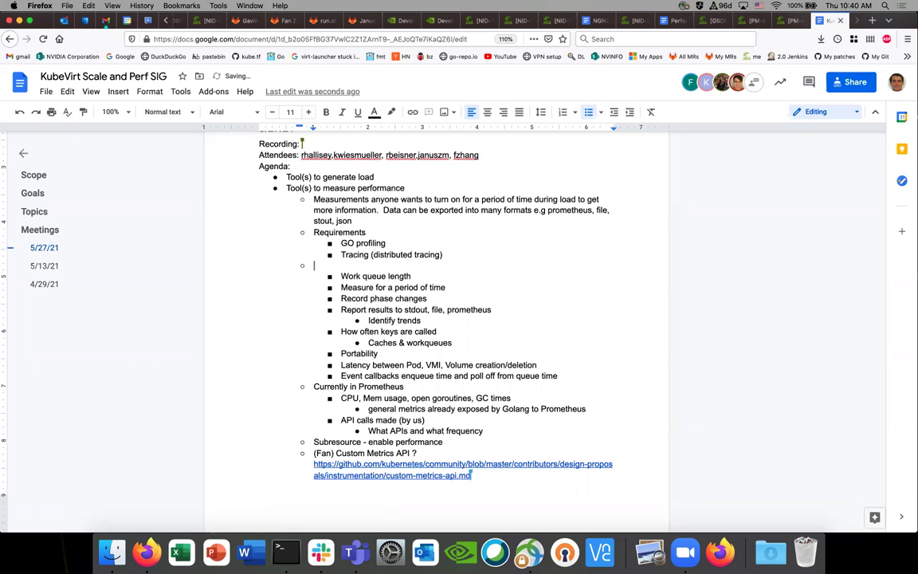
text(Metrics)
click(464, 253)
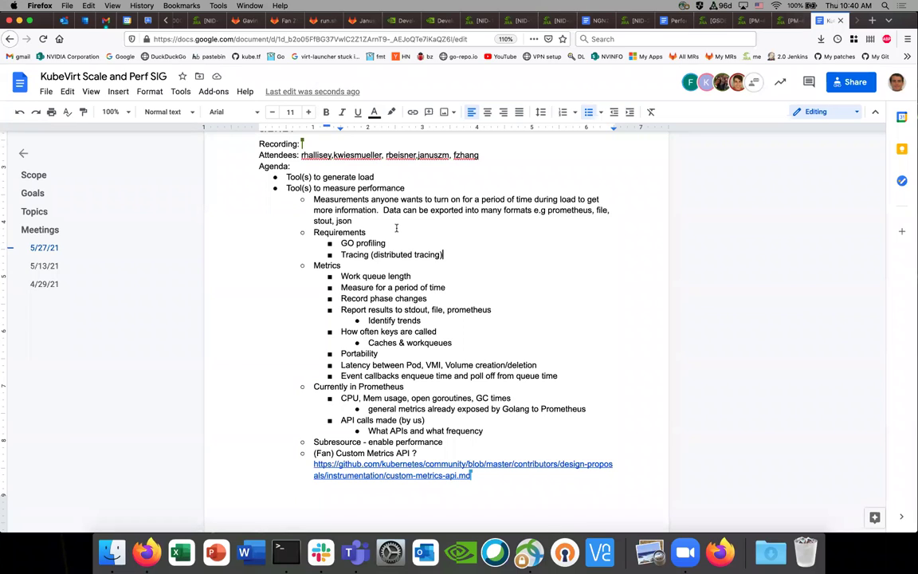
- Move the "Portability" bullet out of the Metrics list to the end of the Requirements list, leaving no empty line behind
double_click(369, 354)
key(ctrl+c)
key(BackSpace)
key(BackSpace)
key(BackSpace)
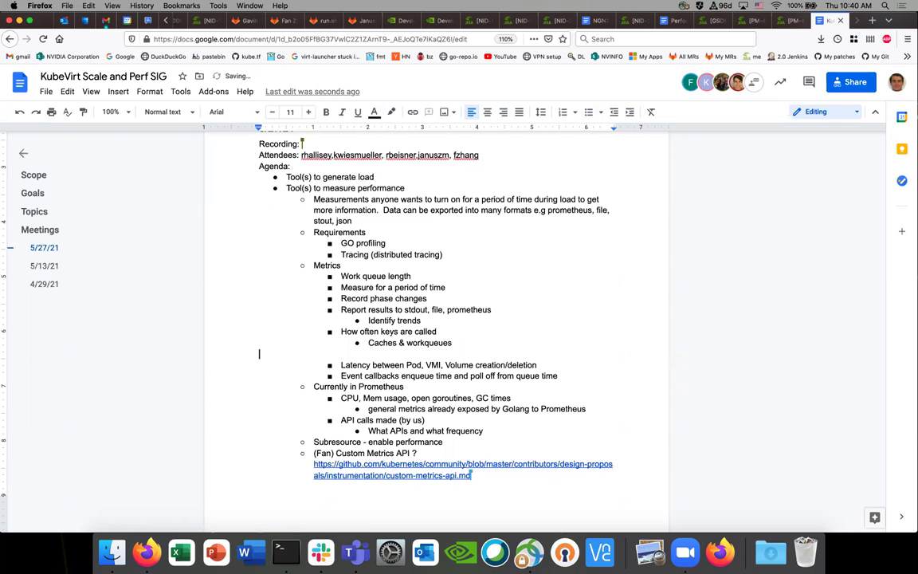
click(445, 255)
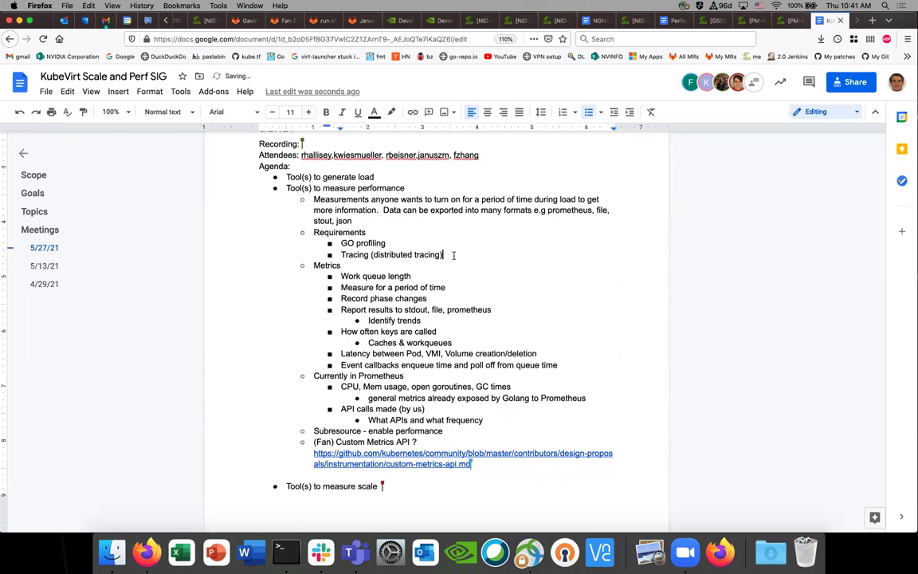
key(Return)
key(ctrl+v)
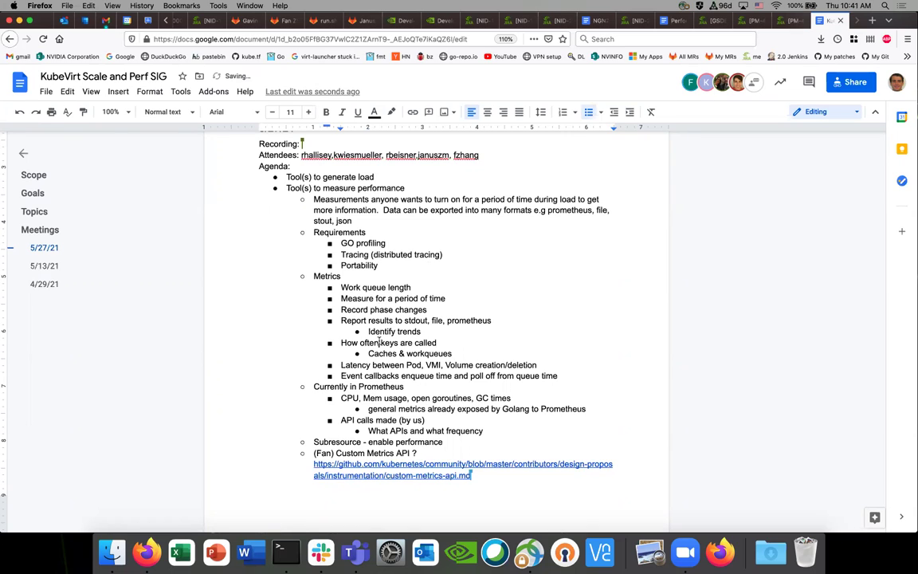
click(539, 375)
click(384, 265)
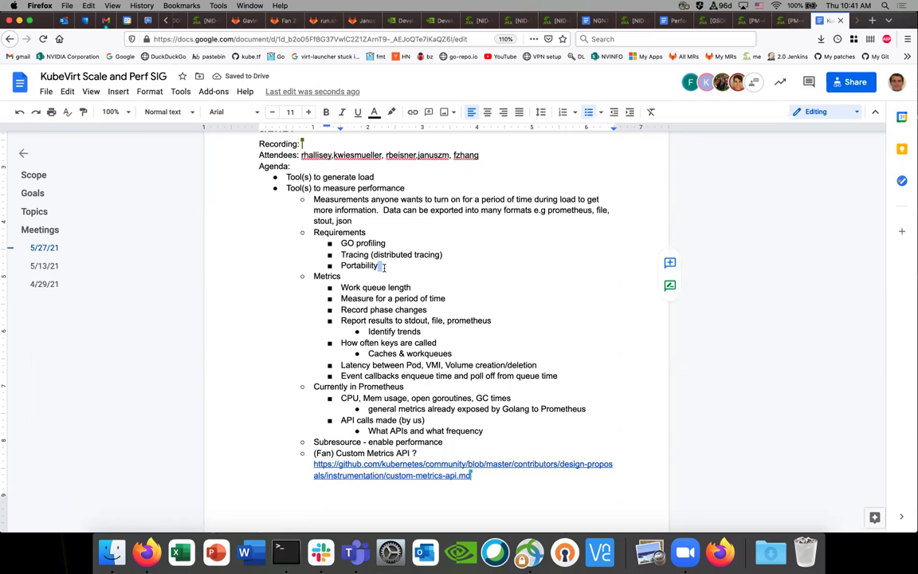
- Look over the regrouped 5/27/21 notes, from the performance tool section down to the scale tool requirements and back
click(308, 220)
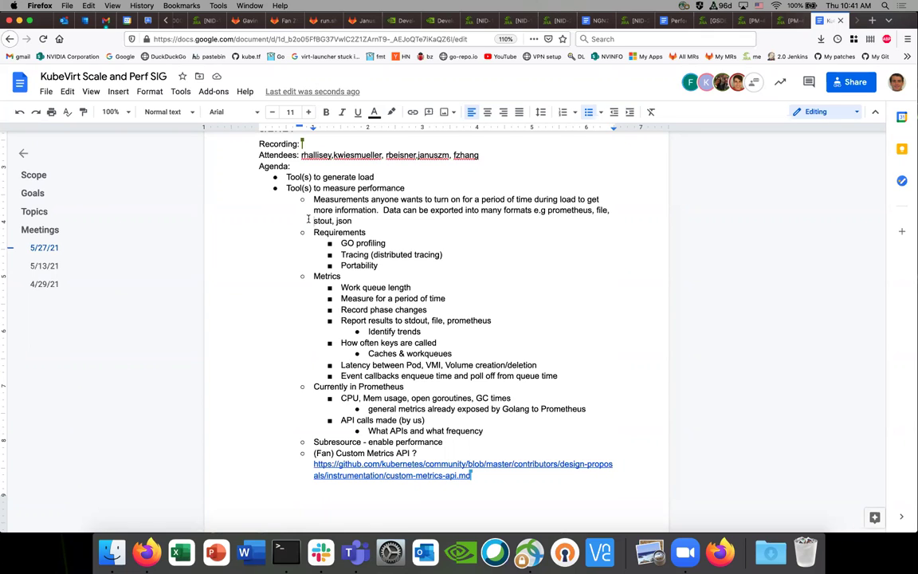
scroll(311, 239, down, 1)
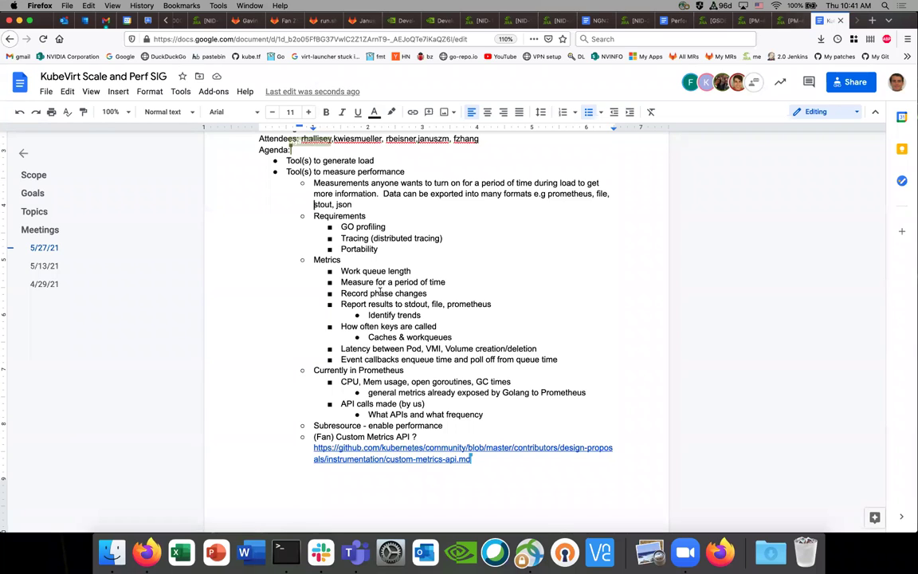
scroll(380, 291, up, 1)
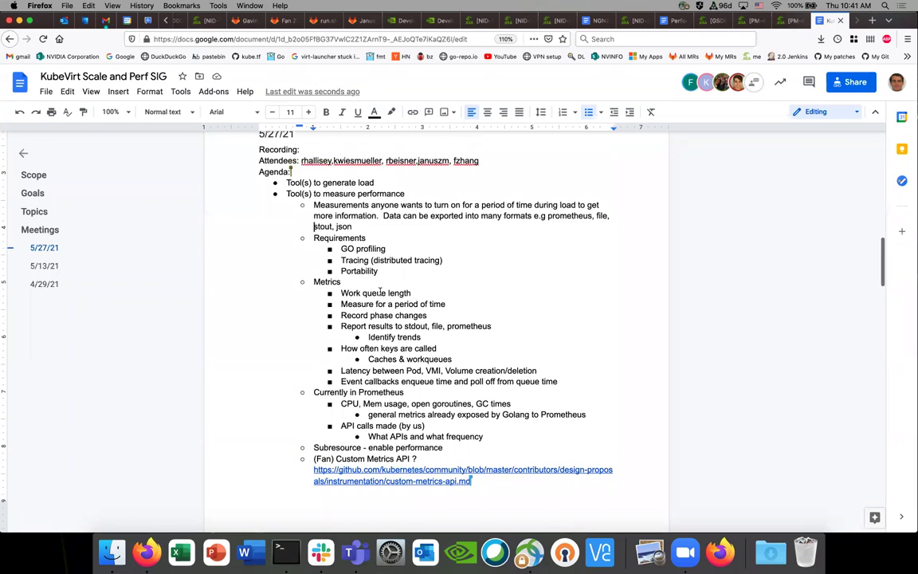
scroll(380, 291, down, 1)
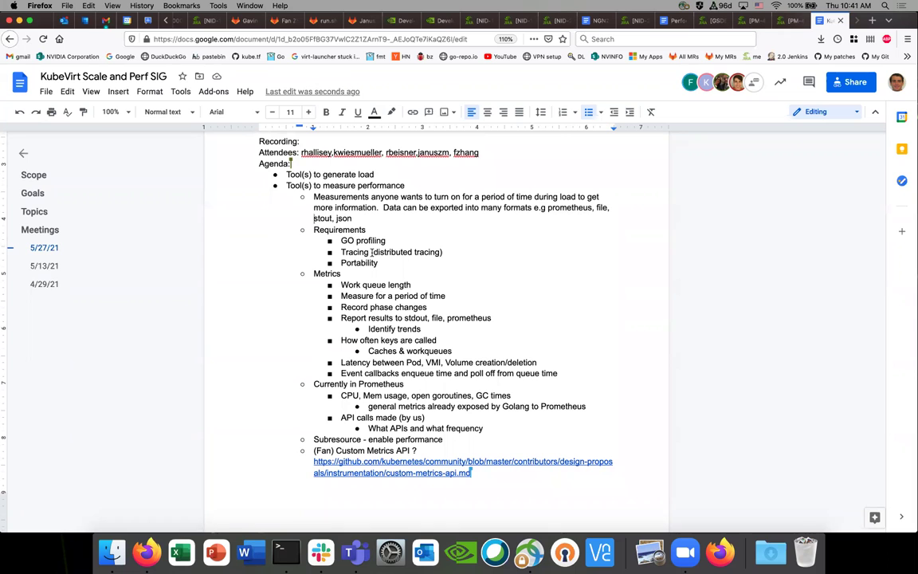
scroll(319, 363, down, 1)
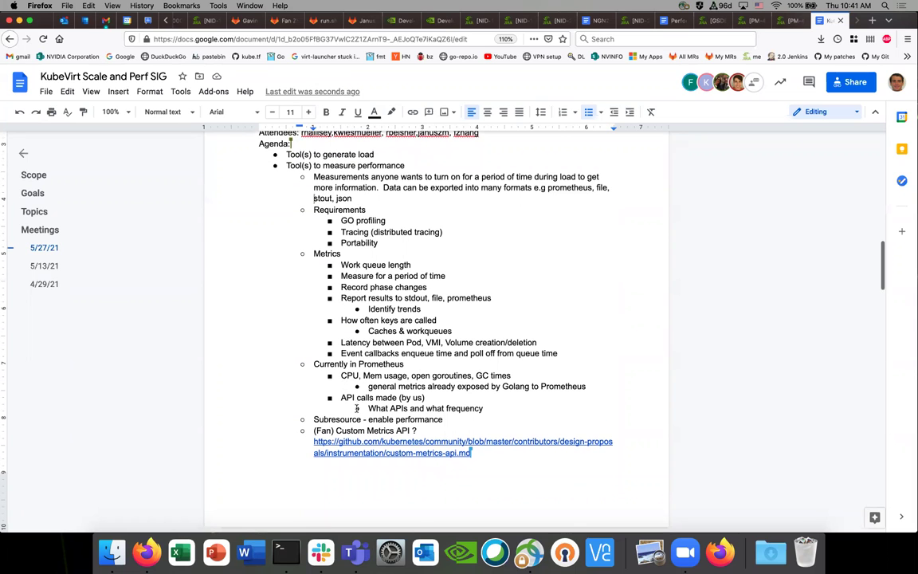
scroll(357, 408, down, 5)
scroll(356, 408, up, 4)
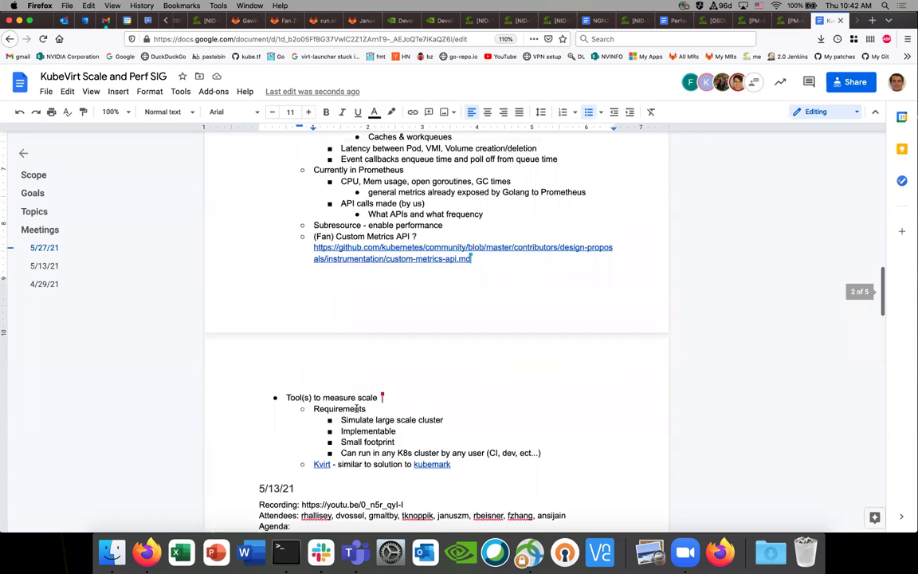
scroll(357, 408, up, 3)
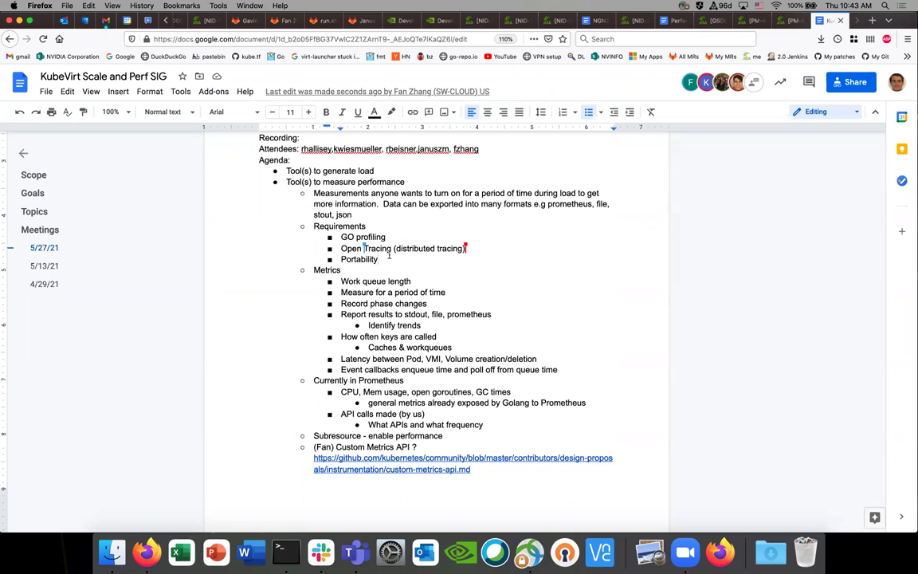
- Review the performance tool notes by highlighting the Requirements items, the Metrics and Prometheus groups, and the Subresource bullet
scroll(390, 251, up, 1)
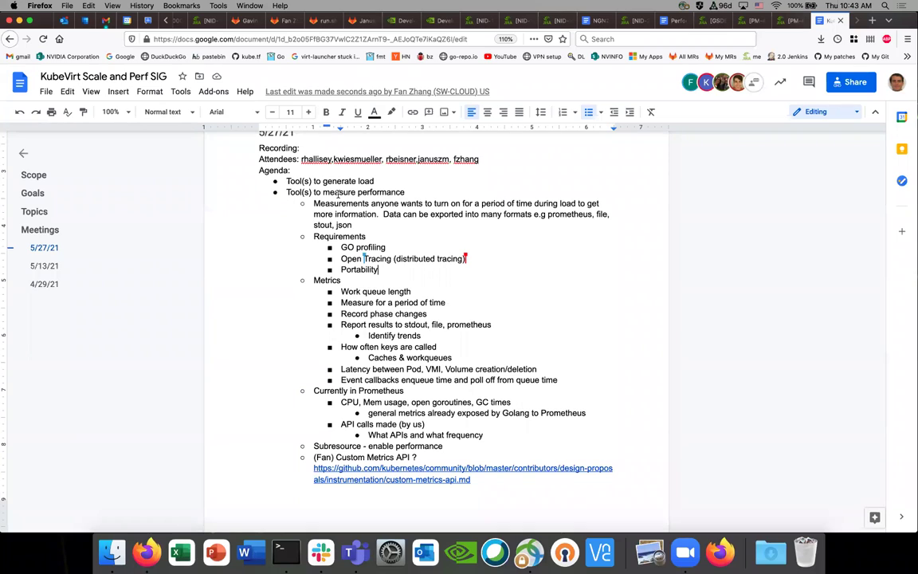
click(316, 236)
drag(380, 269, 330, 248)
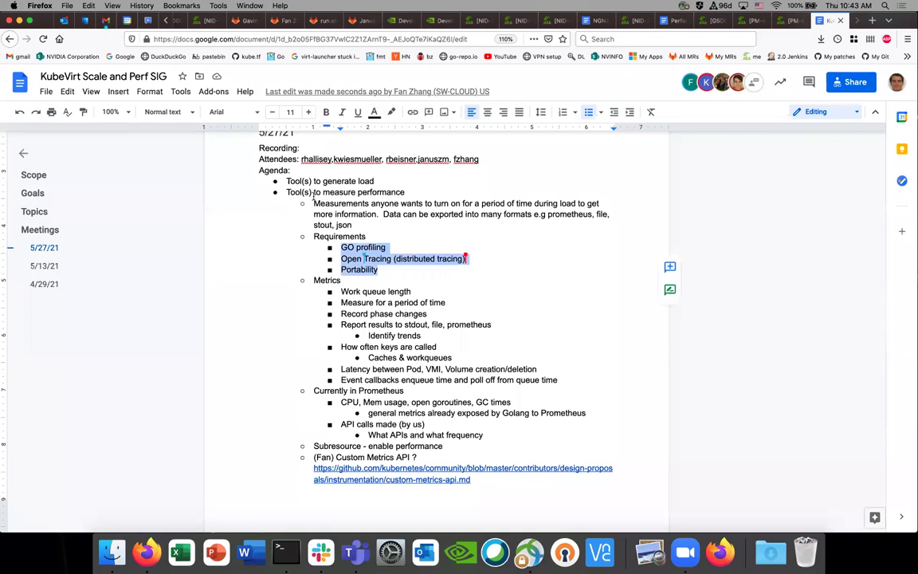
click(314, 279)
drag(313, 280, 487, 438)
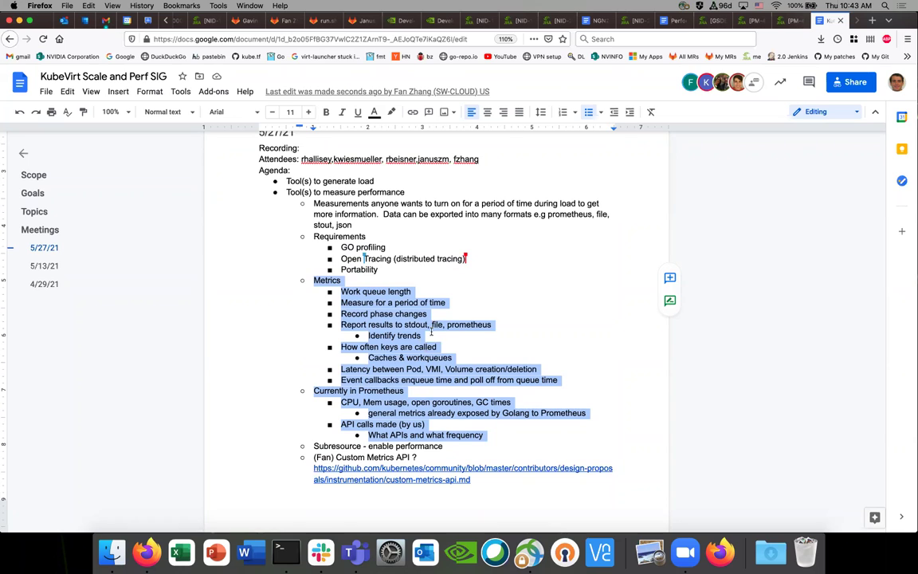
click(594, 380)
shift+click(371, 338)
drag(371, 338, 328, 293)
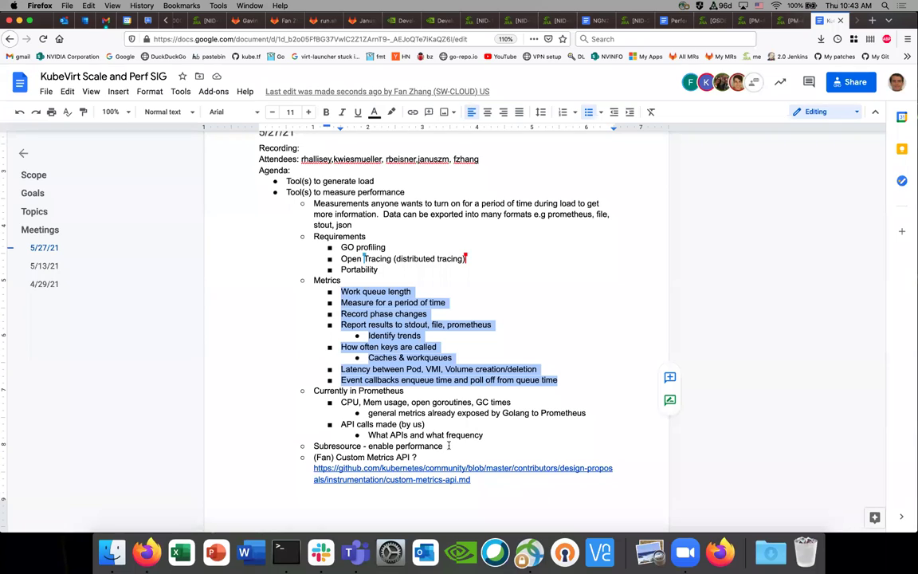
drag(444, 446, 313, 445)
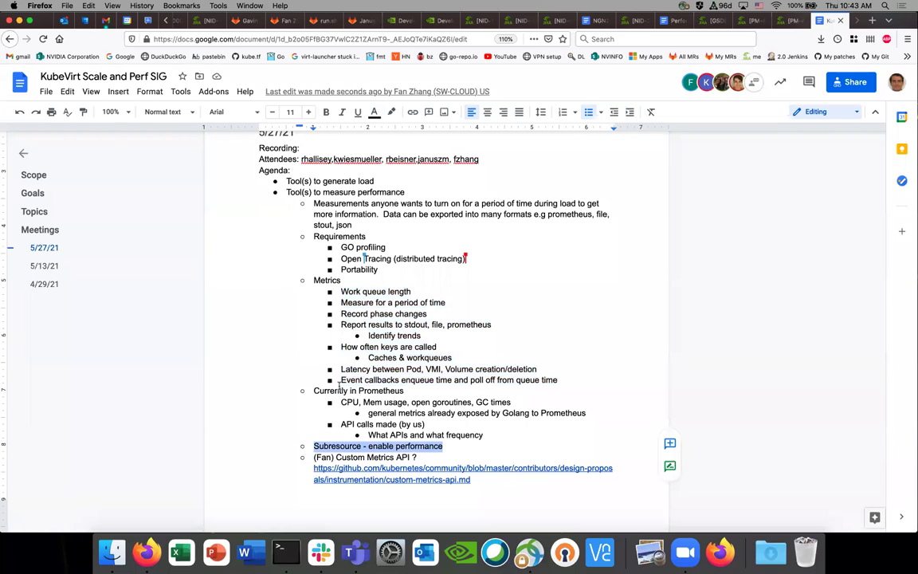
drag(338, 292, 431, 426)
drag(558, 381, 344, 292)
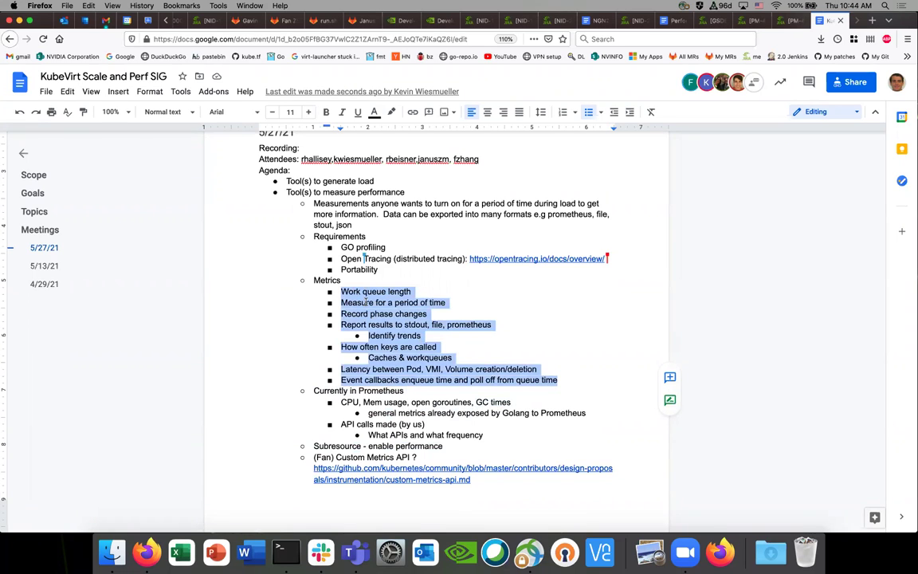
- Delete the "Subresource - enable performance" bullet above the Custom Metrics API question
click(432, 457)
triple_click(433, 457)
key(BackSpace)
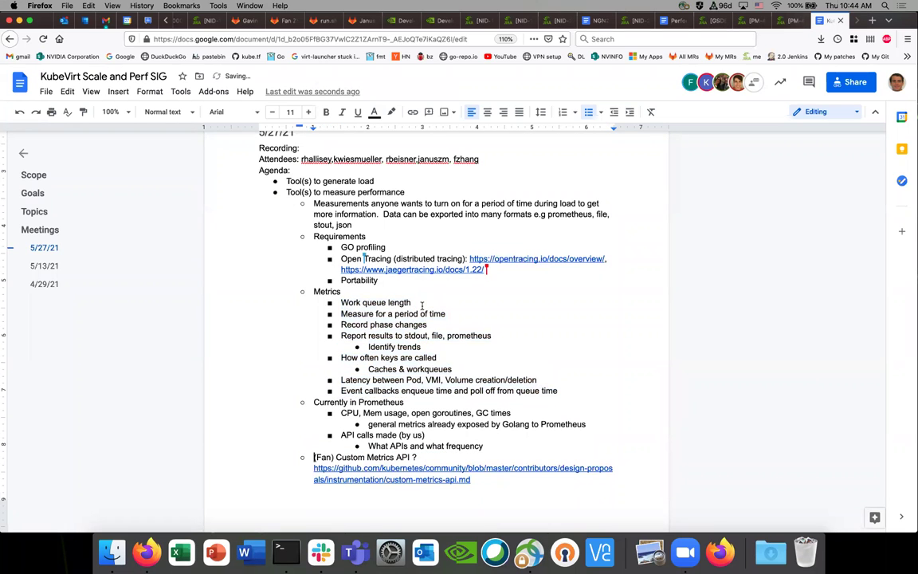
click(381, 293)
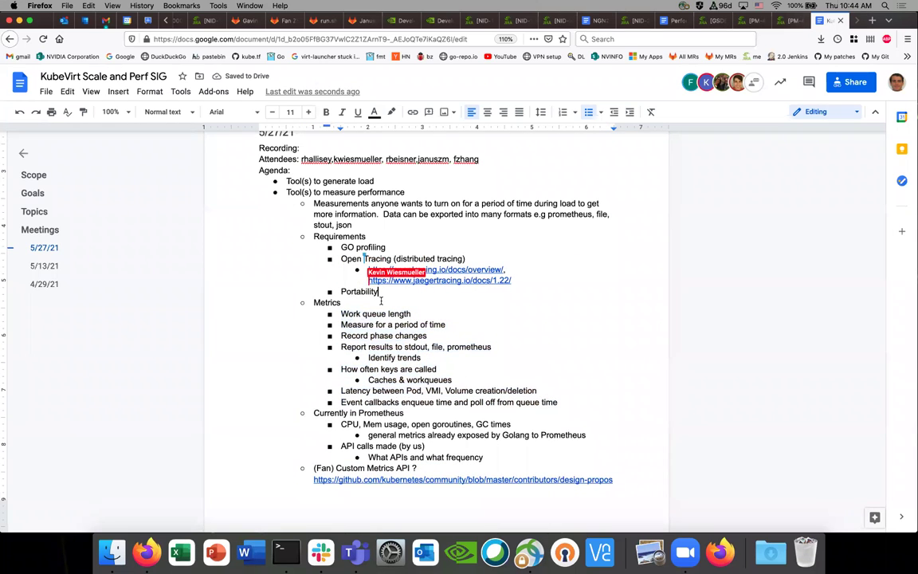
- Open the GitHub link under the "Custom Metrics API ?" bullet in a new browser tab and switch to it
scroll(380, 286, down, 3)
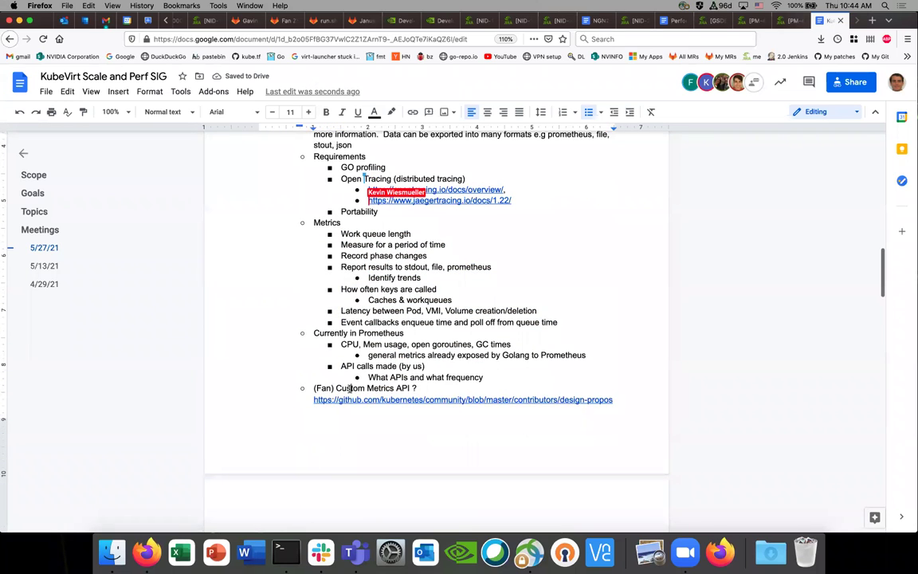
scroll(351, 326, down, 2)
click(336, 329)
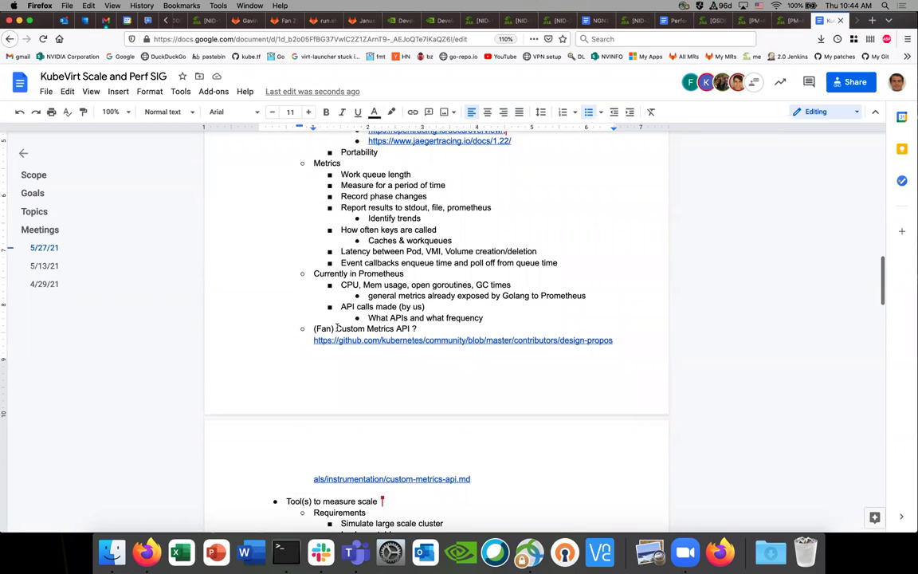
click(387, 340)
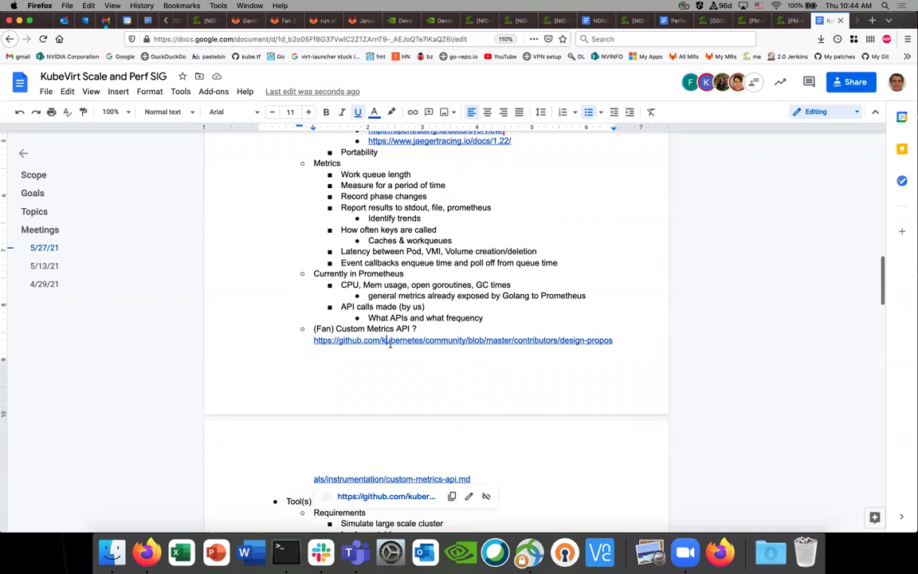
right_click(386, 496)
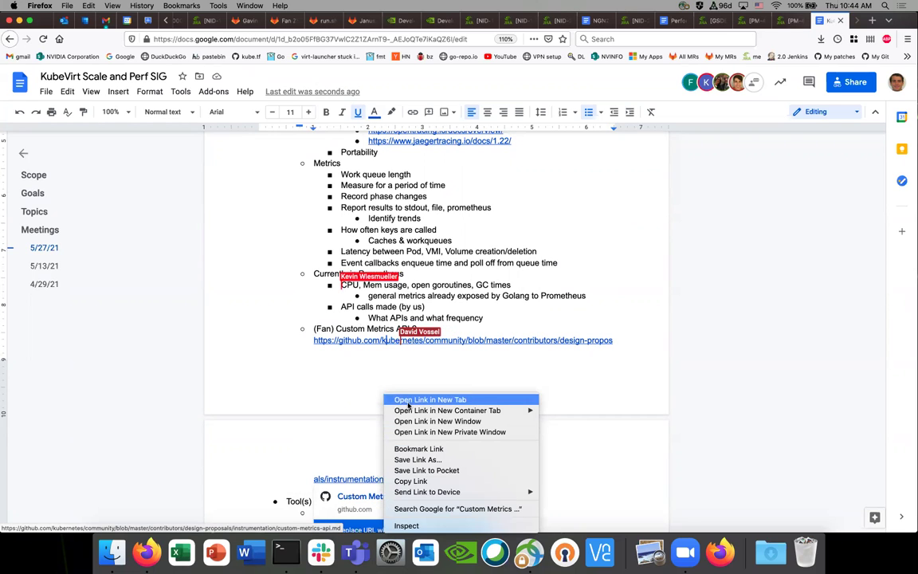
click(430, 400)
click(830, 22)
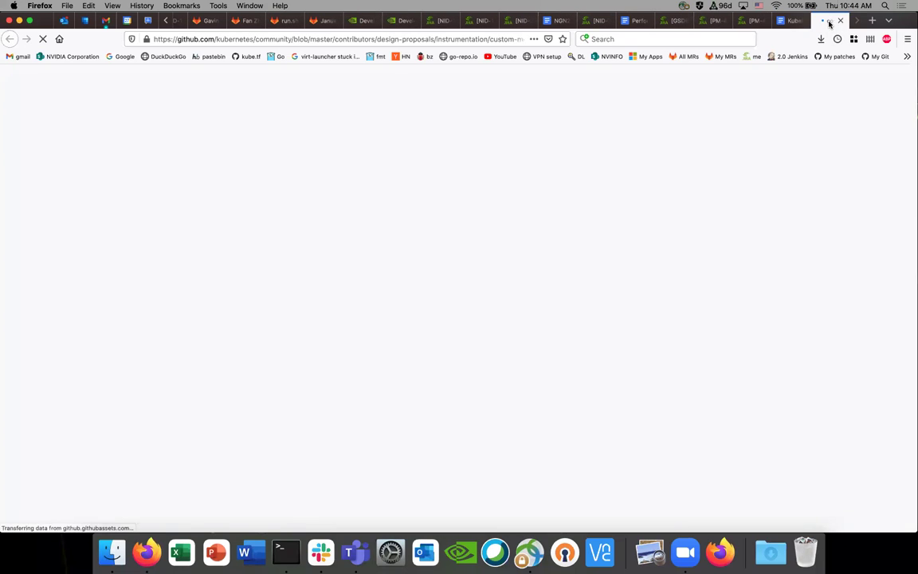
- Read the Custom Metrics API proposal, from the introduction and API paths to the API objects definitions
scroll(562, 265, down, 2)
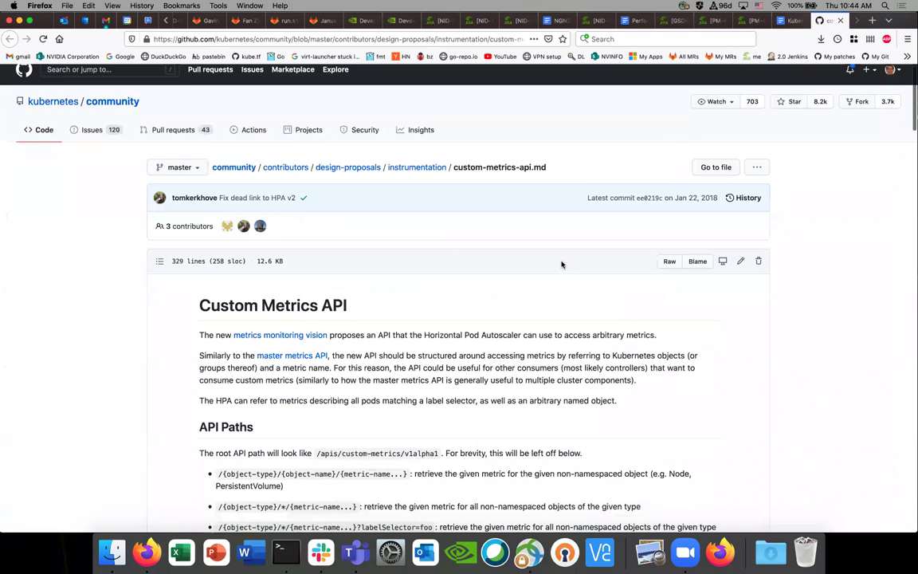
scroll(562, 264, down, 1)
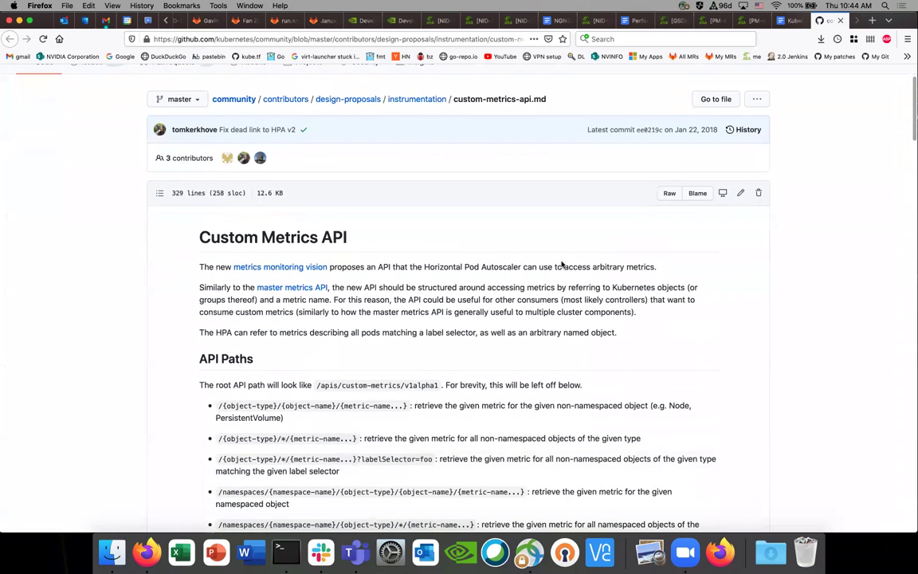
scroll(561, 264, down, 3)
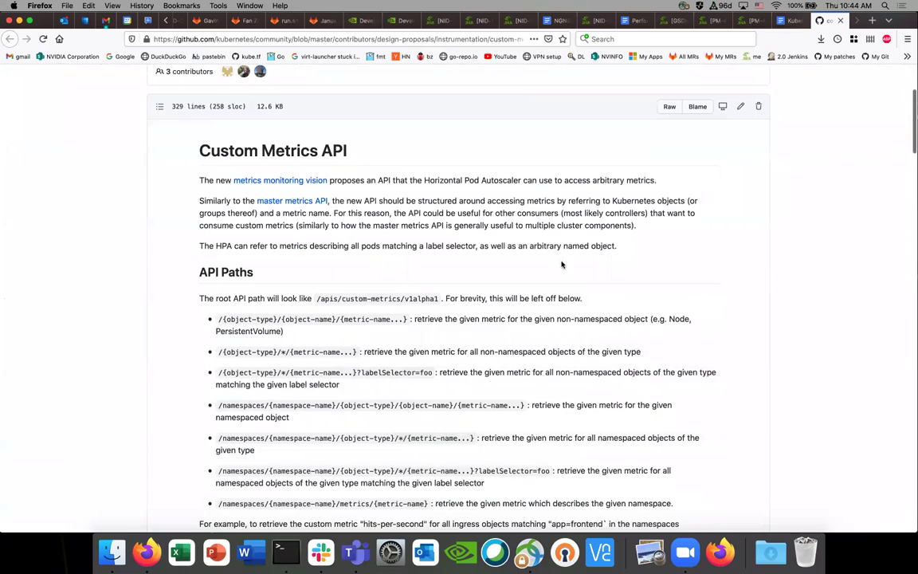
scroll(561, 264, down, 5)
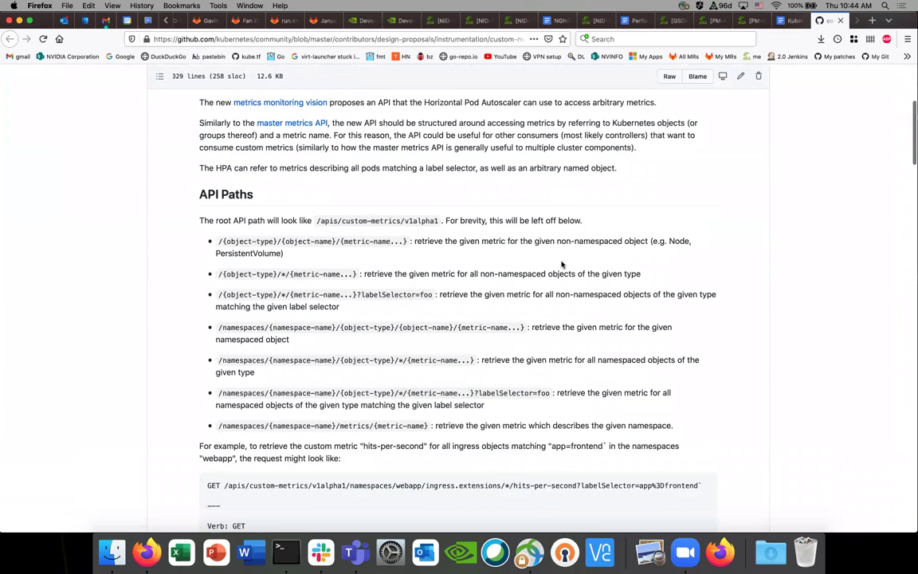
scroll(561, 265, down, 1)
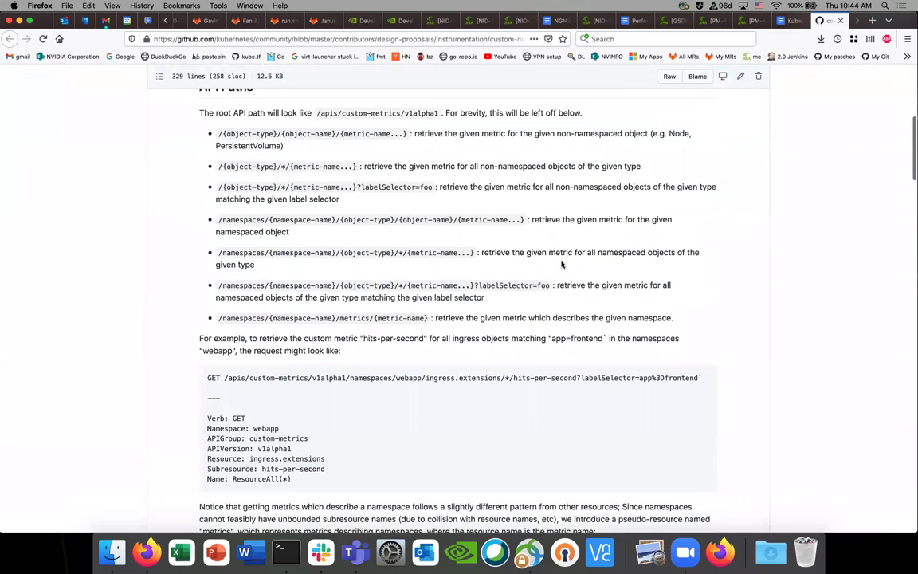
scroll(562, 265, down, 10)
scroll(562, 264, down, 6)
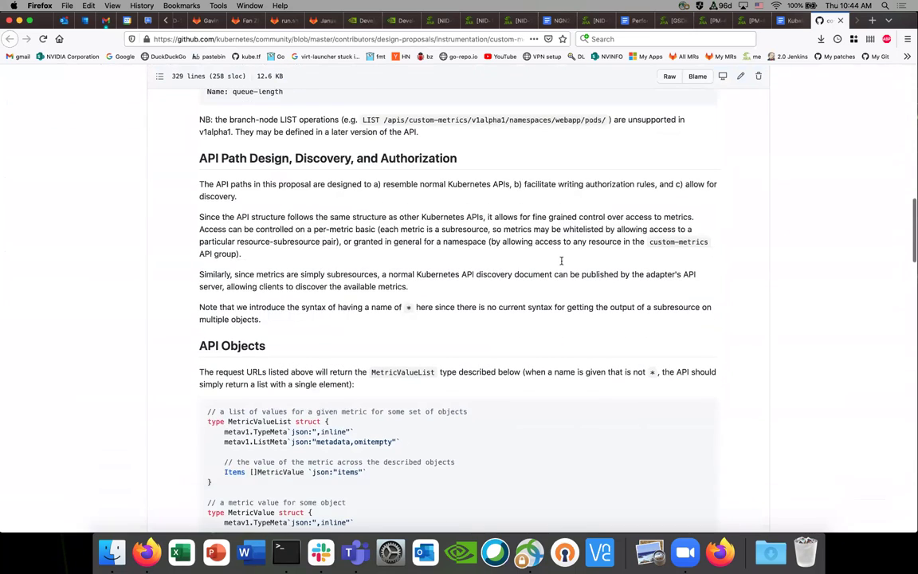
scroll(561, 263, down, 5)
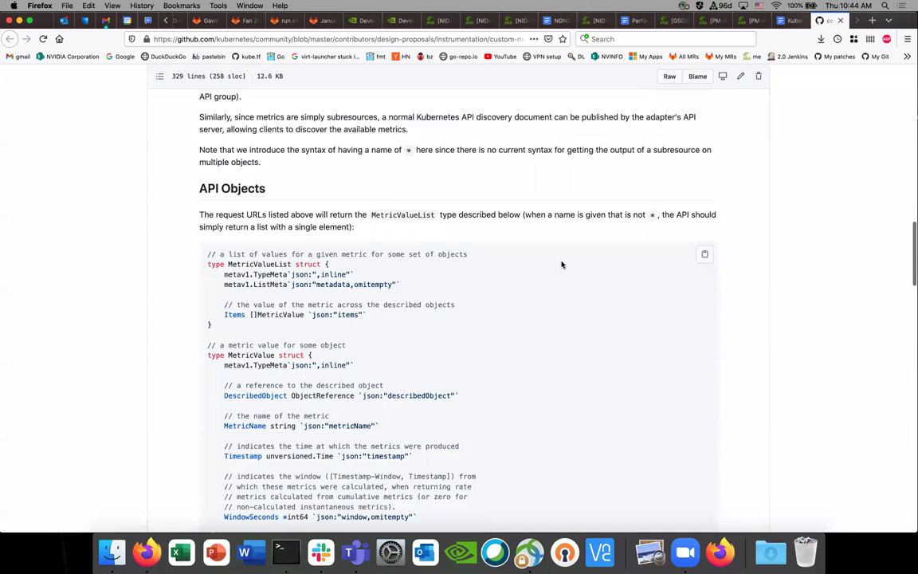
scroll(561, 264, down, 5)
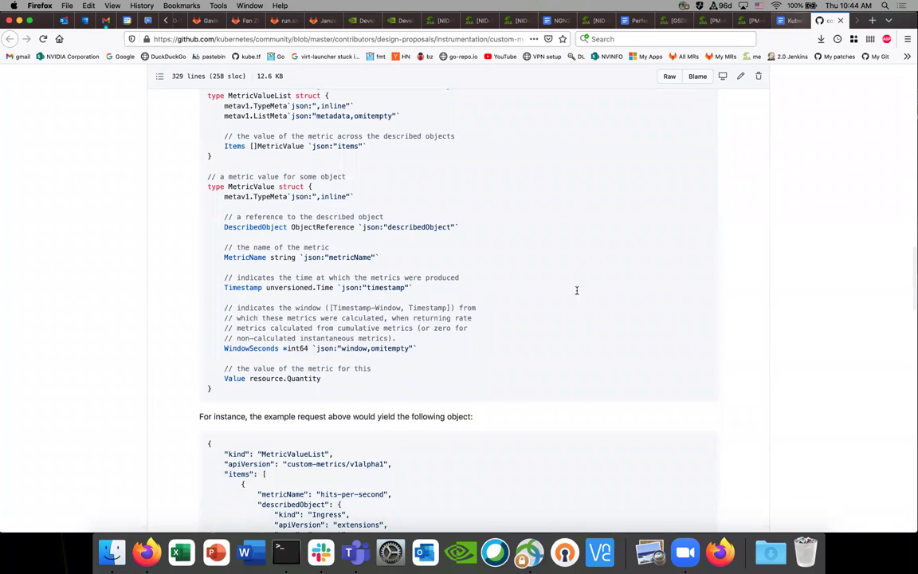
- Reread the introduction and the list of API paths in the Custom Metrics API proposal
key(ctrl+shift+Tab)
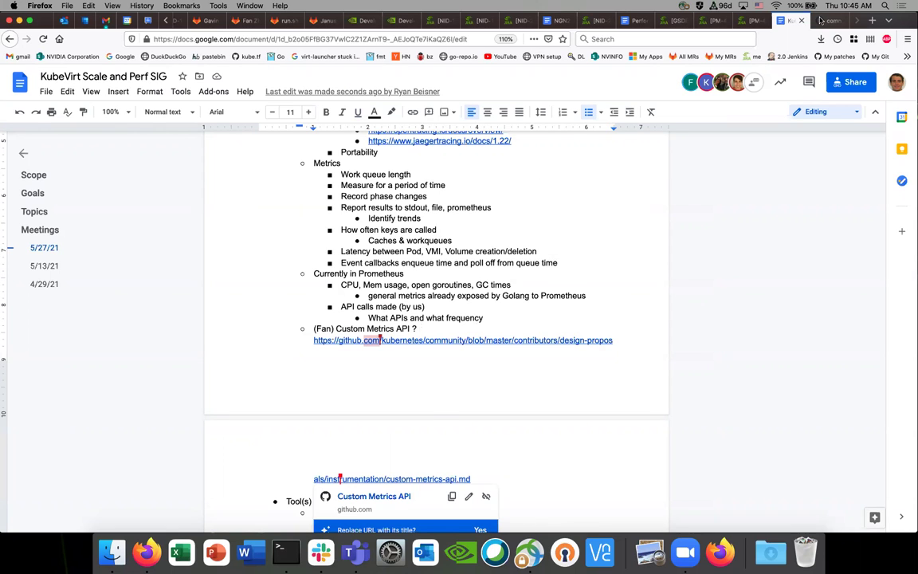
key(ctrl+Tab)
scroll(537, 205, up, 20)
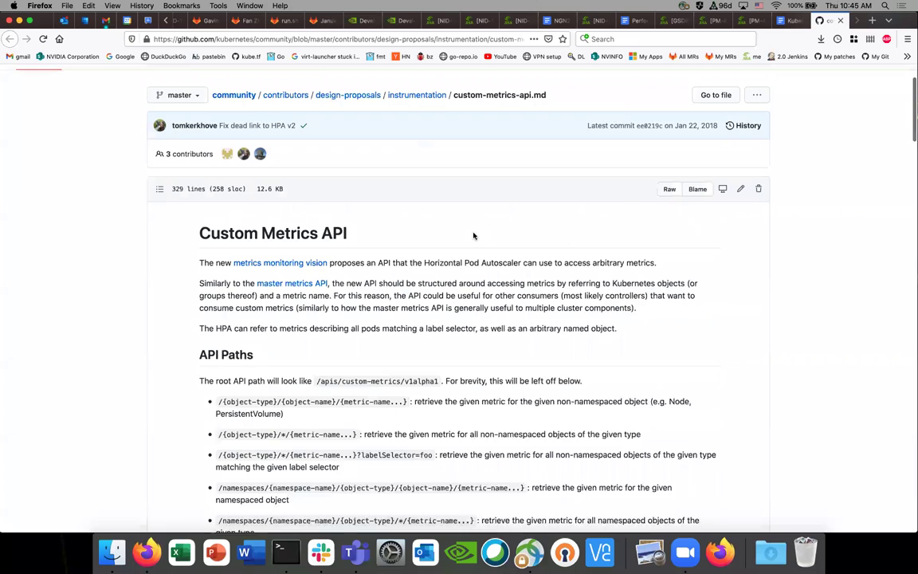
scroll(387, 237, down, 1)
scroll(302, 298, down, 3)
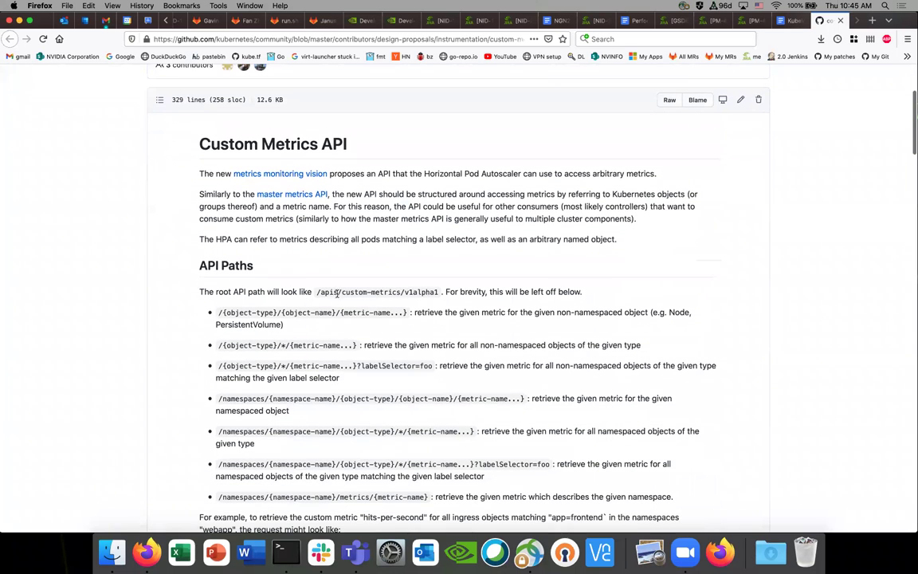
scroll(327, 293, down, 1)
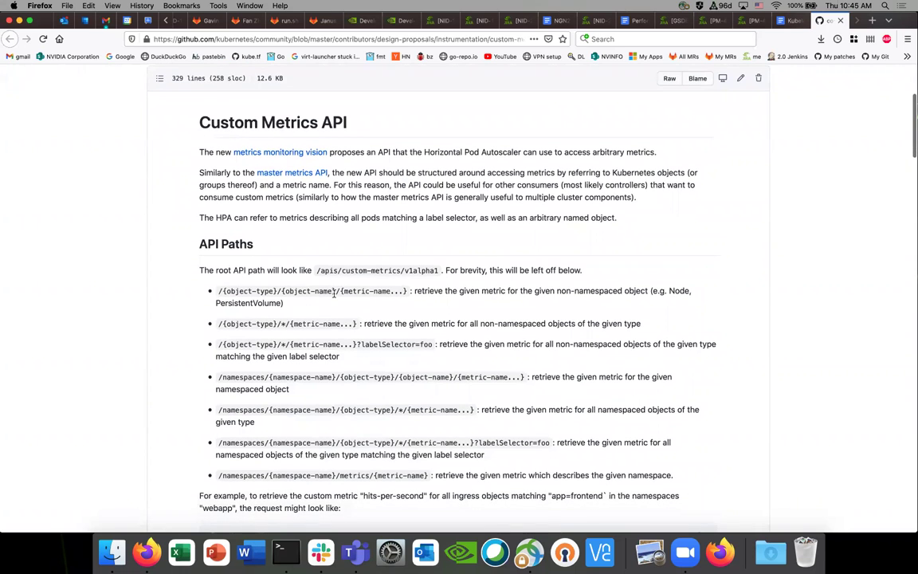
scroll(334, 293, up, 2)
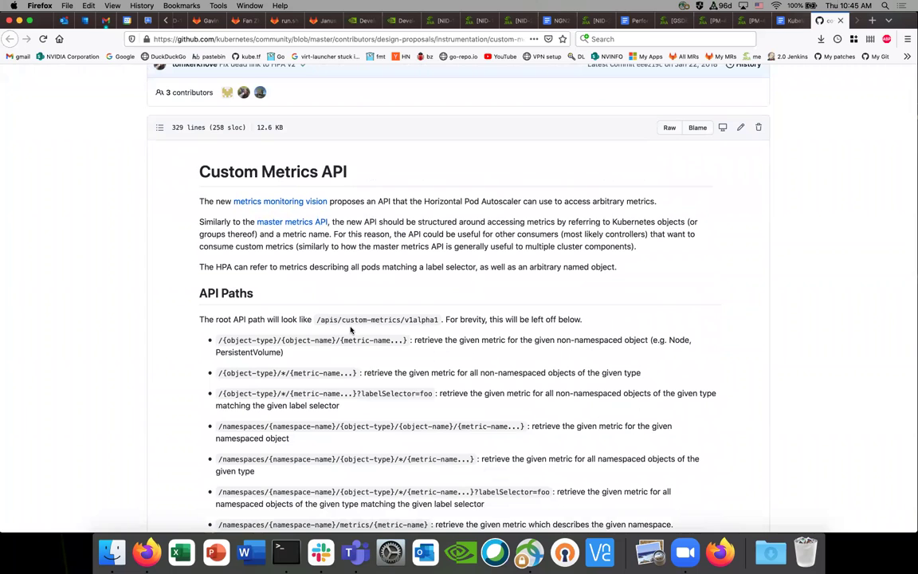
scroll(350, 329, up, 1)
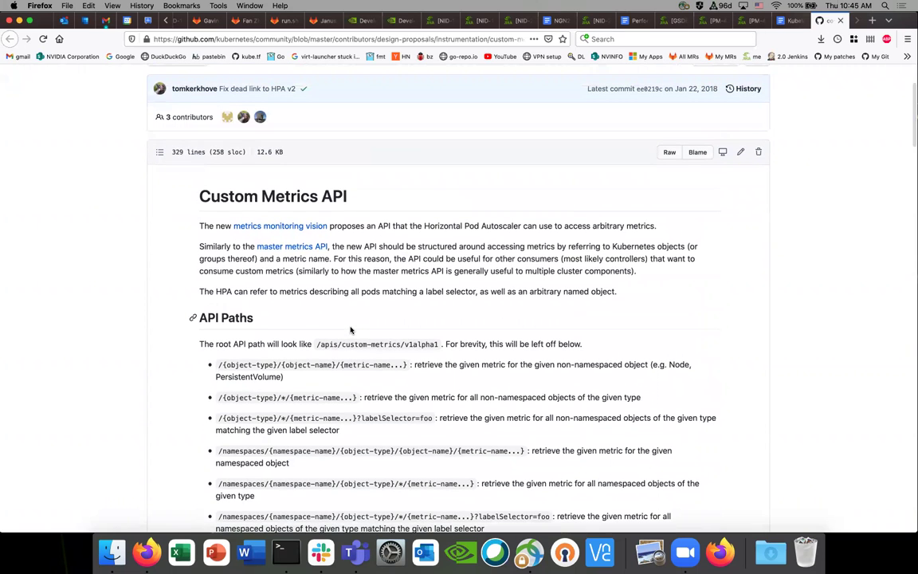
scroll(351, 329, down, 2)
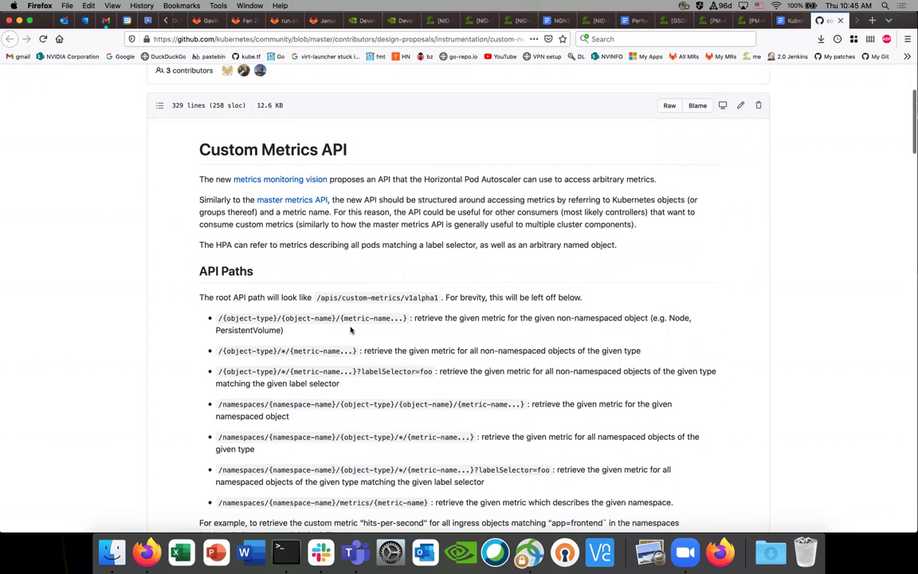
scroll(350, 330, down, 3)
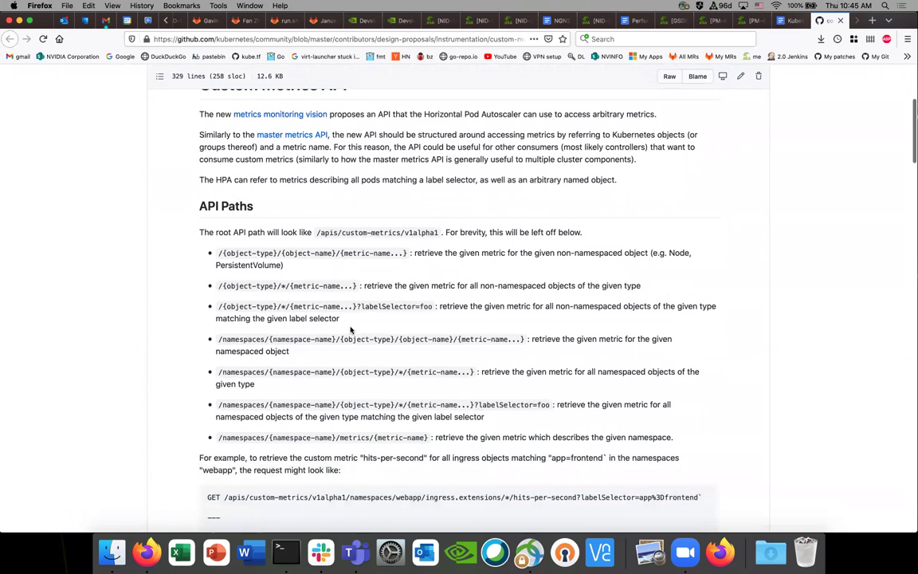
scroll(350, 329, down, 4)
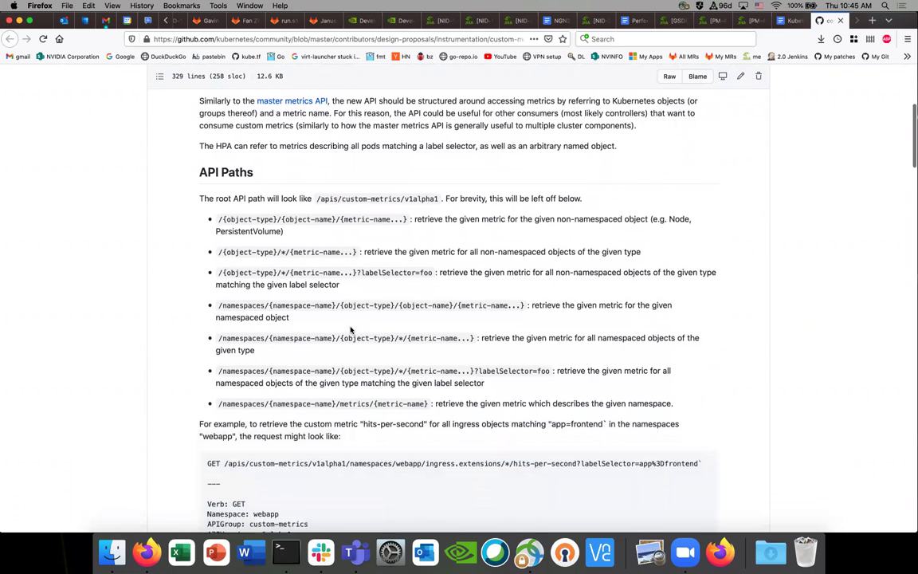
- Read the proposal's example metric requests and its API Path Design, Discovery, and Authorization section
scroll(351, 329, down, 1)
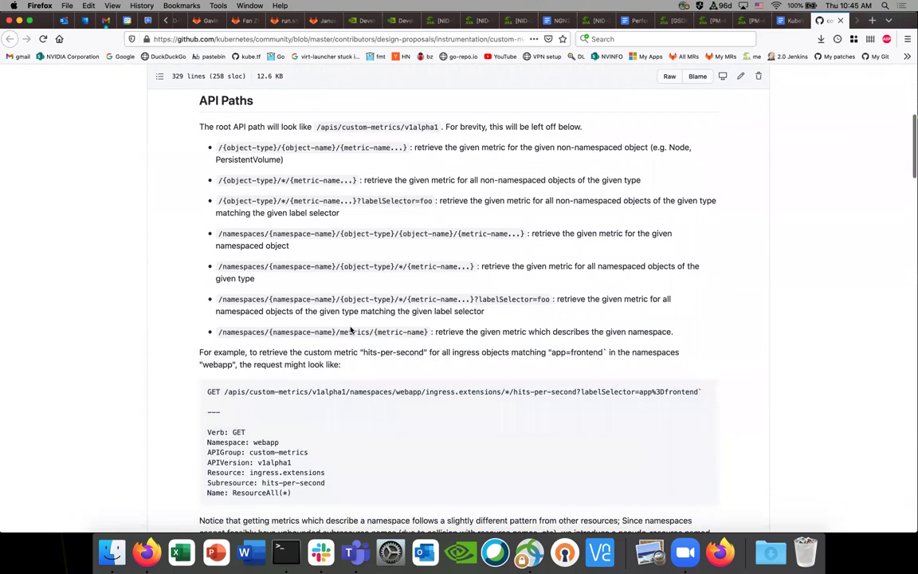
scroll(351, 330, down, 5)
scroll(350, 329, down, 4)
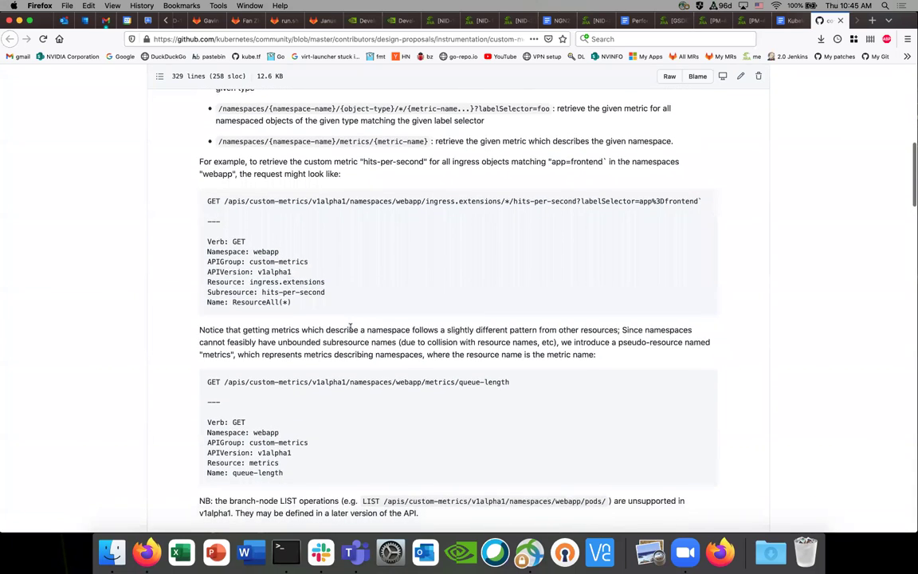
scroll(351, 329, down, 2)
scroll(350, 327, down, 4)
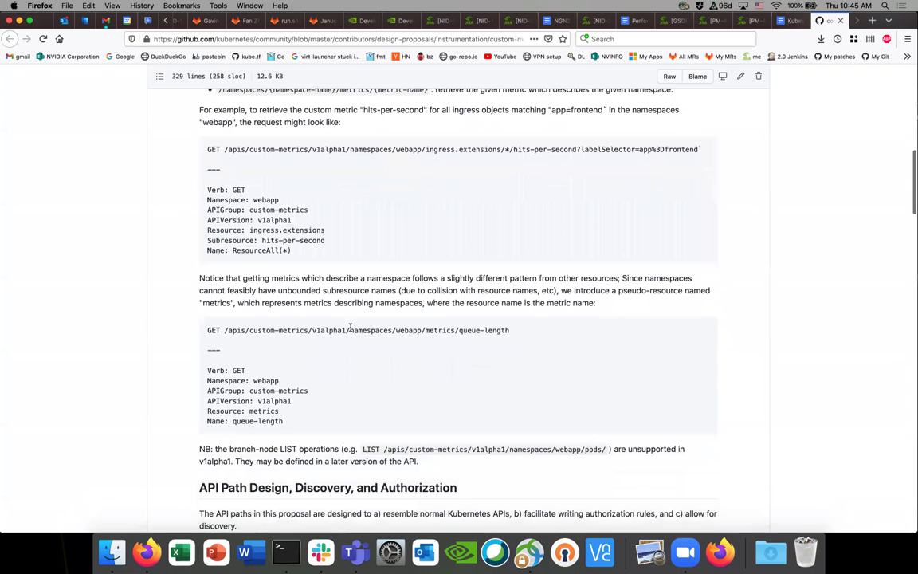
scroll(350, 327, down, 1)
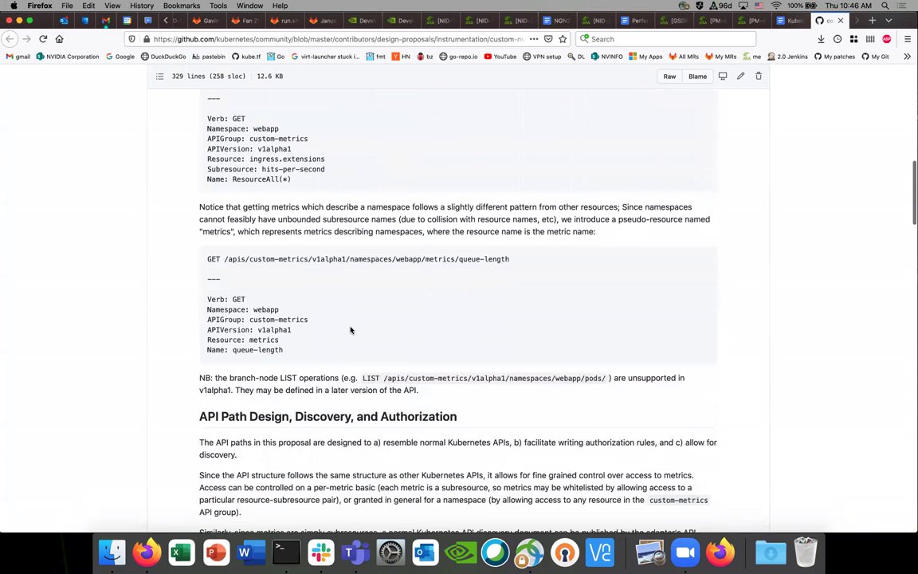
scroll(351, 330, down, 2)
scroll(351, 327, down, 5)
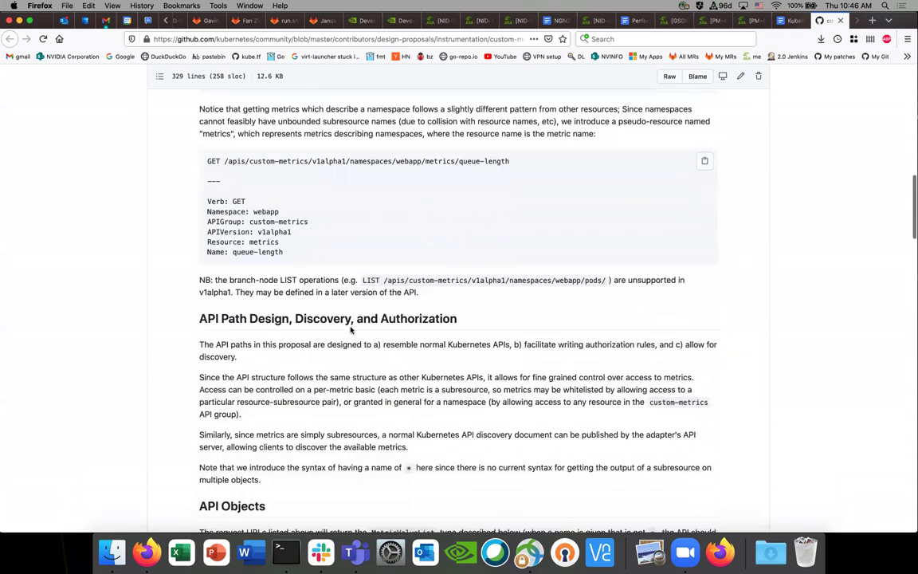
- Return to the KubeVirt Scale and Perf SIG notes and highlight the Requirements items and the bullets under Metrics and Currently in Prometheus
click(792, 22)
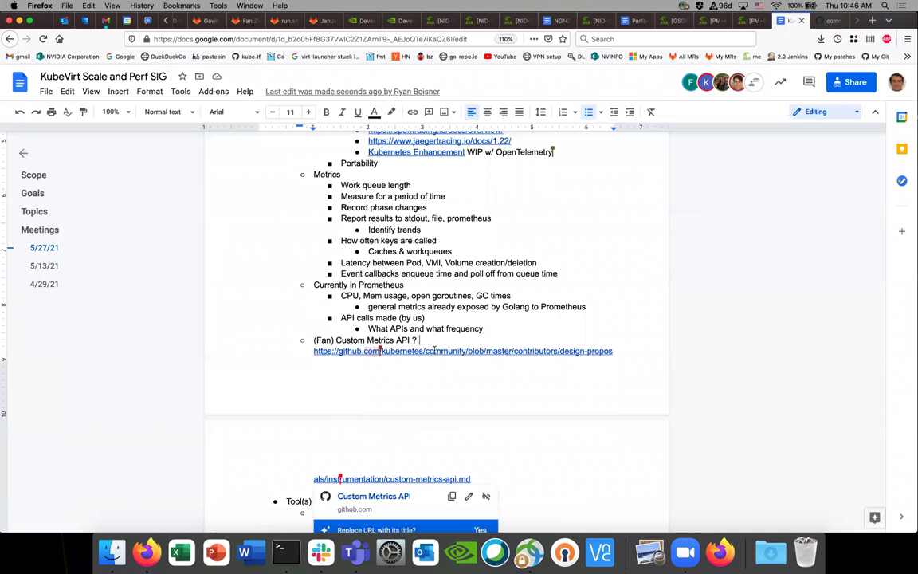
scroll(428, 338, up, 1)
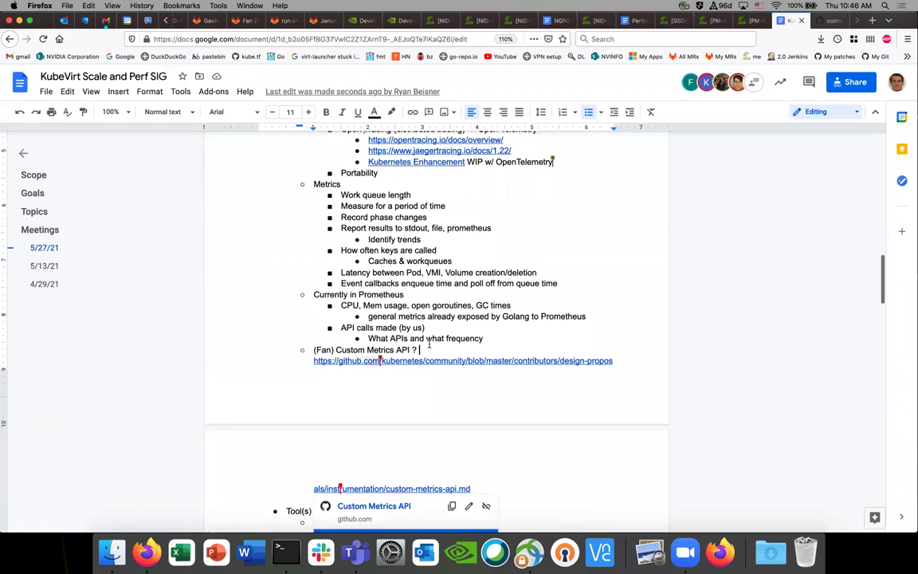
scroll(427, 347, up, 5)
scroll(429, 343, down, 1)
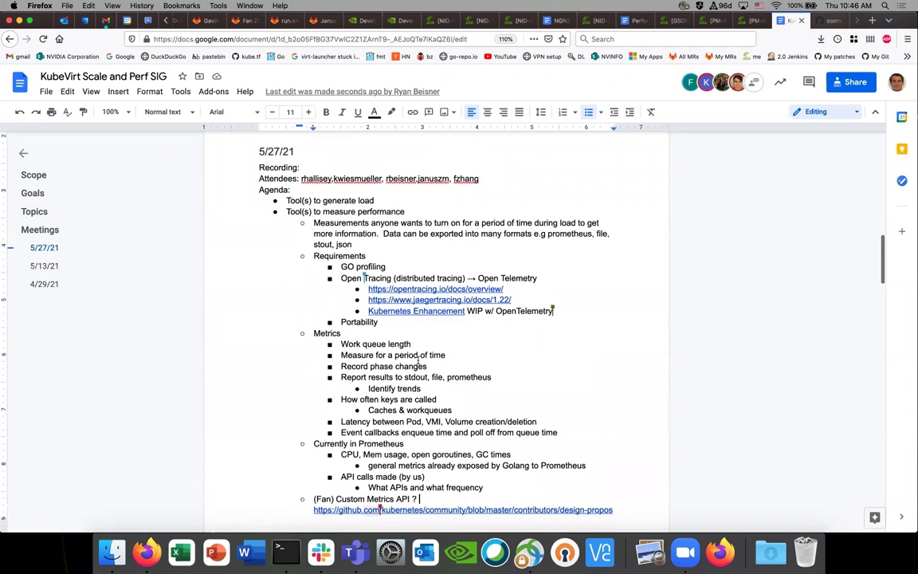
drag(483, 481, 343, 344)
click(328, 249)
drag(323, 263, 467, 311)
drag(341, 343, 489, 487)
- Compare the Requirements group with the Metrics and Currently in Prometheus groups by highlighting each in turn
click(385, 312)
click(344, 333)
drag(378, 322, 312, 256)
drag(324, 333, 479, 487)
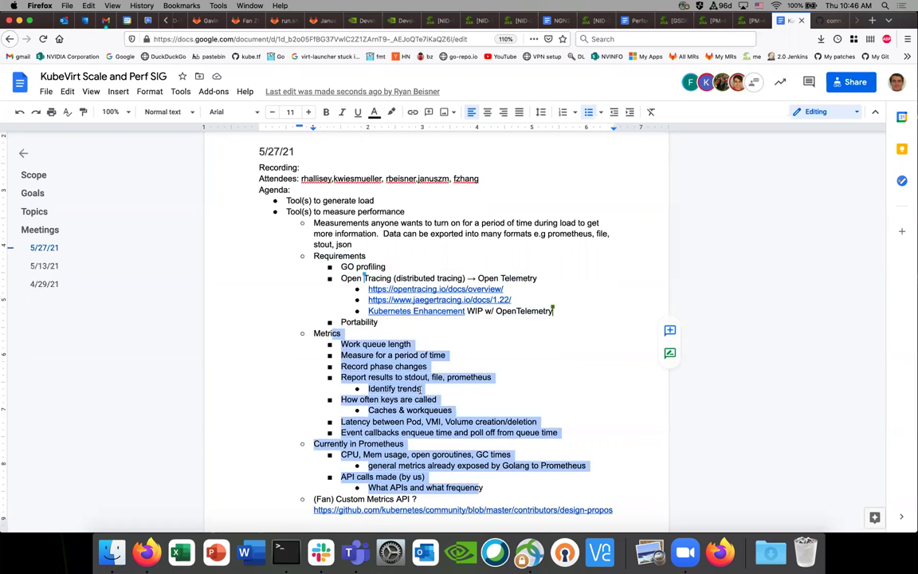
drag(378, 322, 341, 267)
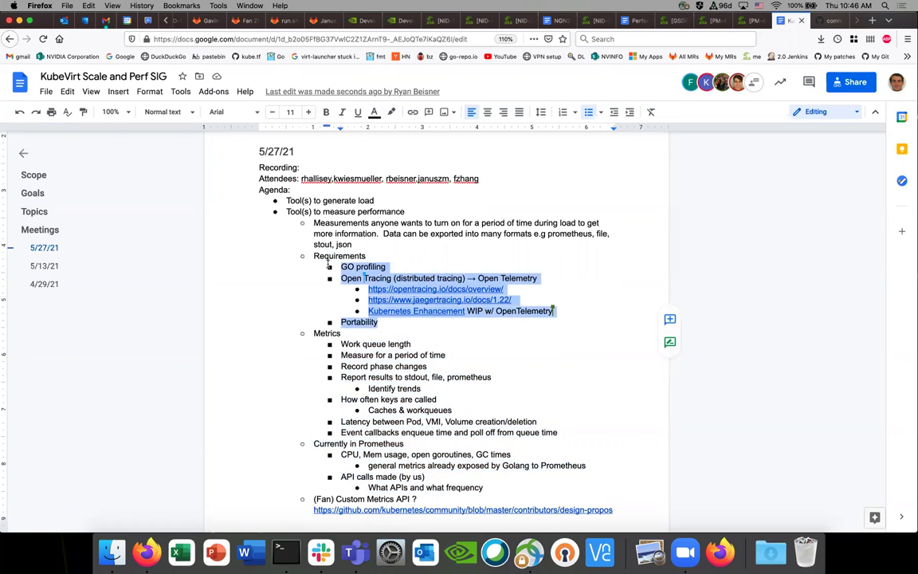
click(383, 323)
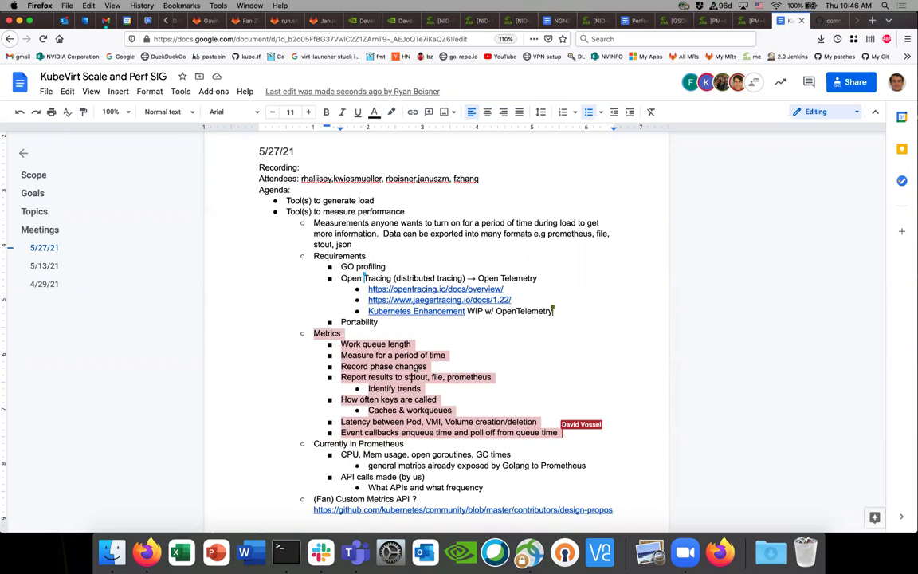
- Review the Metrics group by highlighting it from its heading and "Work queue length" down to the event callbacks bullet
scroll(415, 368, down, 2)
click(521, 365)
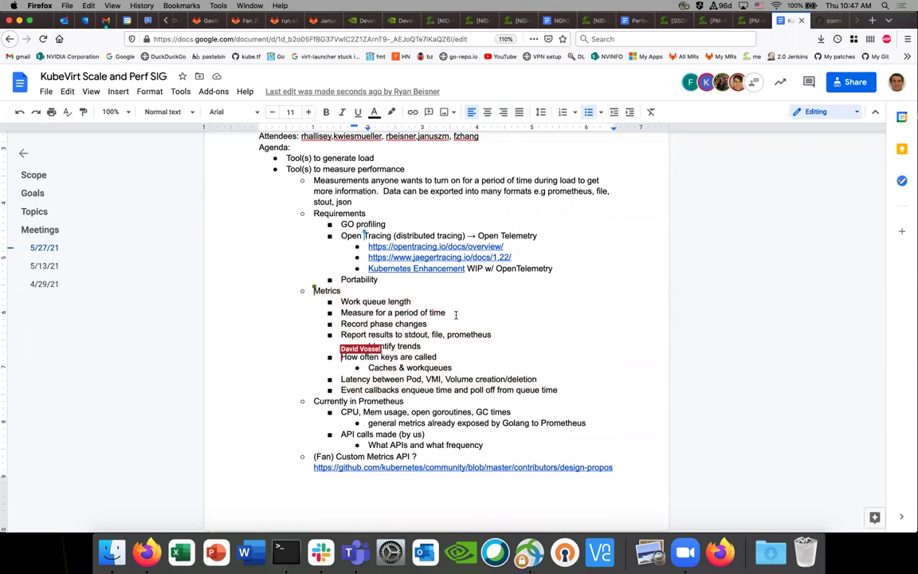
drag(564, 390, 314, 291)
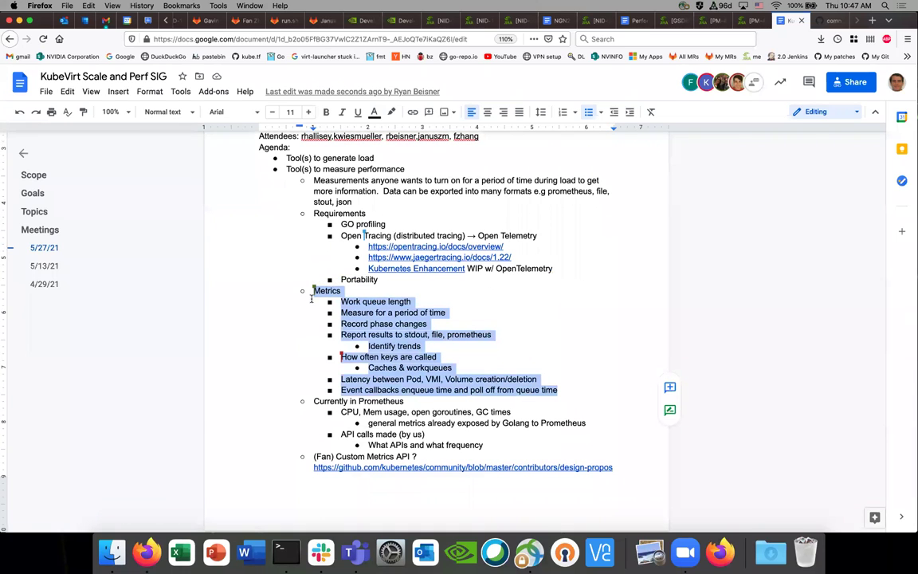
scroll(377, 308, up, 1)
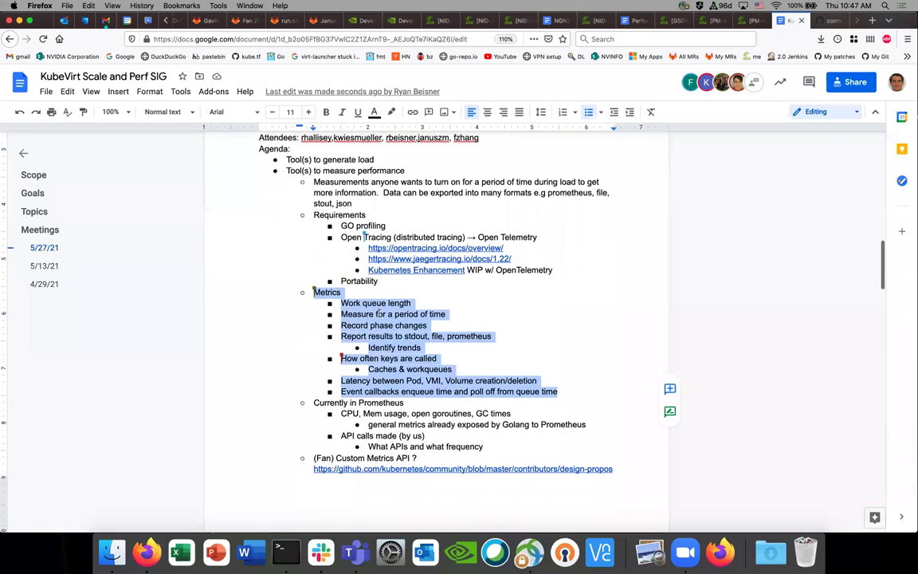
scroll(377, 308, up, 1)
scroll(377, 308, down, 1)
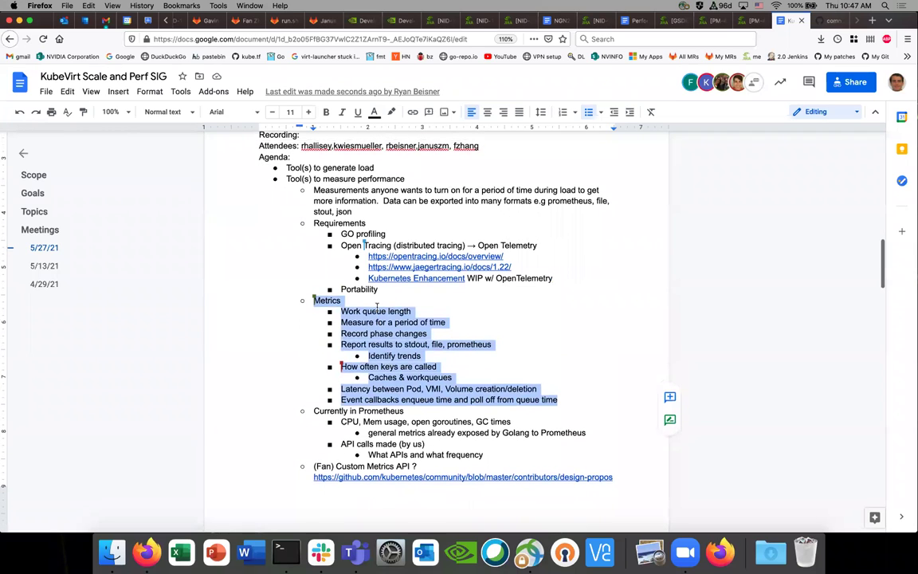
click(377, 309)
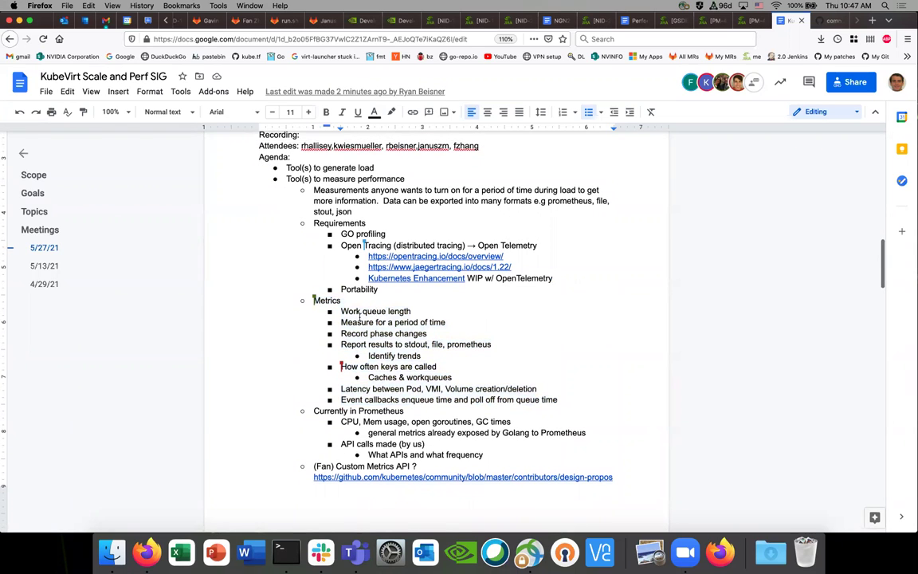
drag(341, 311, 563, 403)
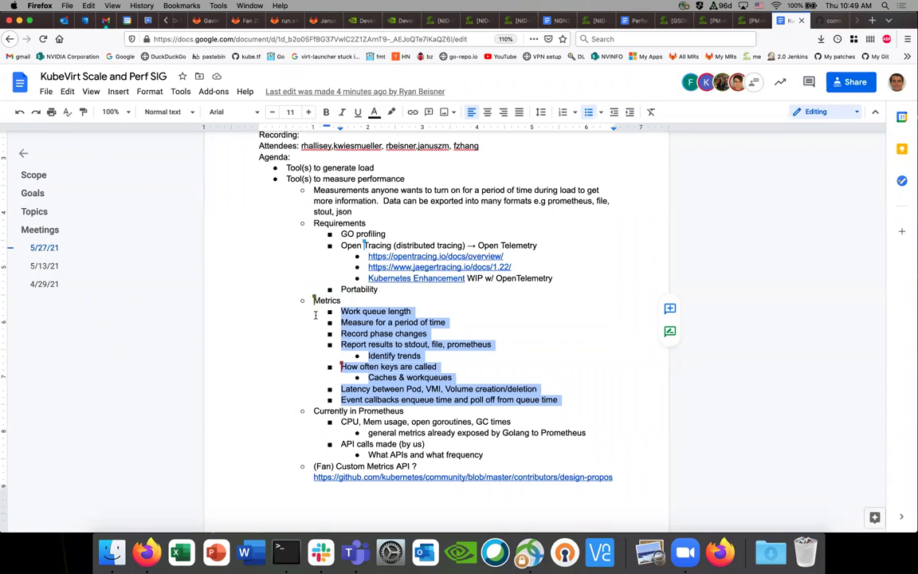
- Highlight the first three Metrics bullets, from "Work queue length" to "Record phase changes", and the "Tool(s) to generate load" agenda item
click(315, 315)
click(312, 301)
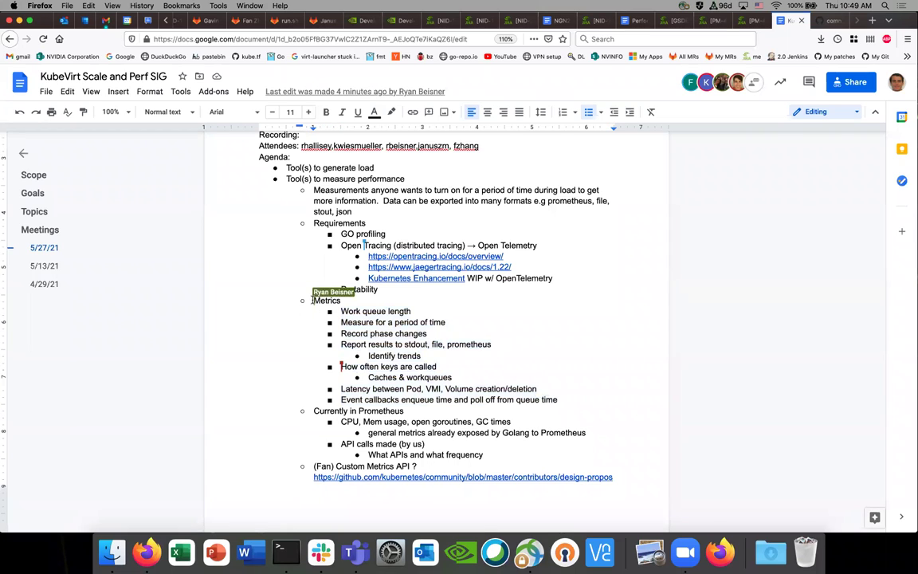
click(341, 312)
drag(341, 311, 431, 338)
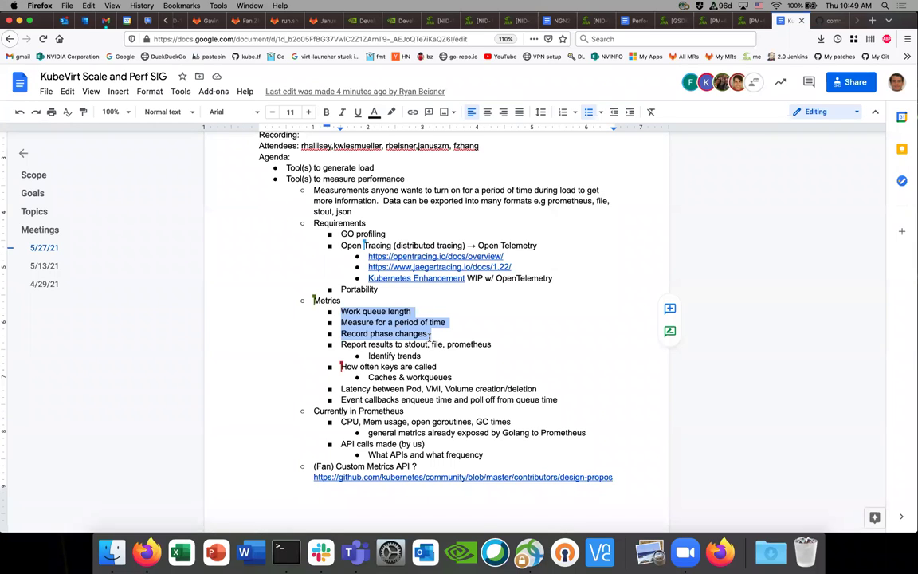
drag(375, 168, 282, 168)
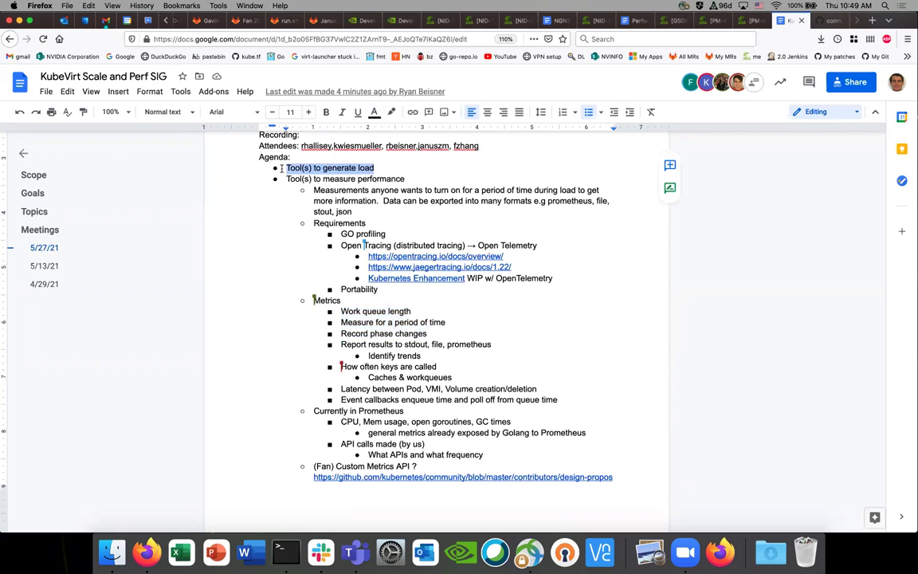
drag(340, 312, 449, 335)
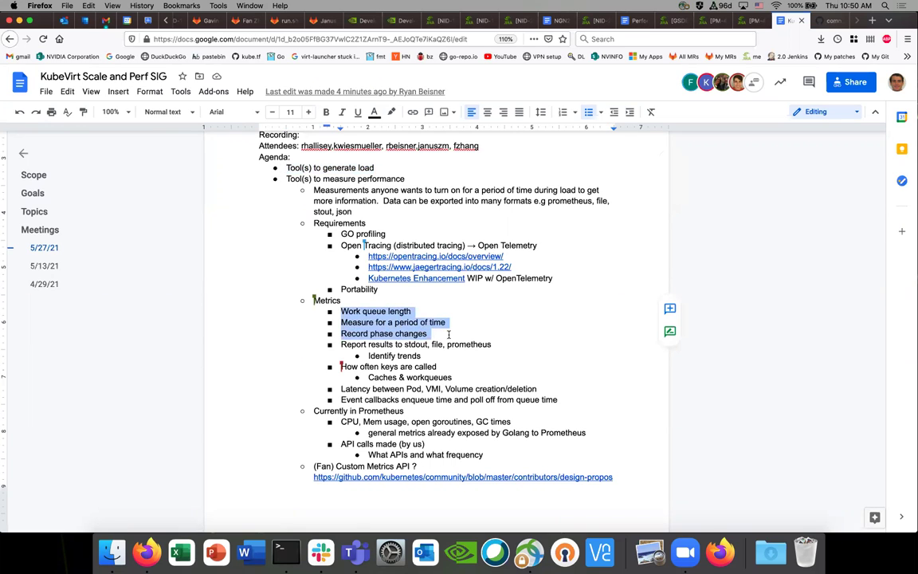
click(447, 334)
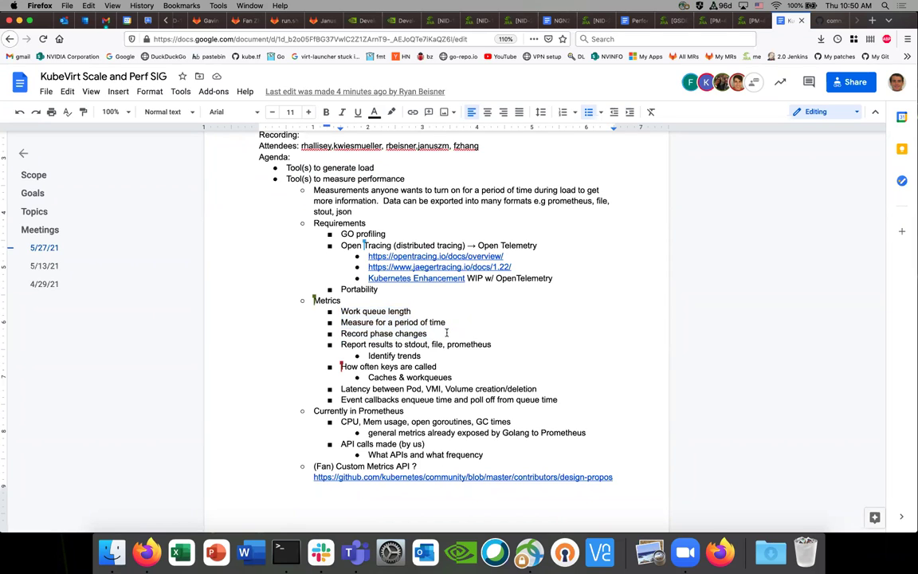
- Highlight the words "period of time" in the "Measure for a period of time" bullet under Metrics
drag(447, 333, 342, 312)
click(412, 313)
drag(445, 323, 355, 327)
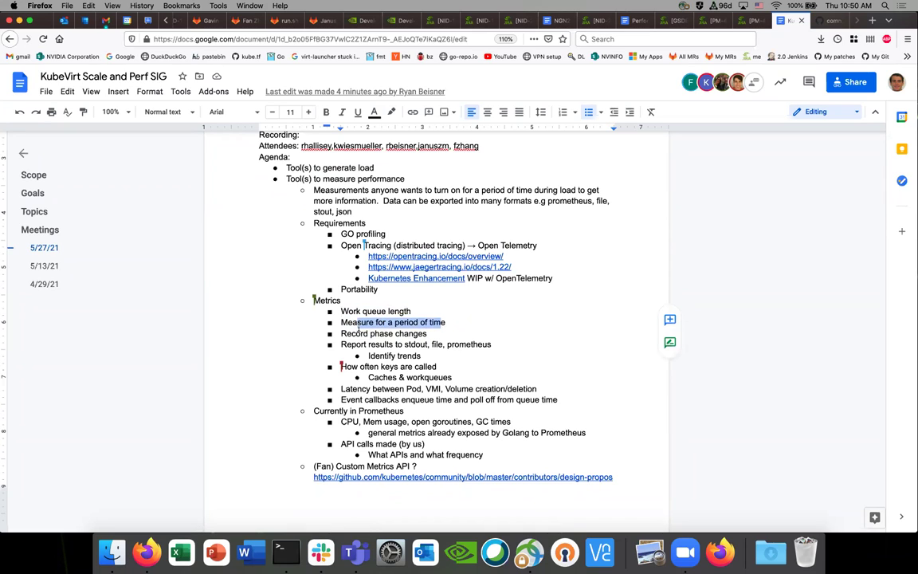
key(Right)
key(alt+shift+Left)
key(alt+shift+Left)
key(alt+shift+Left)
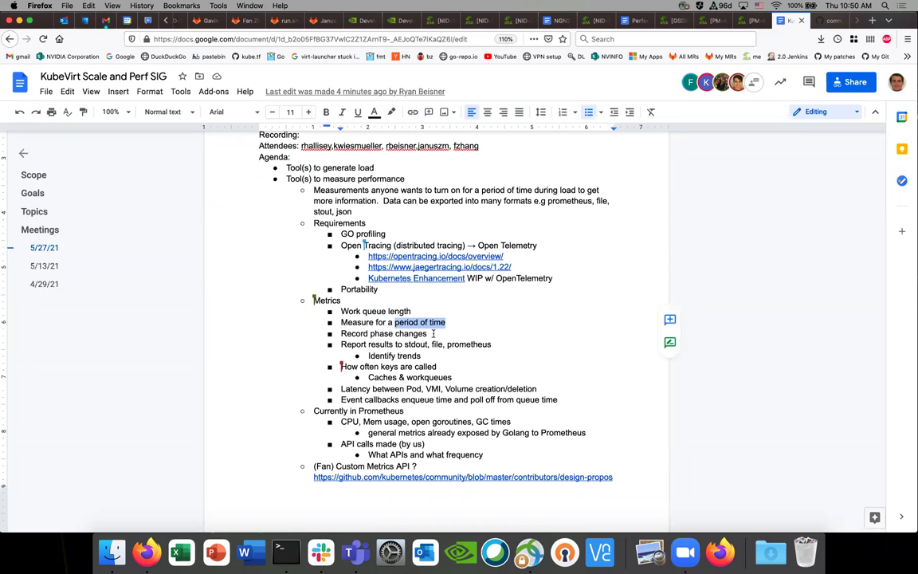
click(423, 334)
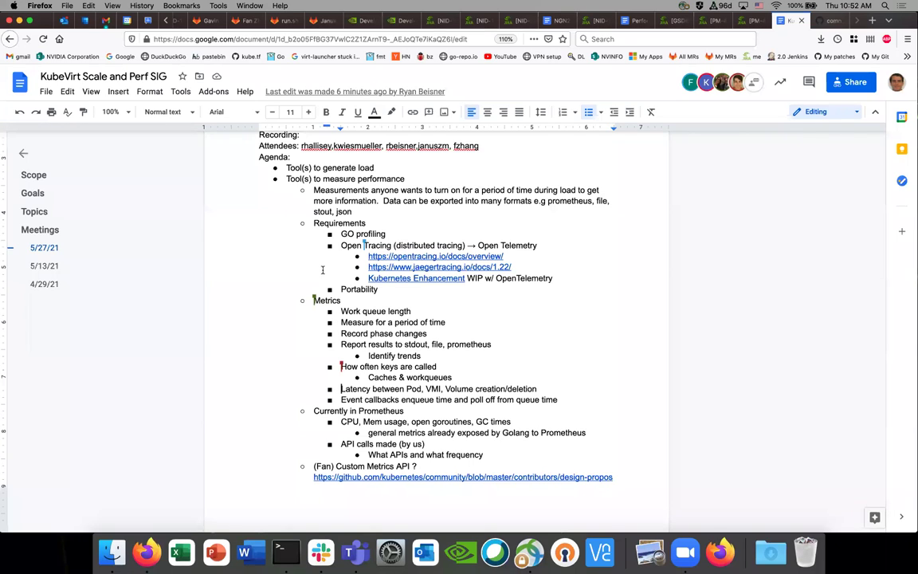
- Add the bullet "Always capture, but choose when to export Metrics" directly above the Metrics heading, at the same level
click(311, 301)
key(Return)
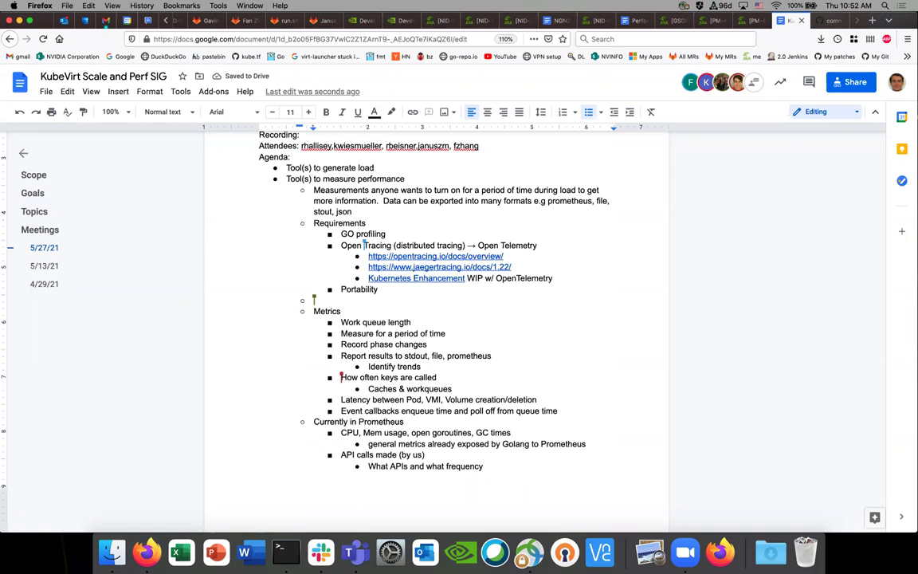
text(Always capture, but )
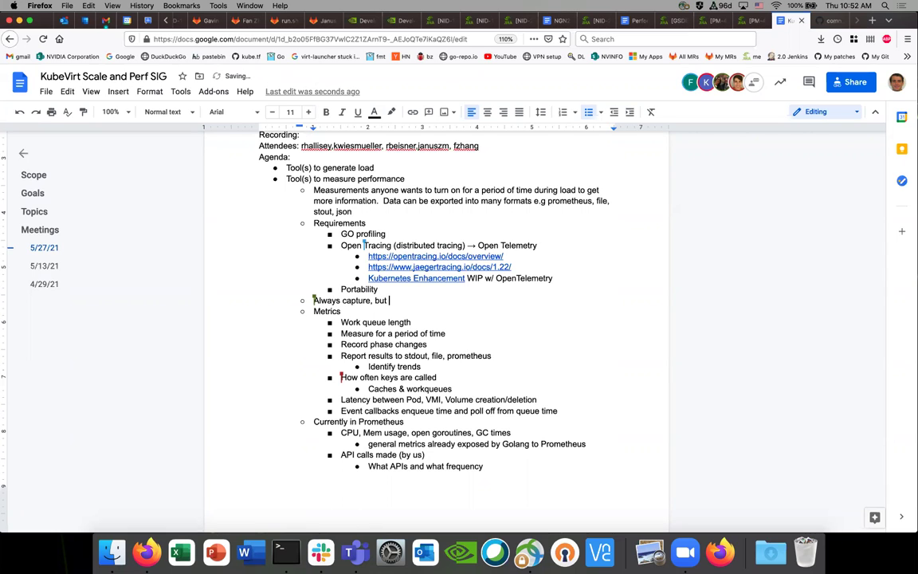
text(choose when to export Metricc)
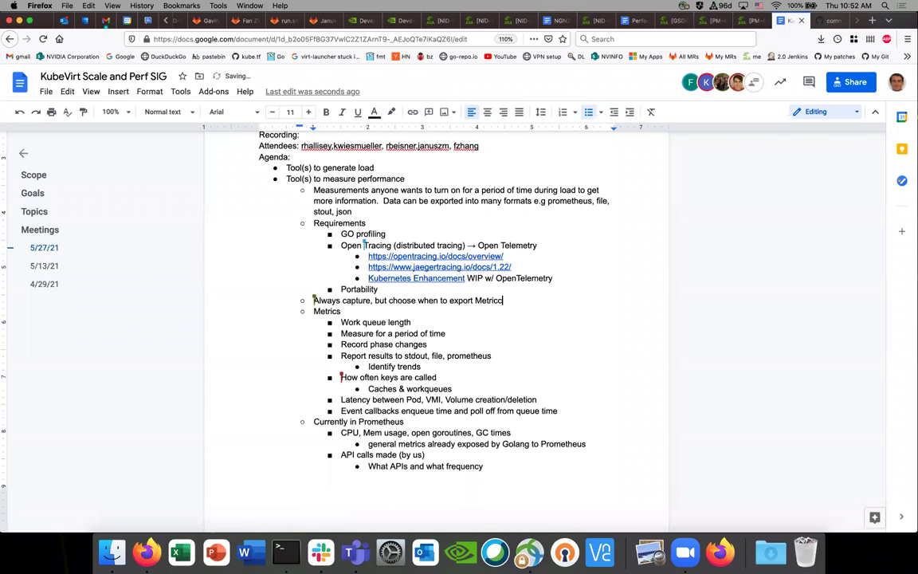
key(BackSpace)
text(s)
click(321, 291)
scroll(357, 311, down, 1)
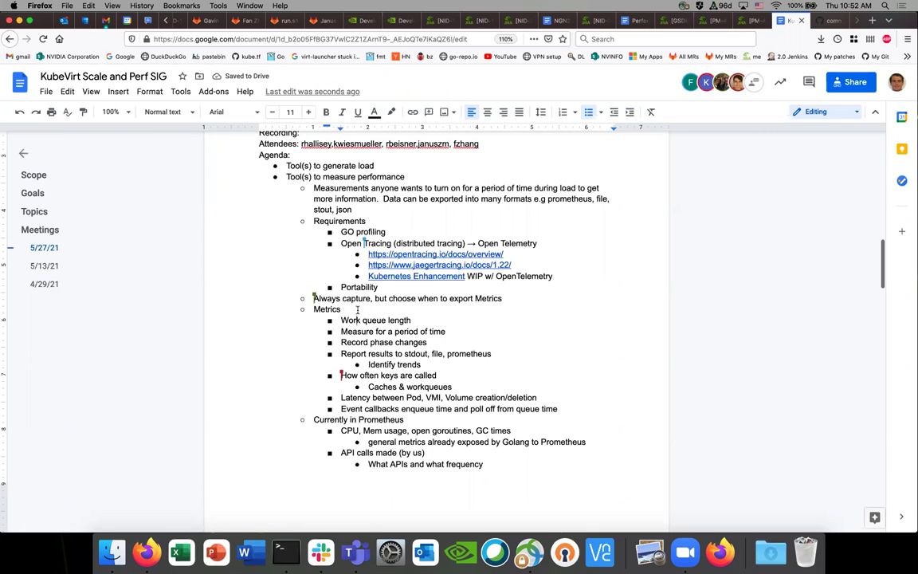
- Review the "Always capture, but choose when to export Metrics" bullet and the Metrics sub-bullets, from "Work queue length" to the event callbacks, by highlighting them
click(366, 298)
double_click(401, 298)
click(475, 298)
drag(501, 299, 314, 299)
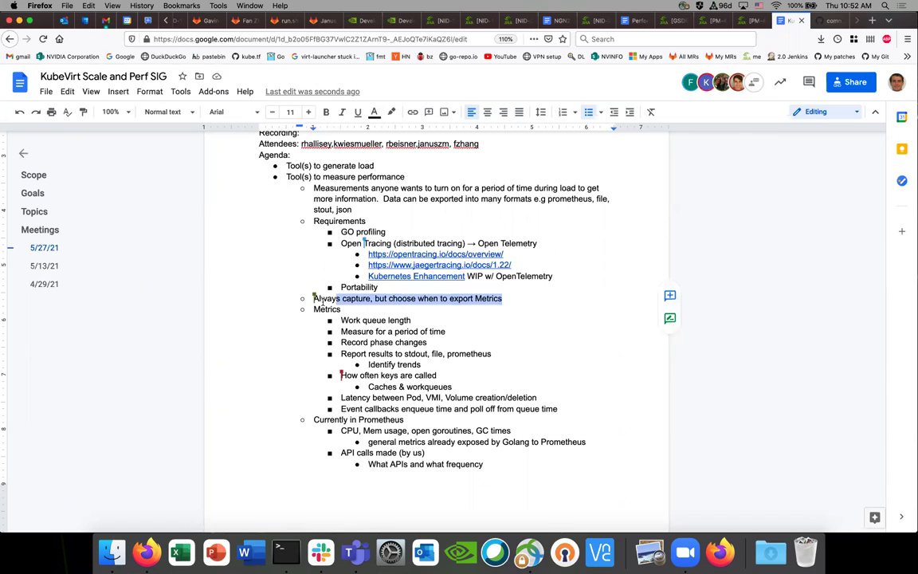
click(315, 300)
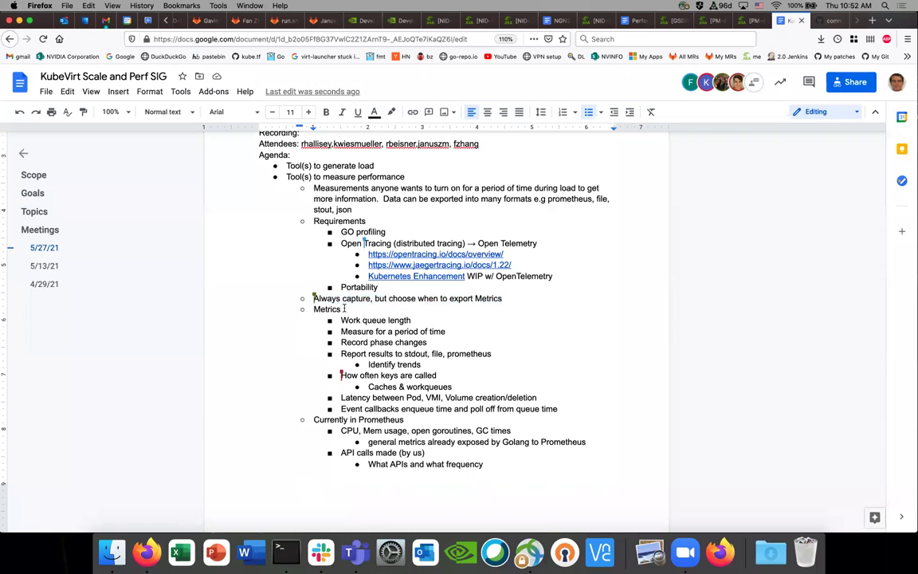
triple_click(346, 301)
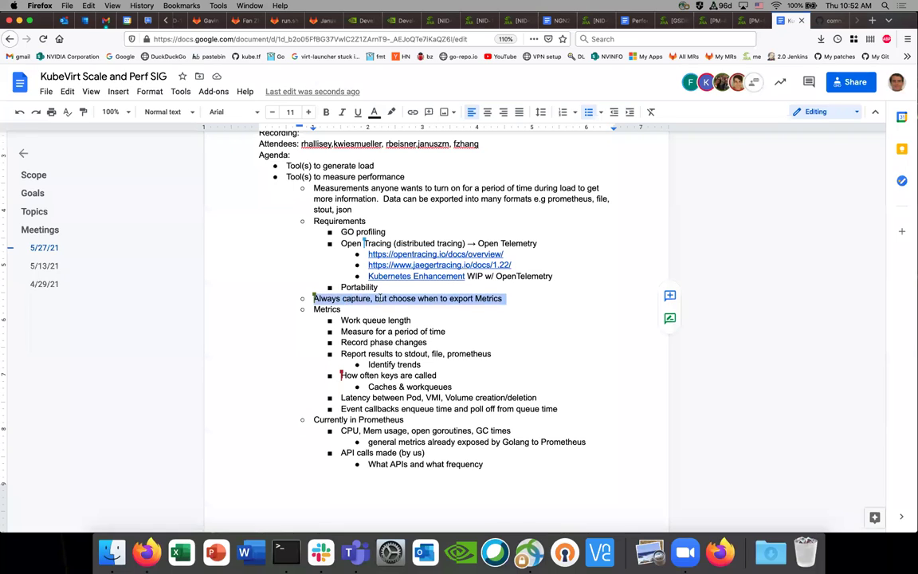
click(377, 301)
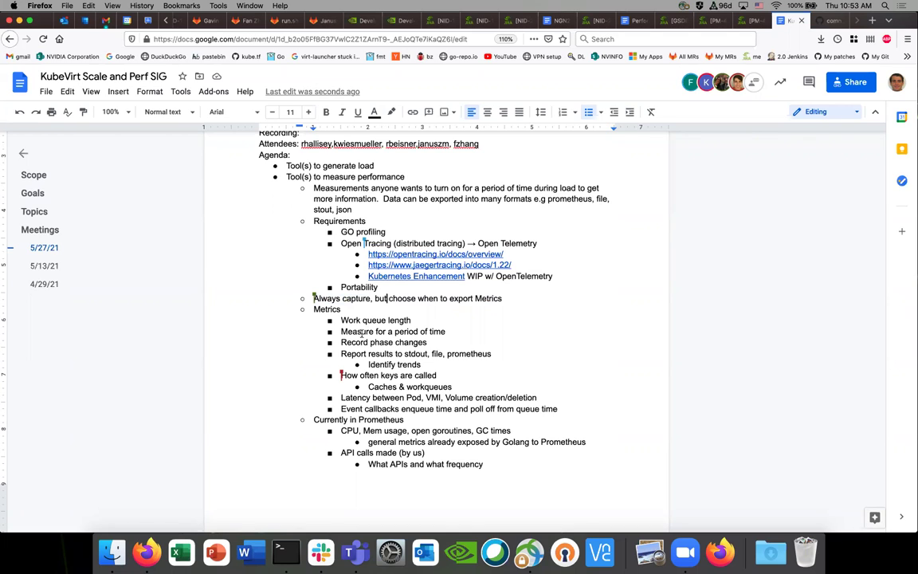
drag(341, 320, 559, 408)
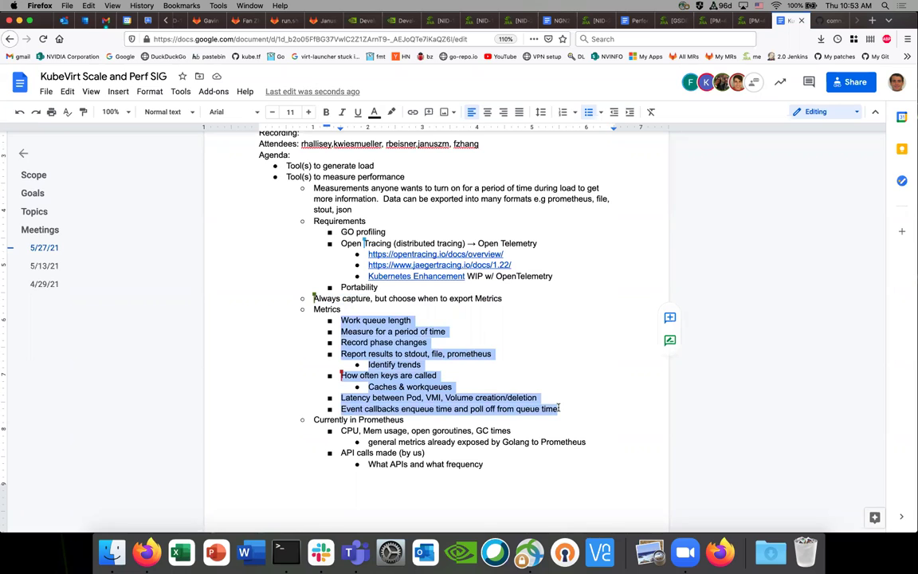
click(474, 366)
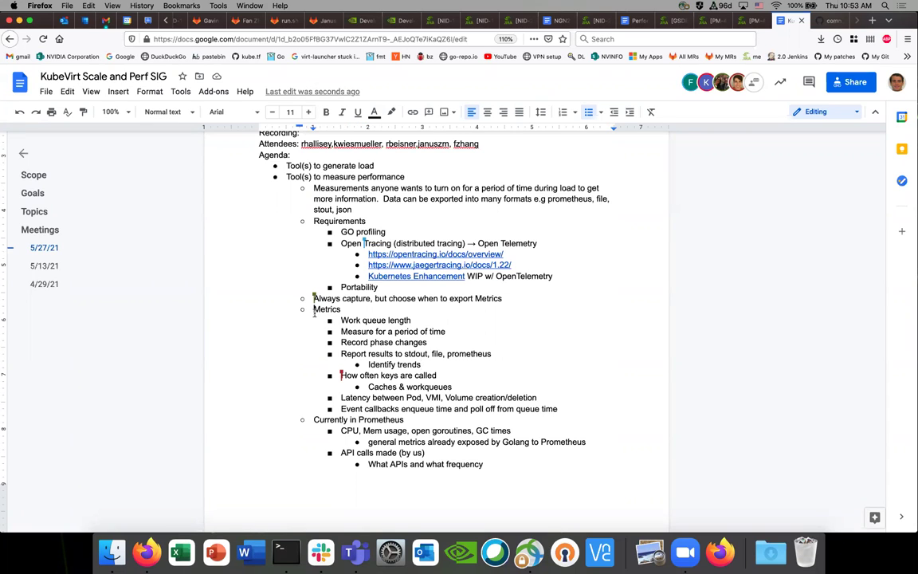
click(339, 323)
- Search the web for "kubevirt issues" in a new tab and open the kubevirt/kubevirt issues page on GitHub
click(870, 23)
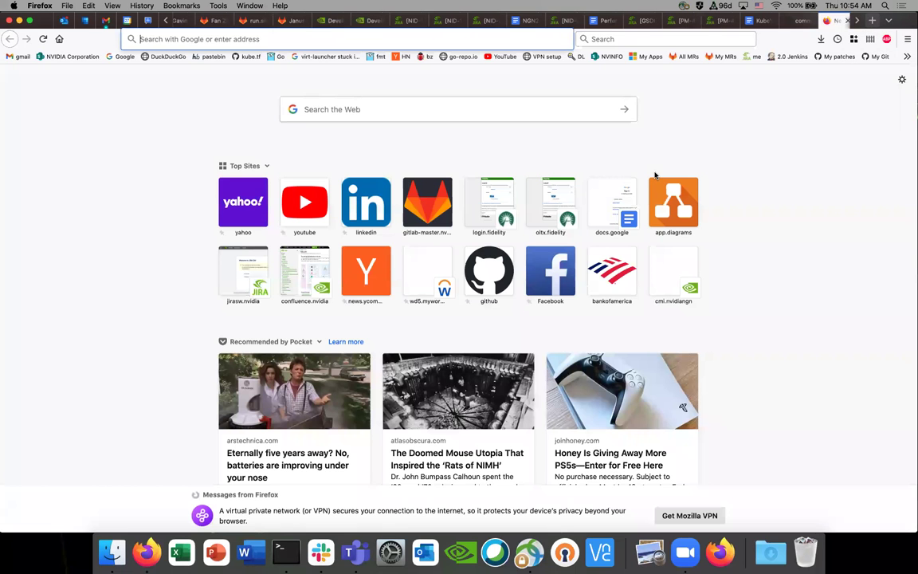
text(kubevirt issues)
key(Return)
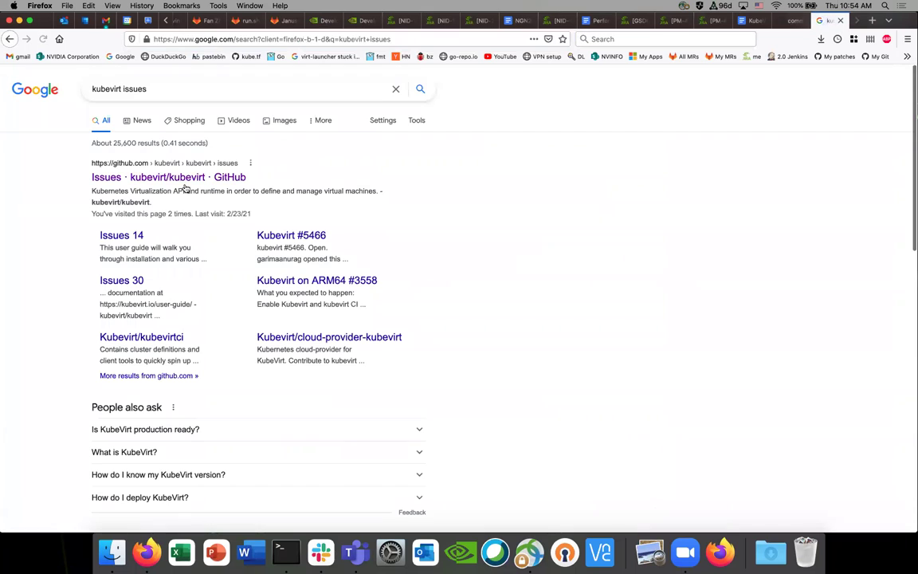
click(185, 183)
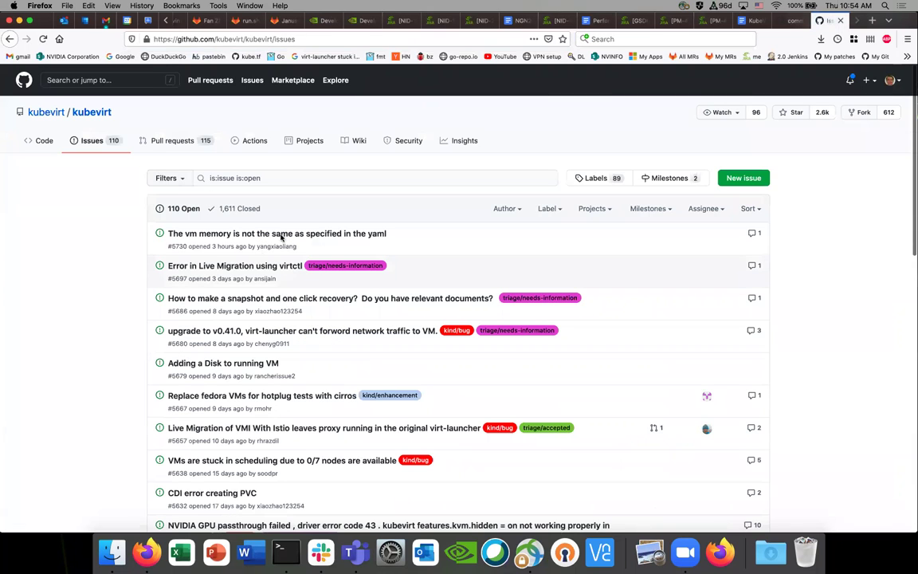
- Search the repository's open issues for "promtheus", clear the term and close the issues tab
click(282, 178)
text(promtheue)
key(BackSpace)
text(s)
key(Return)
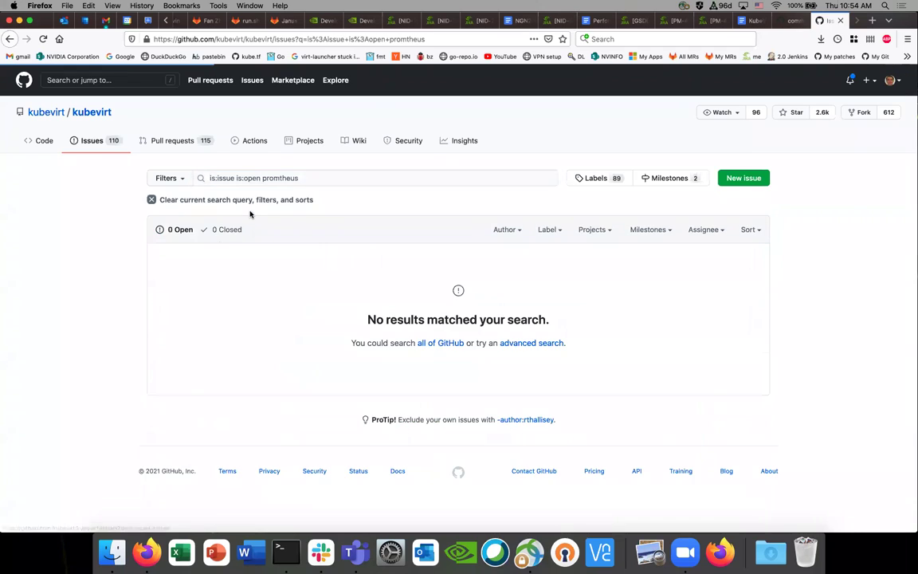
double_click(288, 177)
key(BackSpace)
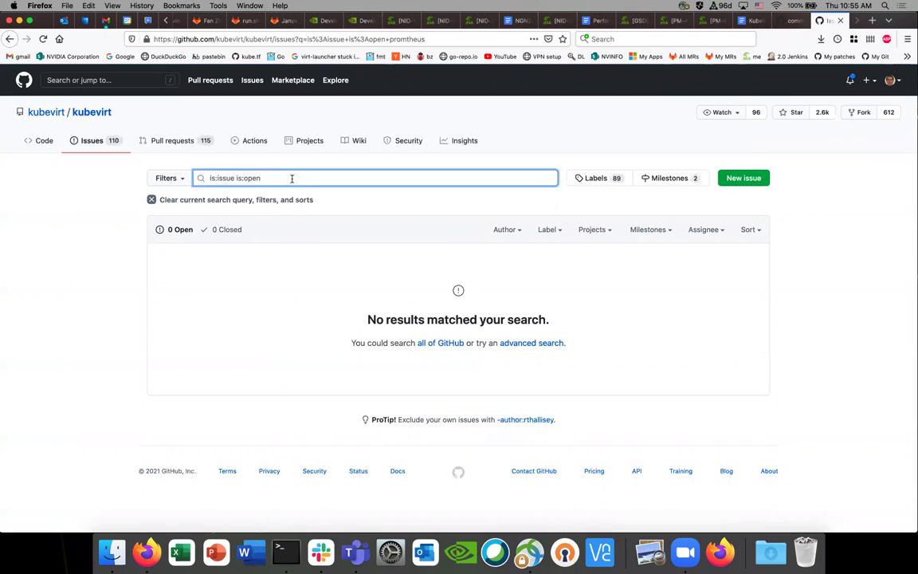
key(super+w)
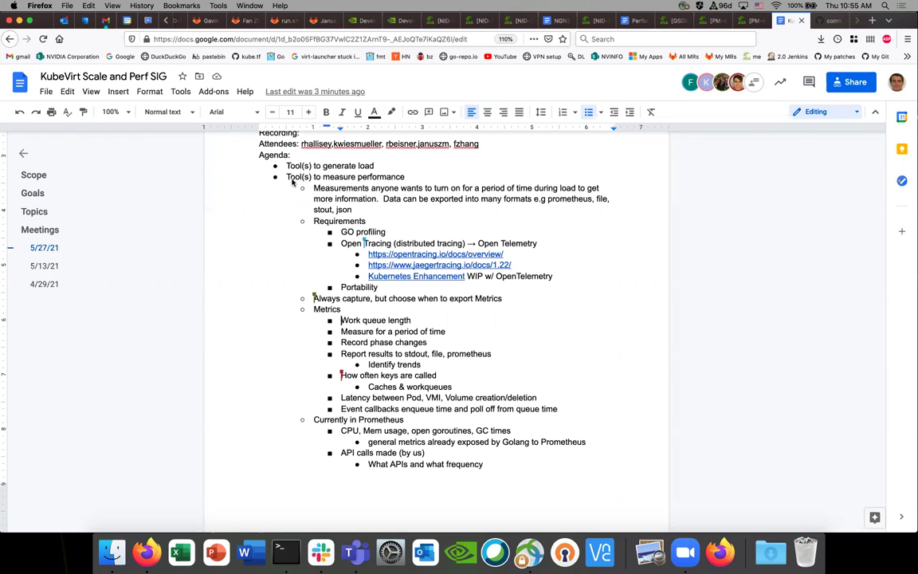
- Search the web for "kubevirt project infra" in a new tab and open the kubevirt/project-infra repository on GitHub
key(super+t)
text(kubevirt )
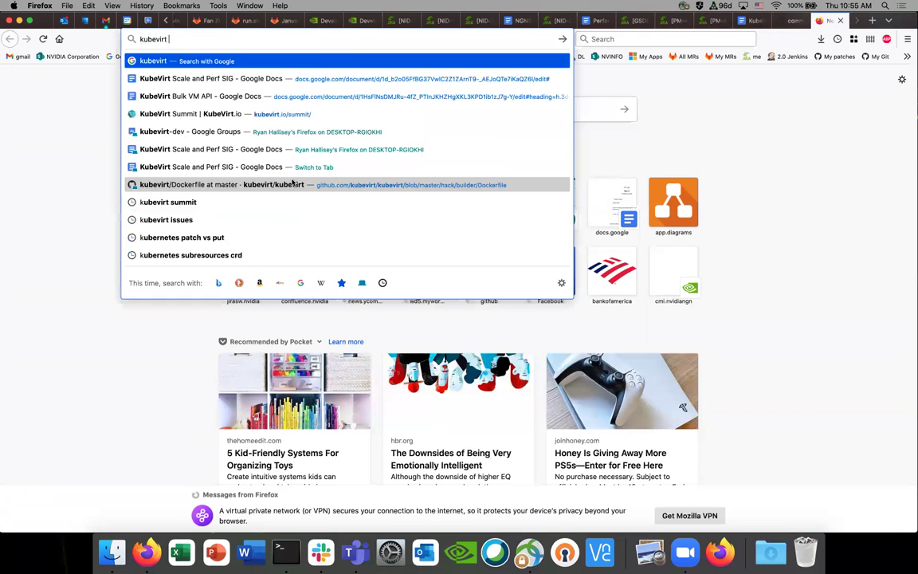
text(project infra)
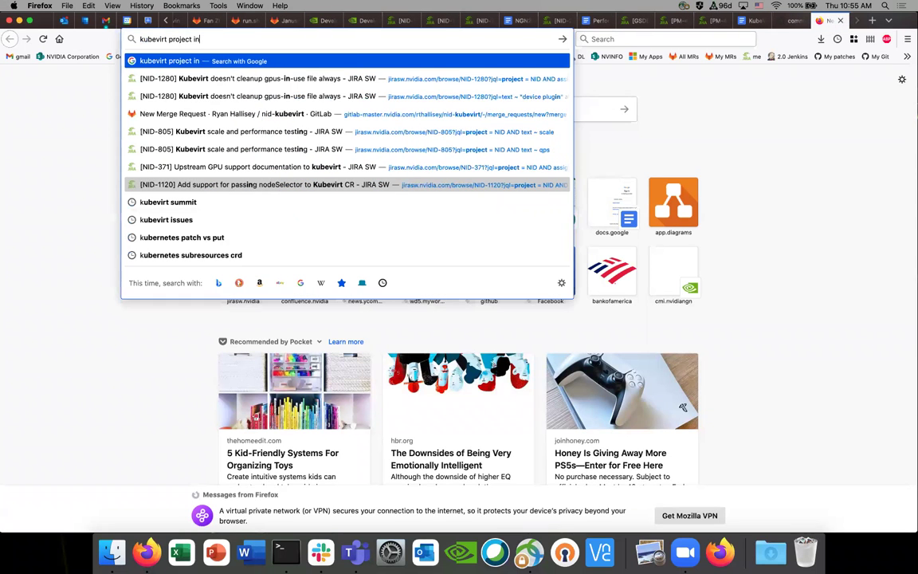
key(Return)
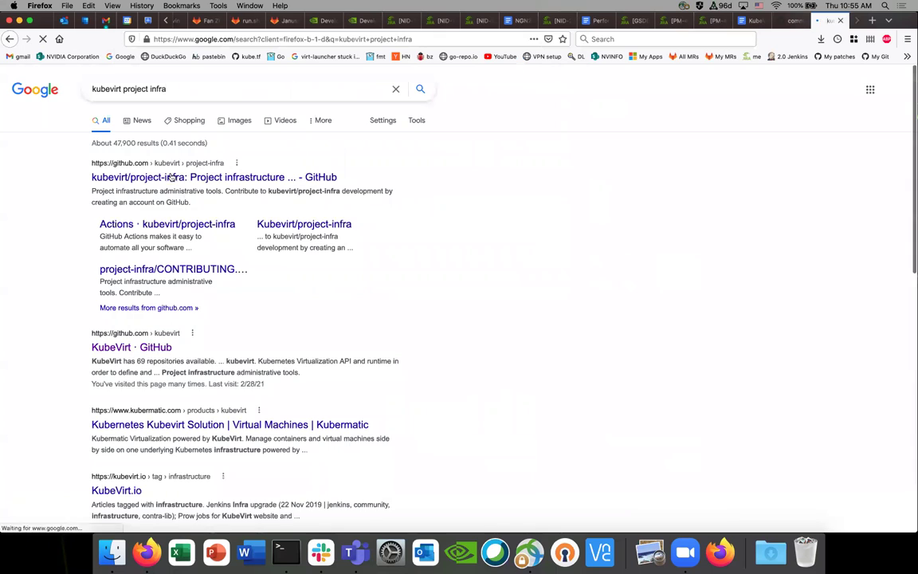
click(171, 177)
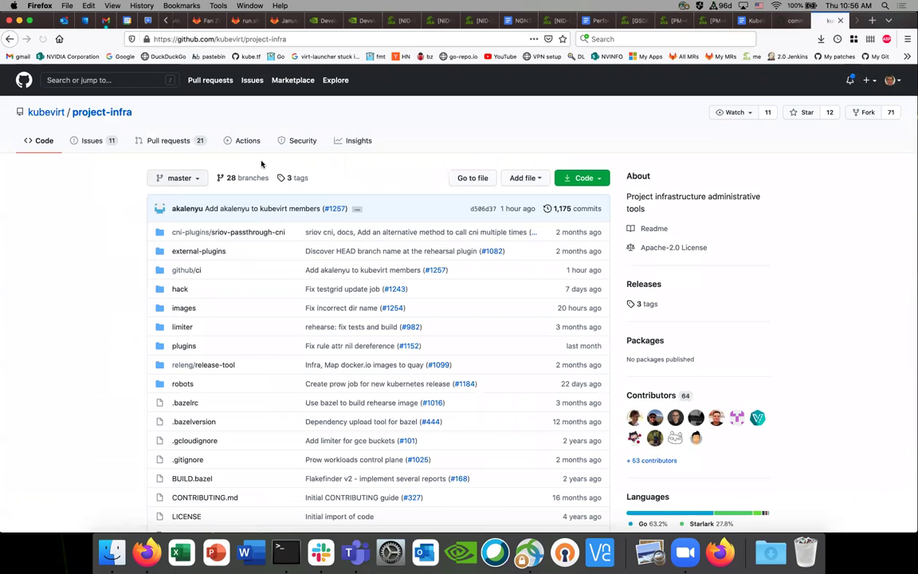
- Open the project-infra issue "Prepare infra for collecting metrics from e2e test runs" and copy its web address
click(106, 141)
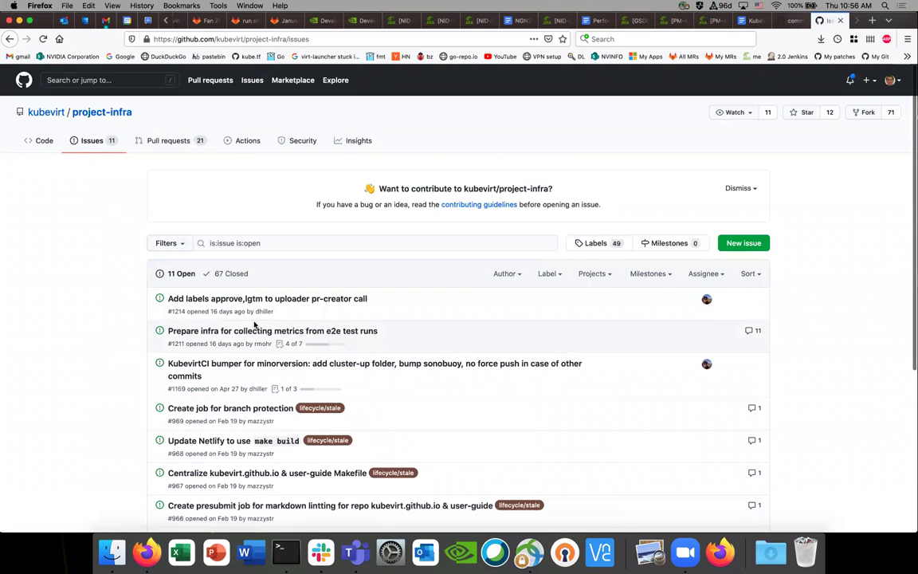
scroll(247, 324, down, 1)
click(259, 316)
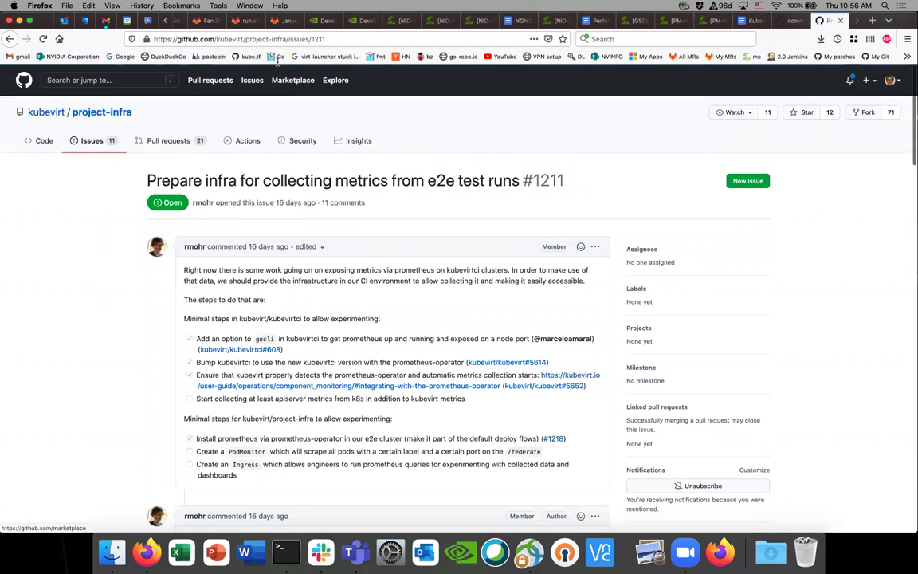
key(super+l)
key(super+c)
- In the meeting notes, add a "Dependecies" bullet first under "Tool(s) to measure performance", with the copied issue address nested beneath it
key(ctrl+shift+Tab)
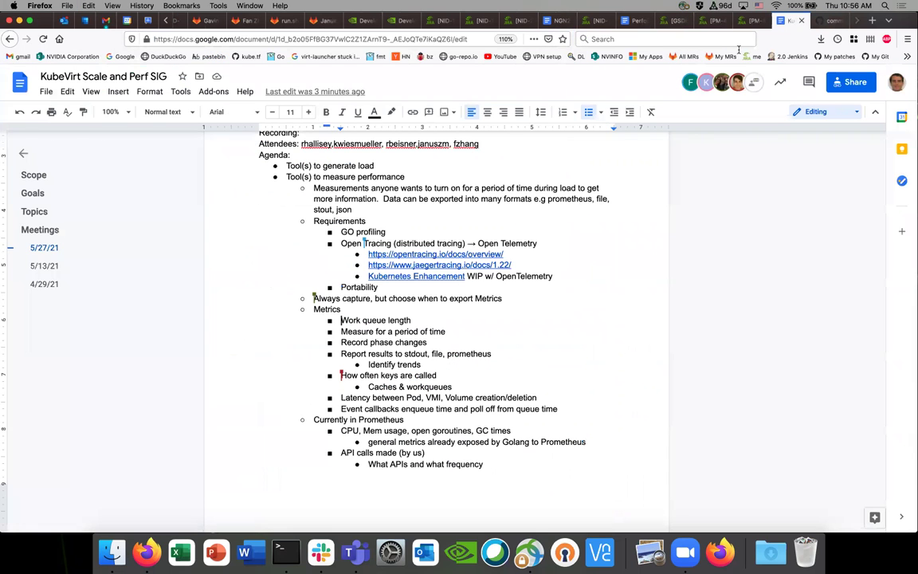
scroll(367, 323, down, 5)
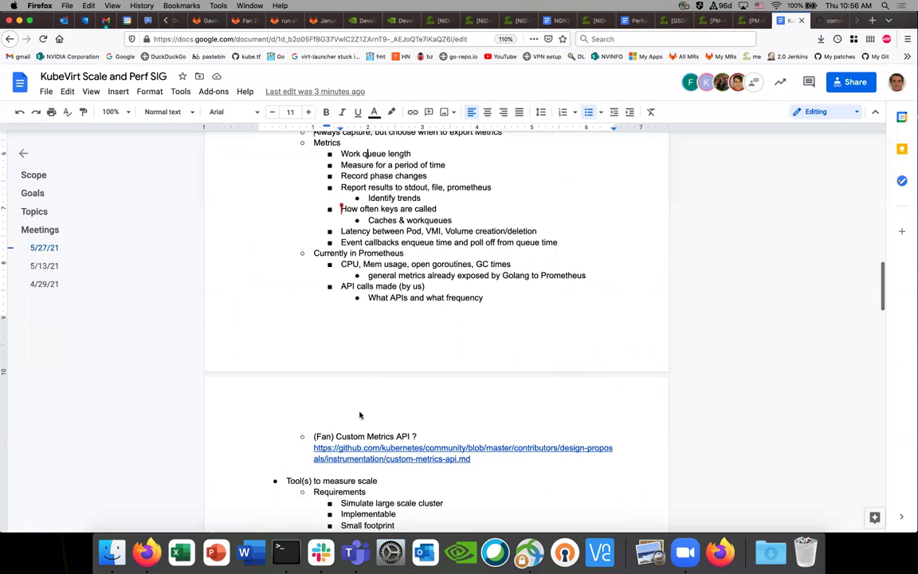
scroll(461, 438, up, 6)
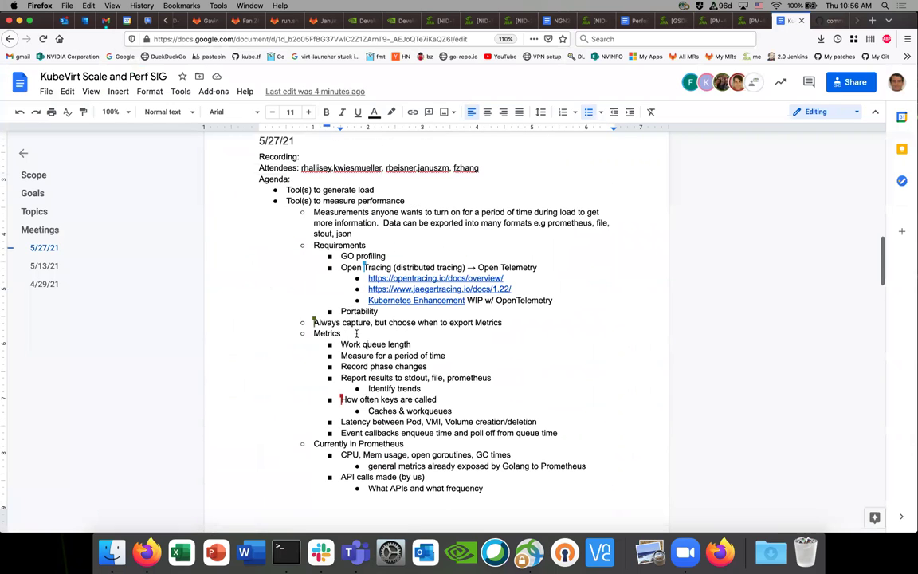
click(314, 212)
text(Dep)
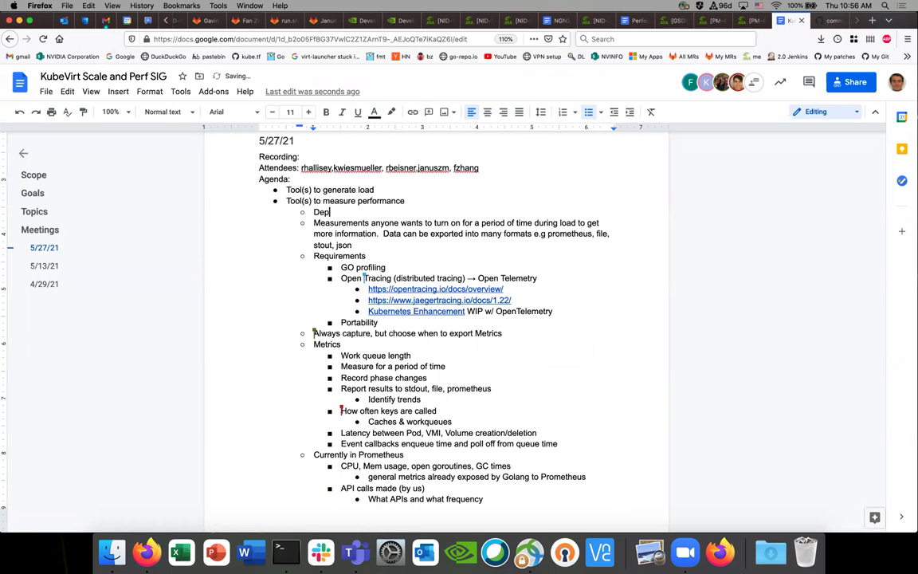
text(endecies)
key(Return)
key(Tab)
key(super+v)
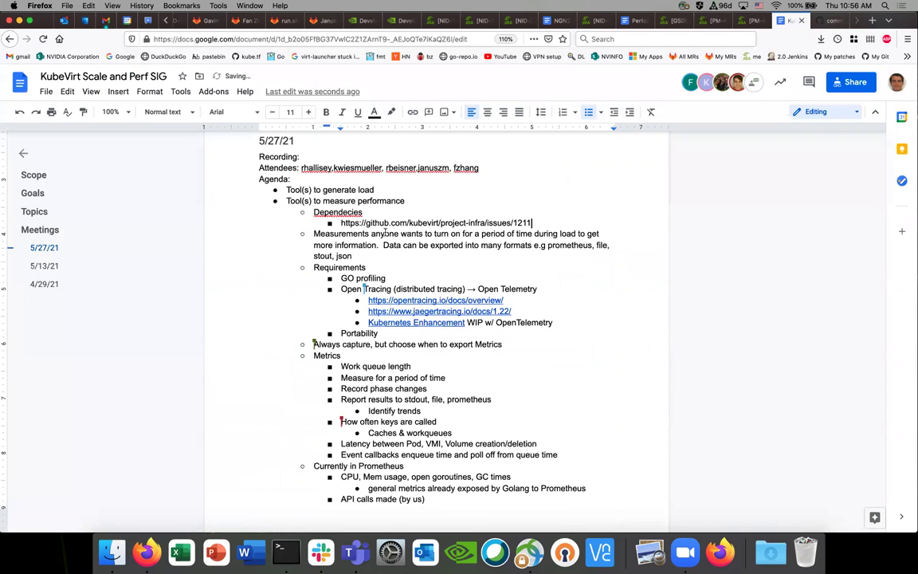
key(Return)
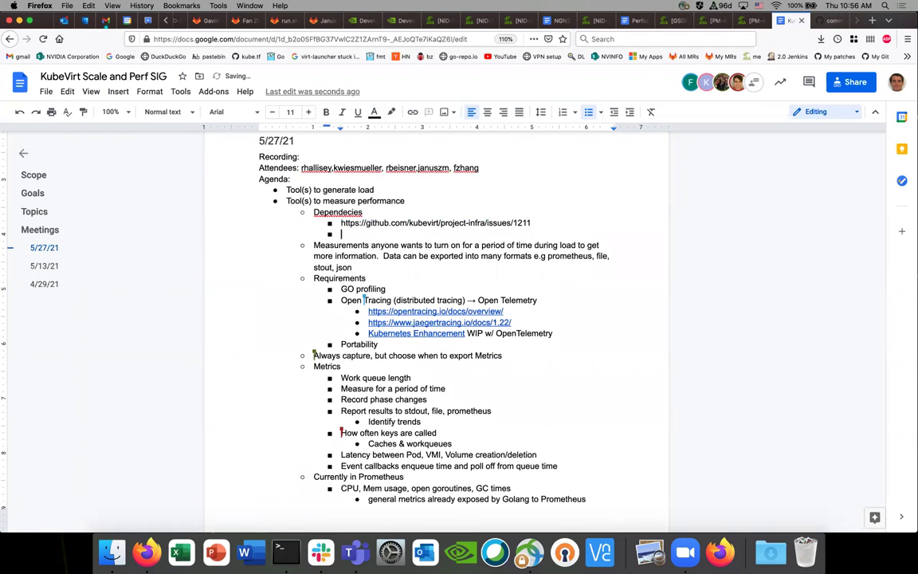
key(super+z)
- Turn the project-infra issue address under "Dependecies" into a clickable link
triple_click(423, 223)
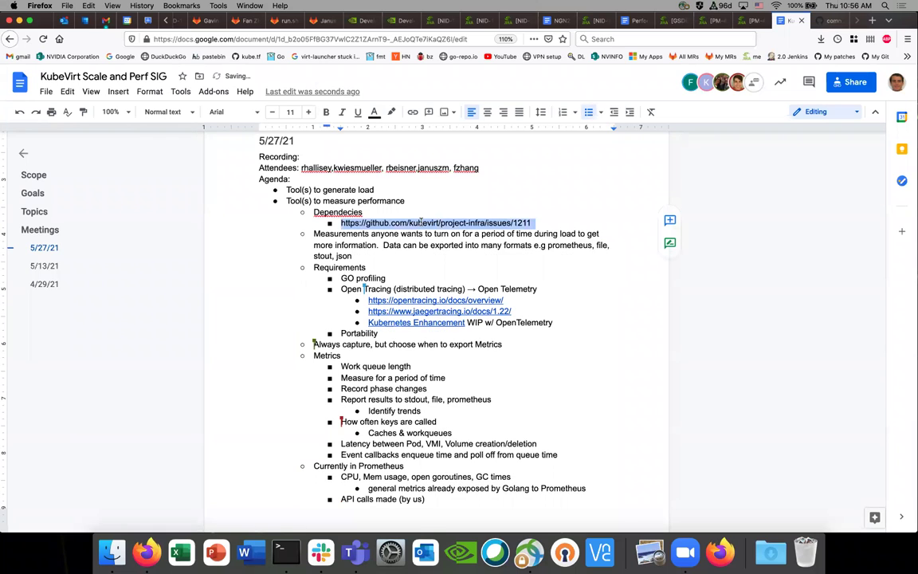
right_click(423, 223)
click(458, 427)
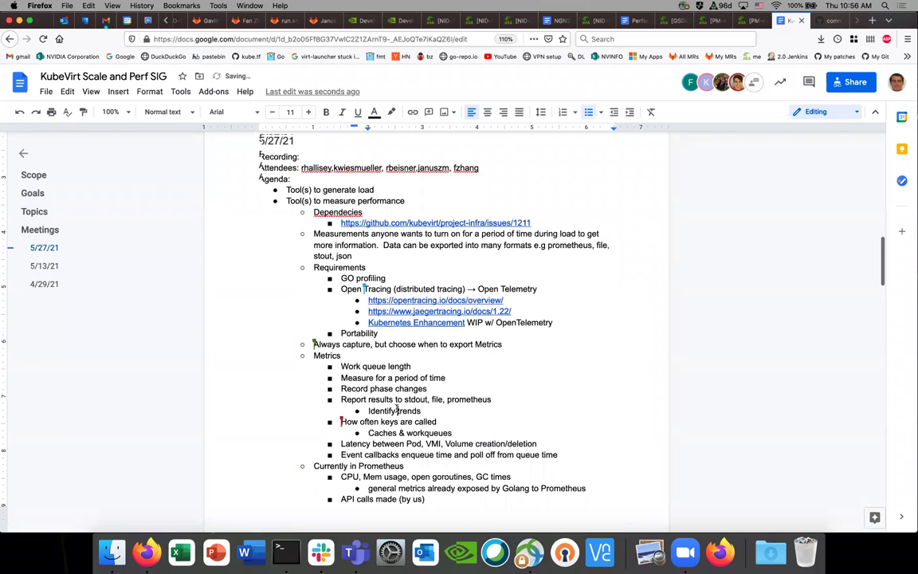
- Append a bracketed note to the "Always capture, but choose when to export Metrics" bullet, giving the assignee's username followed by "will capture design"
scroll(339, 351, down, 1)
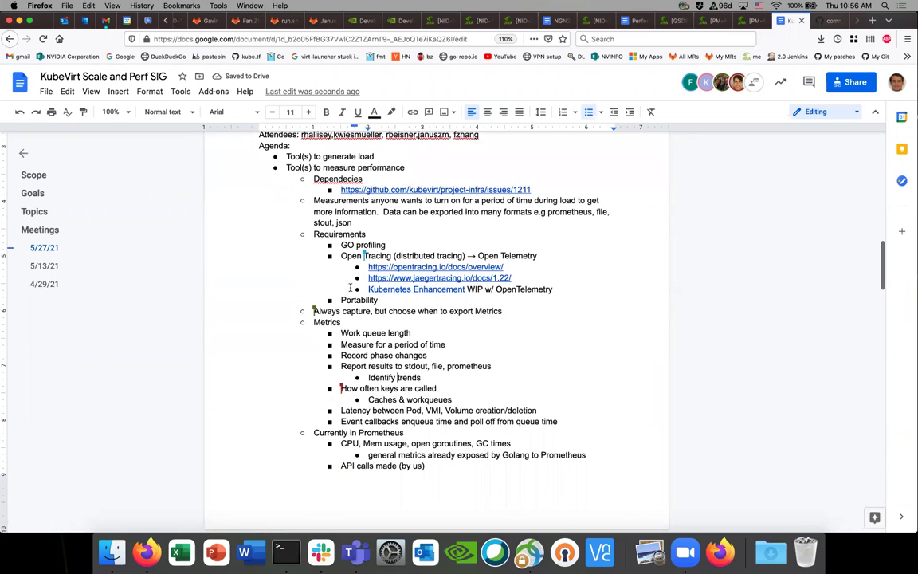
click(519, 311)
text([rhallisey)
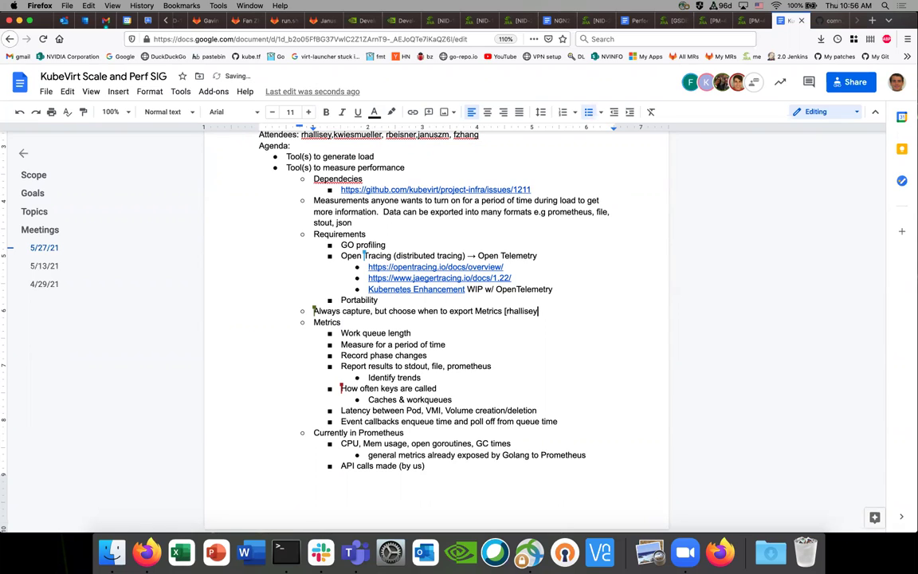
text( will capture design.  Grou)
key(BackSpace)
key(BackSpace)
key(BackSpace)
key(BackSpace)
key(BackSpace)
key(BackSpace)
key(BackSpace)
text(])
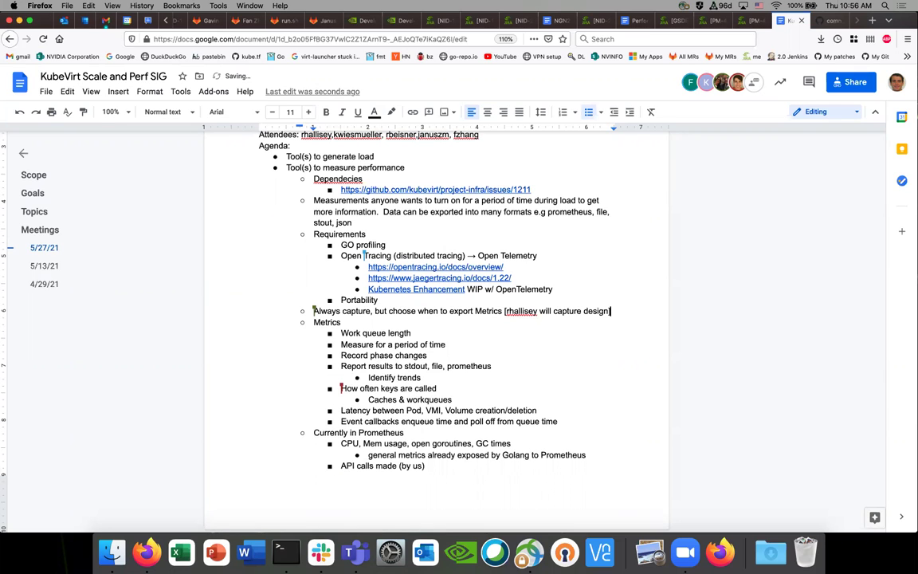
scroll(411, 303, down, 1)
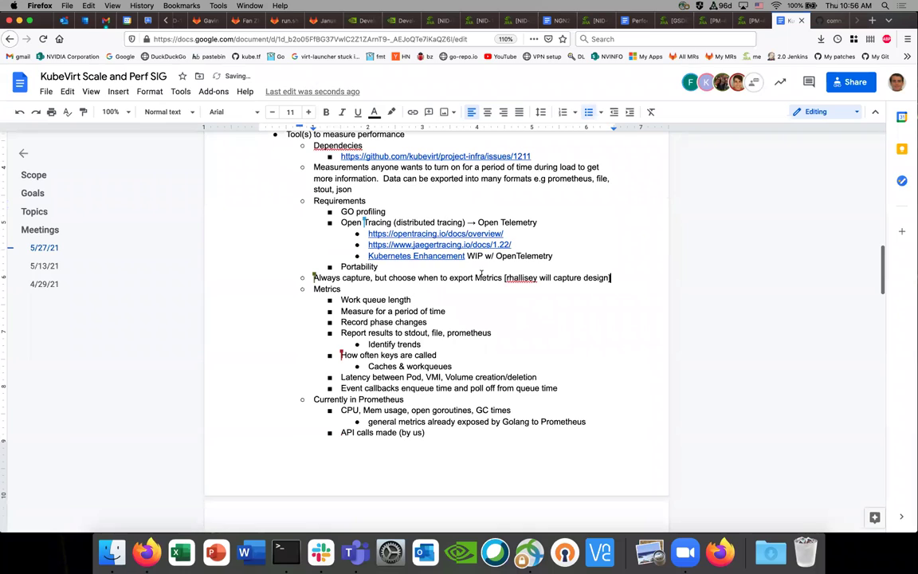
click(522, 278)
scroll(423, 263, up, 1)
scroll(423, 252, down, 1)
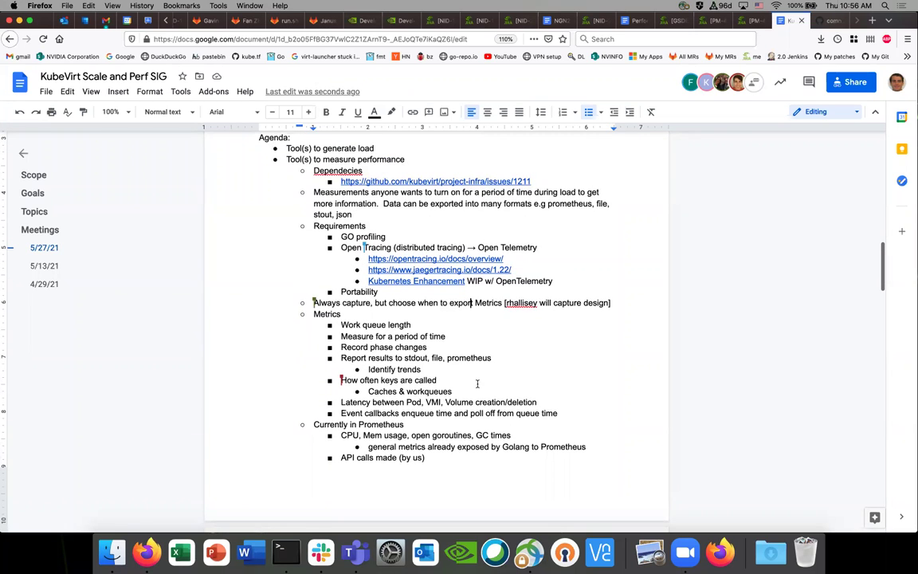
- Review the "Metrics" bullets and the "Currently in Prometheus" list under "Tool(s) to measure performance"
drag(427, 391, 340, 328)
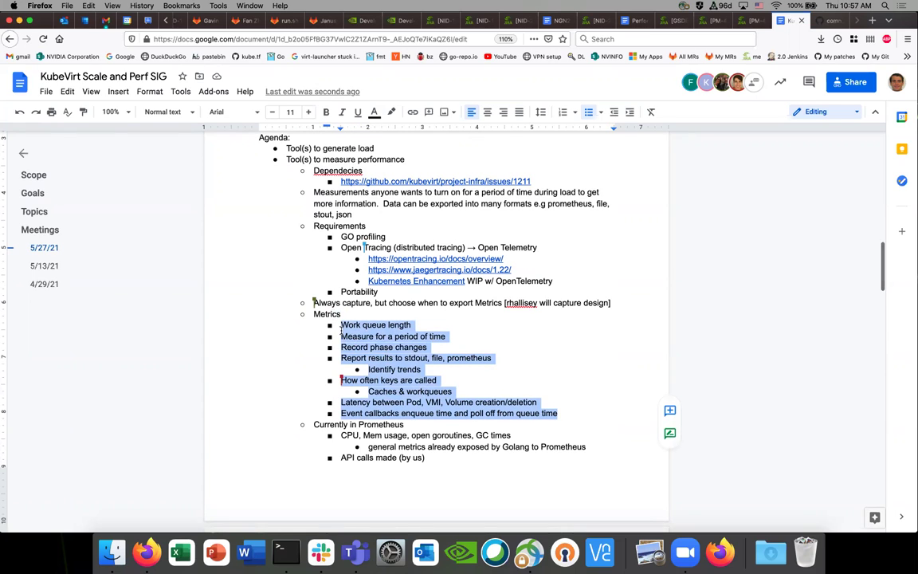
click(347, 325)
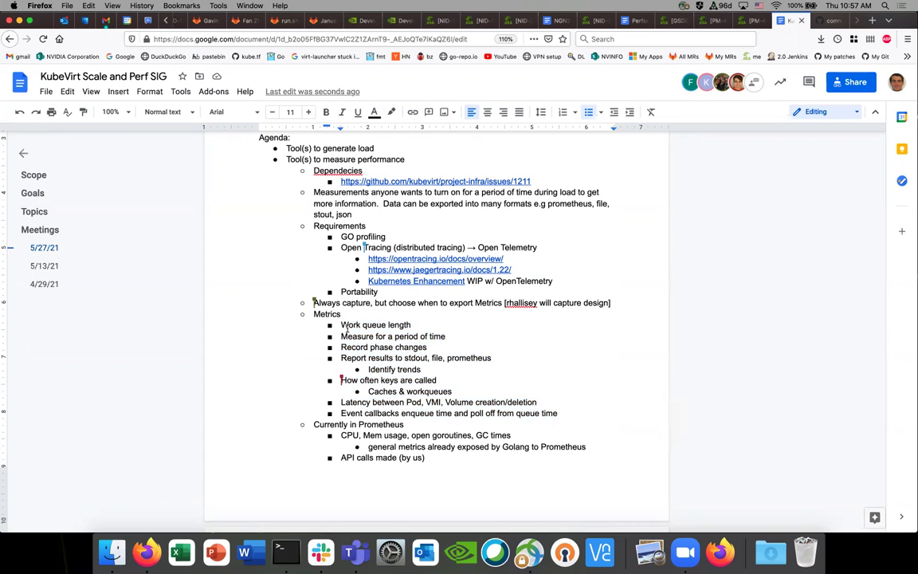
drag(352, 325, 398, 375)
click(397, 378)
scroll(369, 389, down, 1)
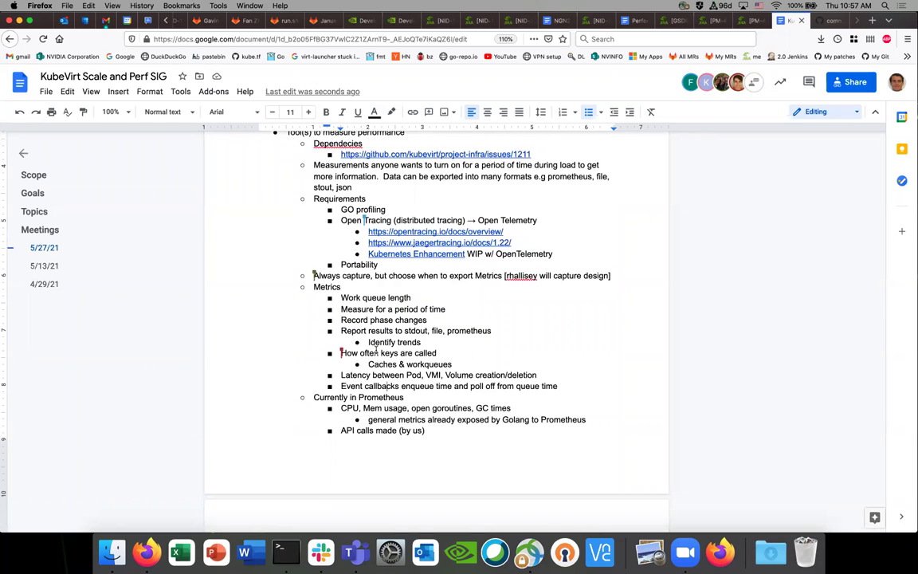
scroll(390, 344, down, 1)
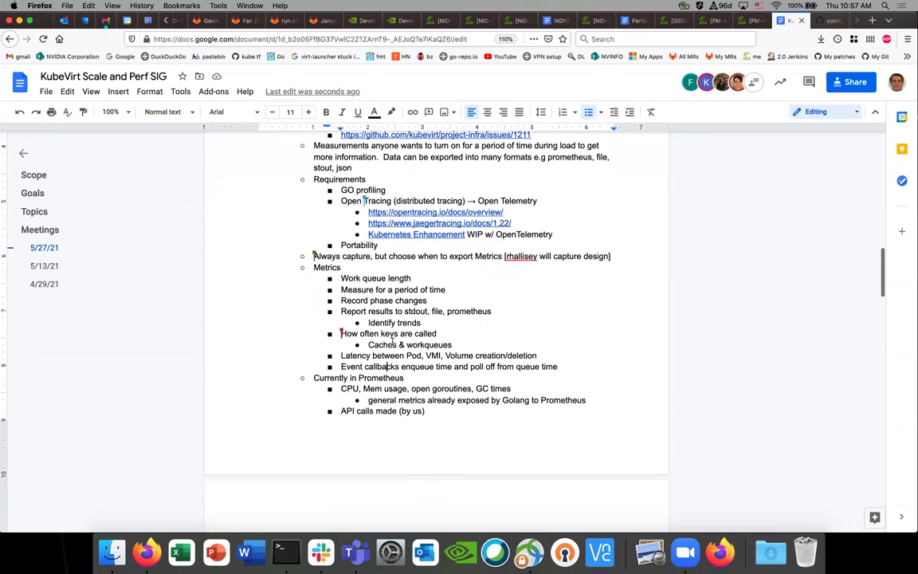
scroll(393, 341, down, 3)
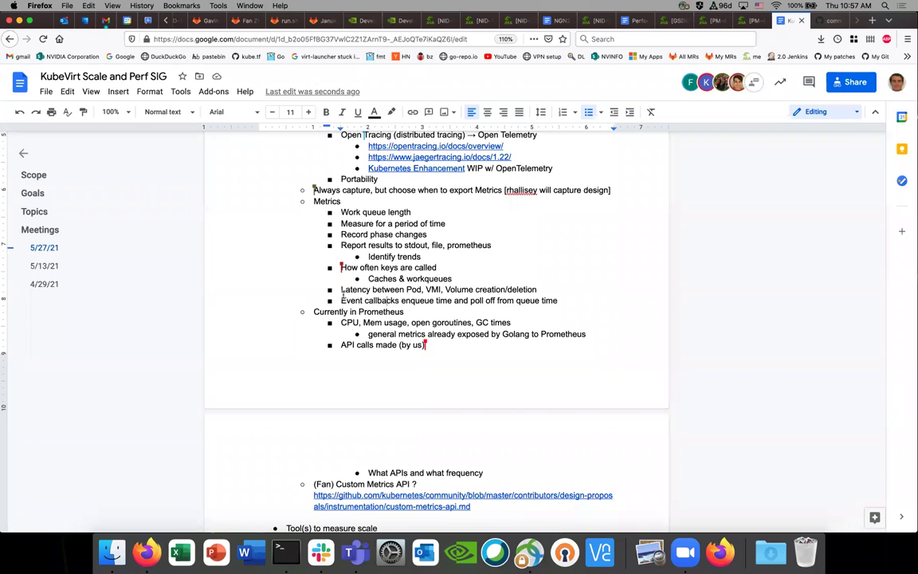
scroll(342, 294, up, 1)
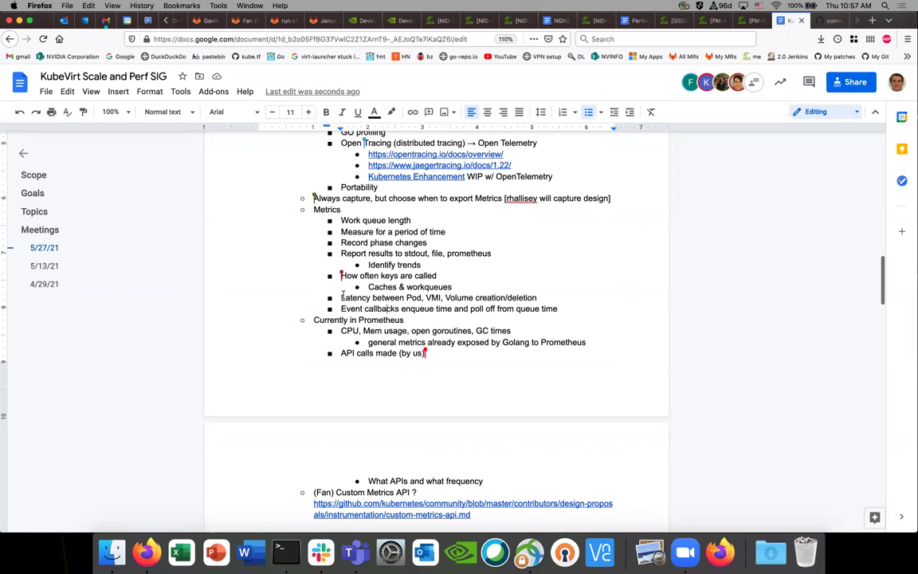
click(388, 309)
scroll(429, 353, up, 2)
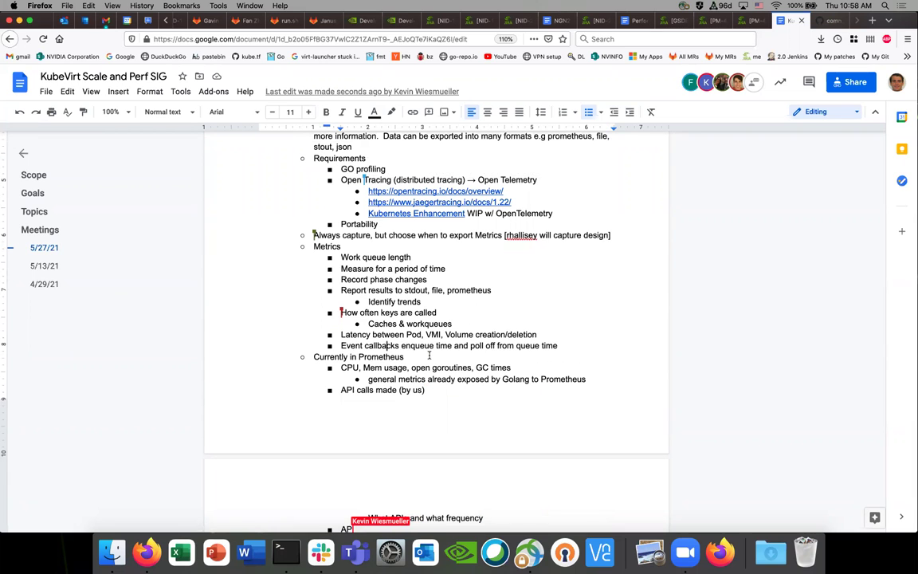
- Read through the 5/27/21 agenda, from "Tool(s) to generate load" to the requirements under "Tool(s) to measure scale"
scroll(429, 355, down, 5)
scroll(429, 354, up, 1)
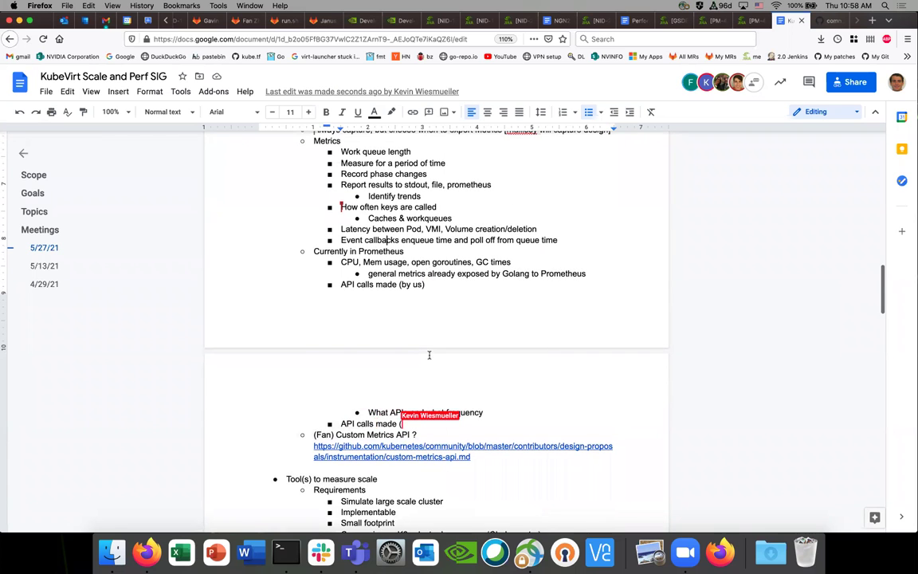
scroll(429, 354, up, 5)
scroll(429, 353, down, 15)
scroll(429, 353, up, 15)
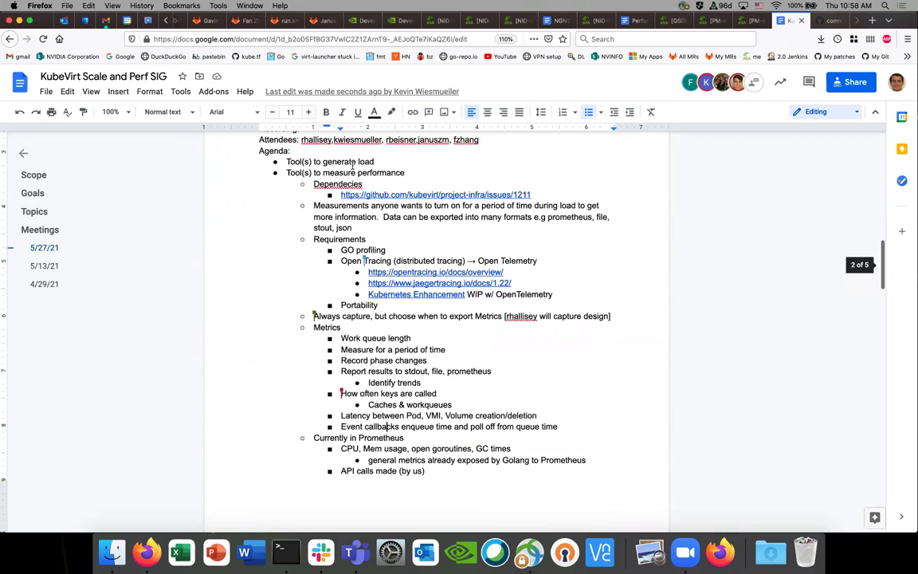
scroll(399, 317, down, 9)
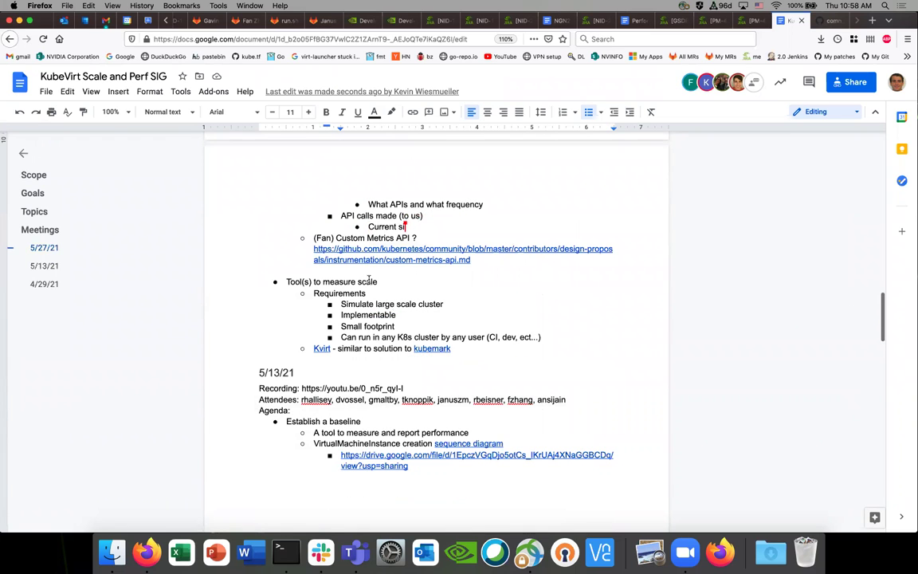
scroll(369, 278, up, 15)
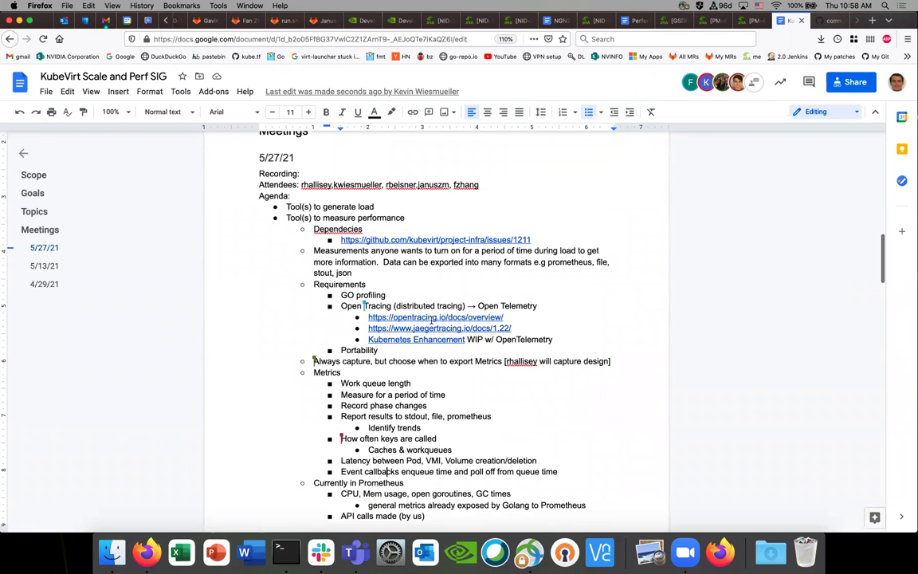
scroll(448, 326, down, 1)
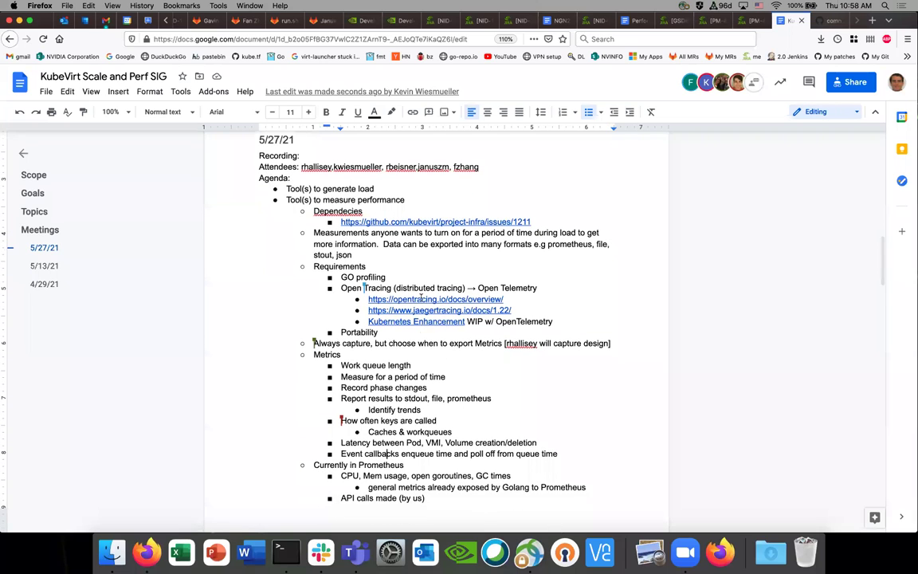
scroll(427, 317, down, 3)
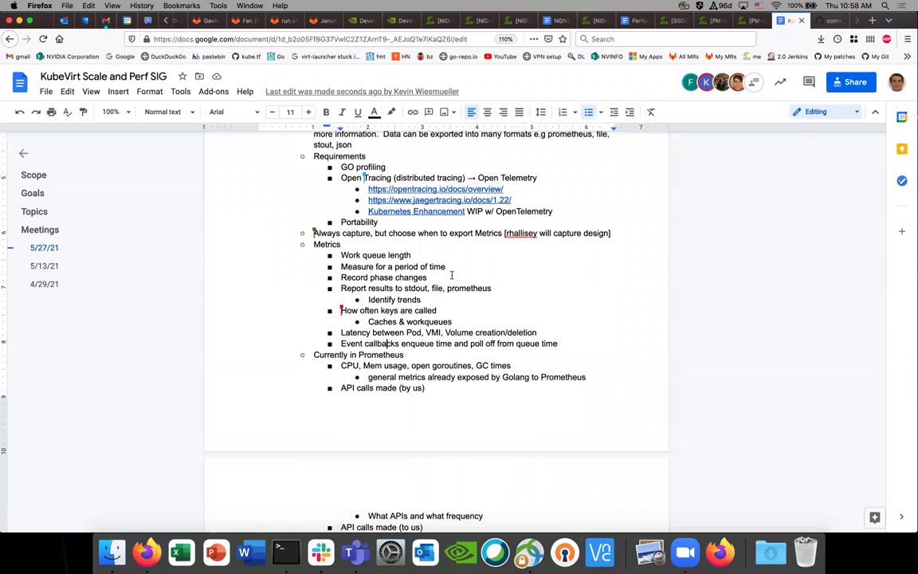
scroll(451, 275, up, 2)
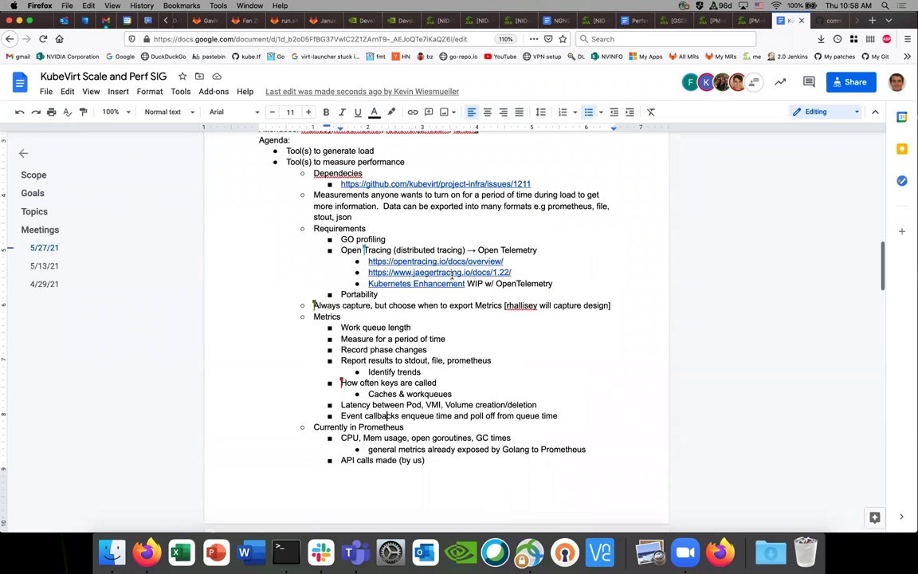
scroll(452, 275, up, 1)
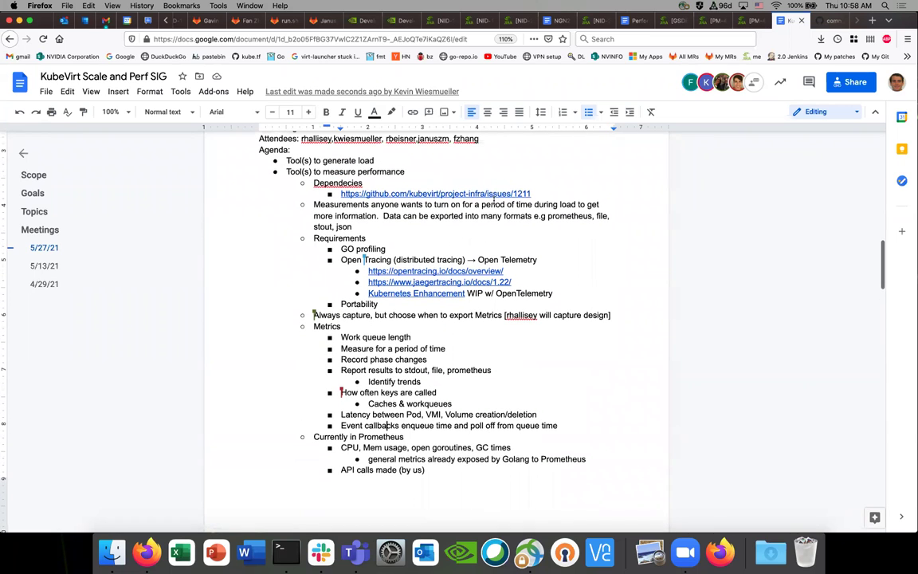